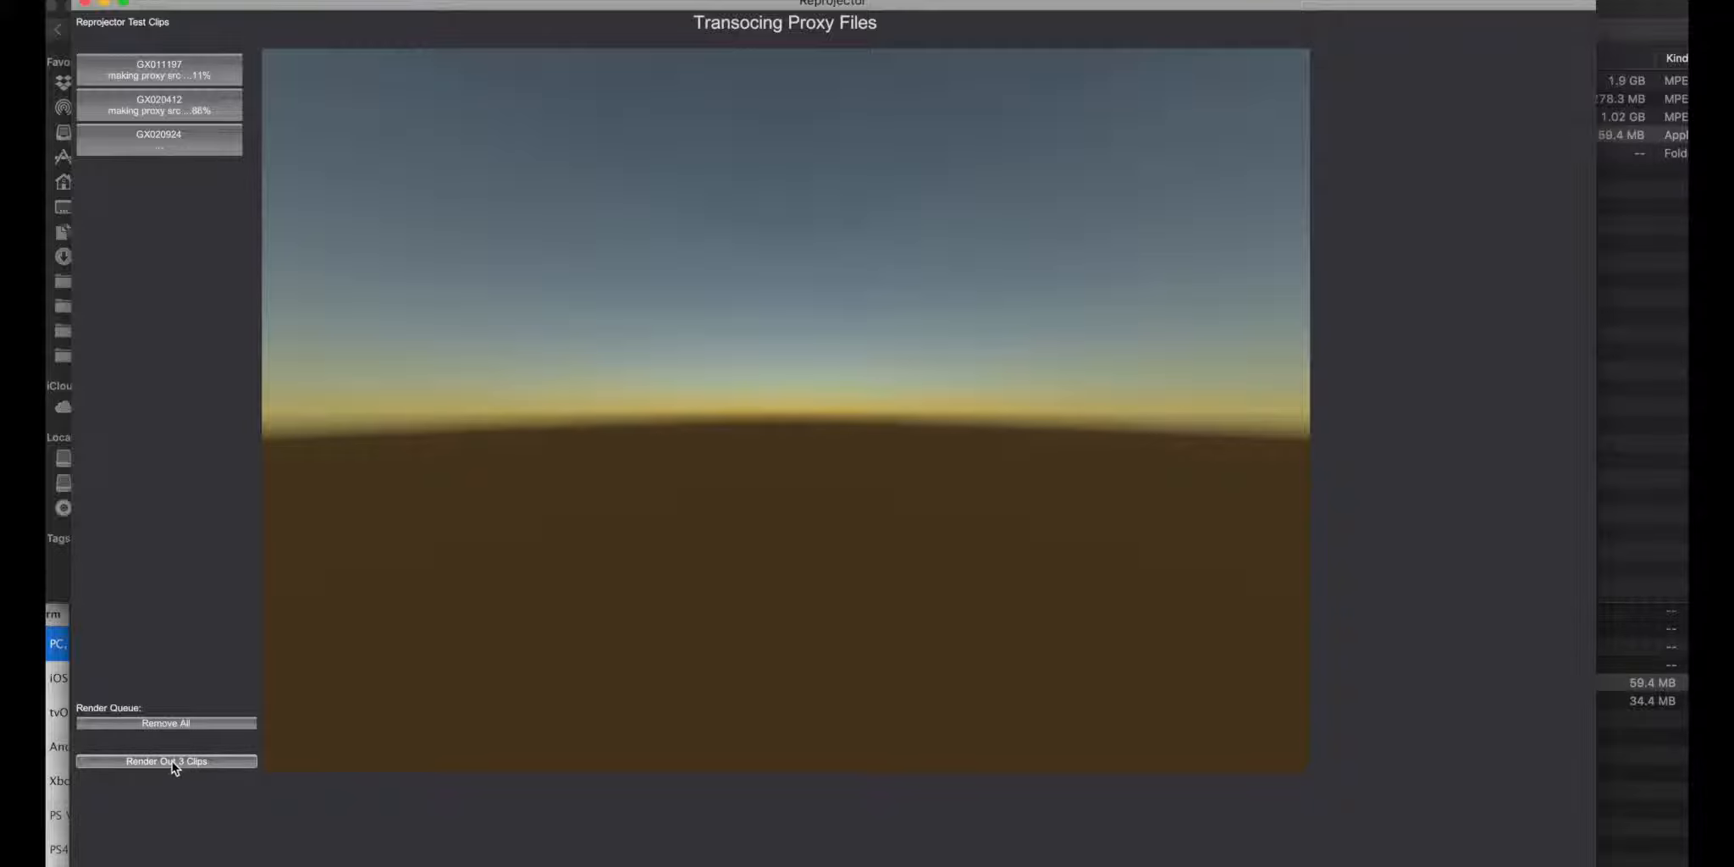
Step: Remove all clips from the render queue
left_click(161, 726)
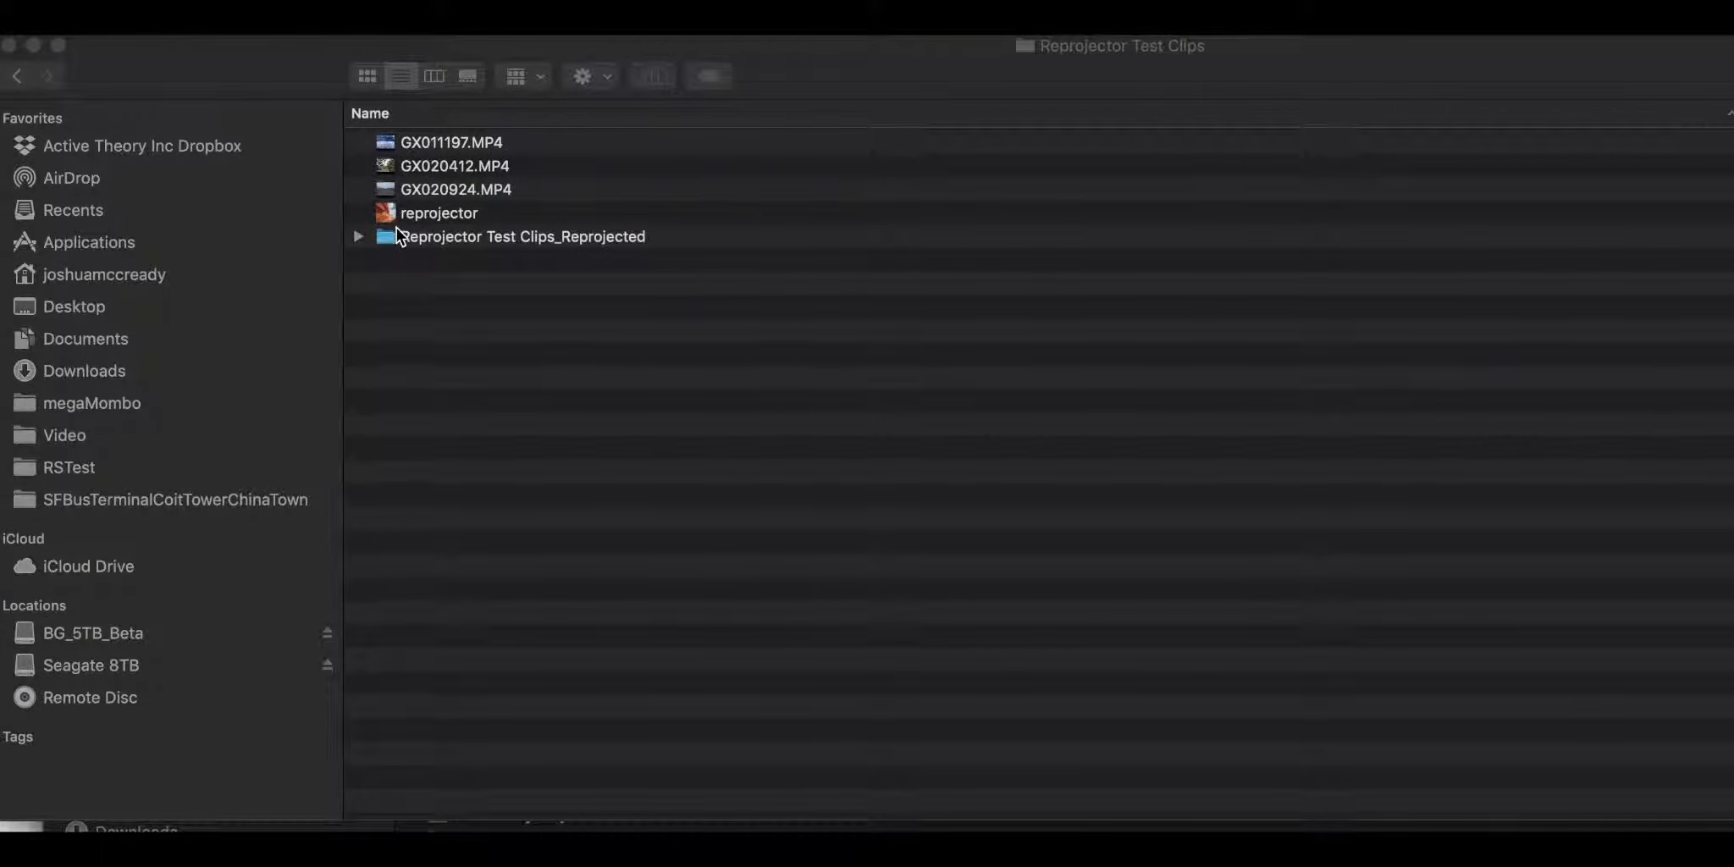
Step: In Finder, expand the Reprojector Test Clips_Reprojected folder and look at the contents of its rendered_proxy subfolder
left_click(359, 237)
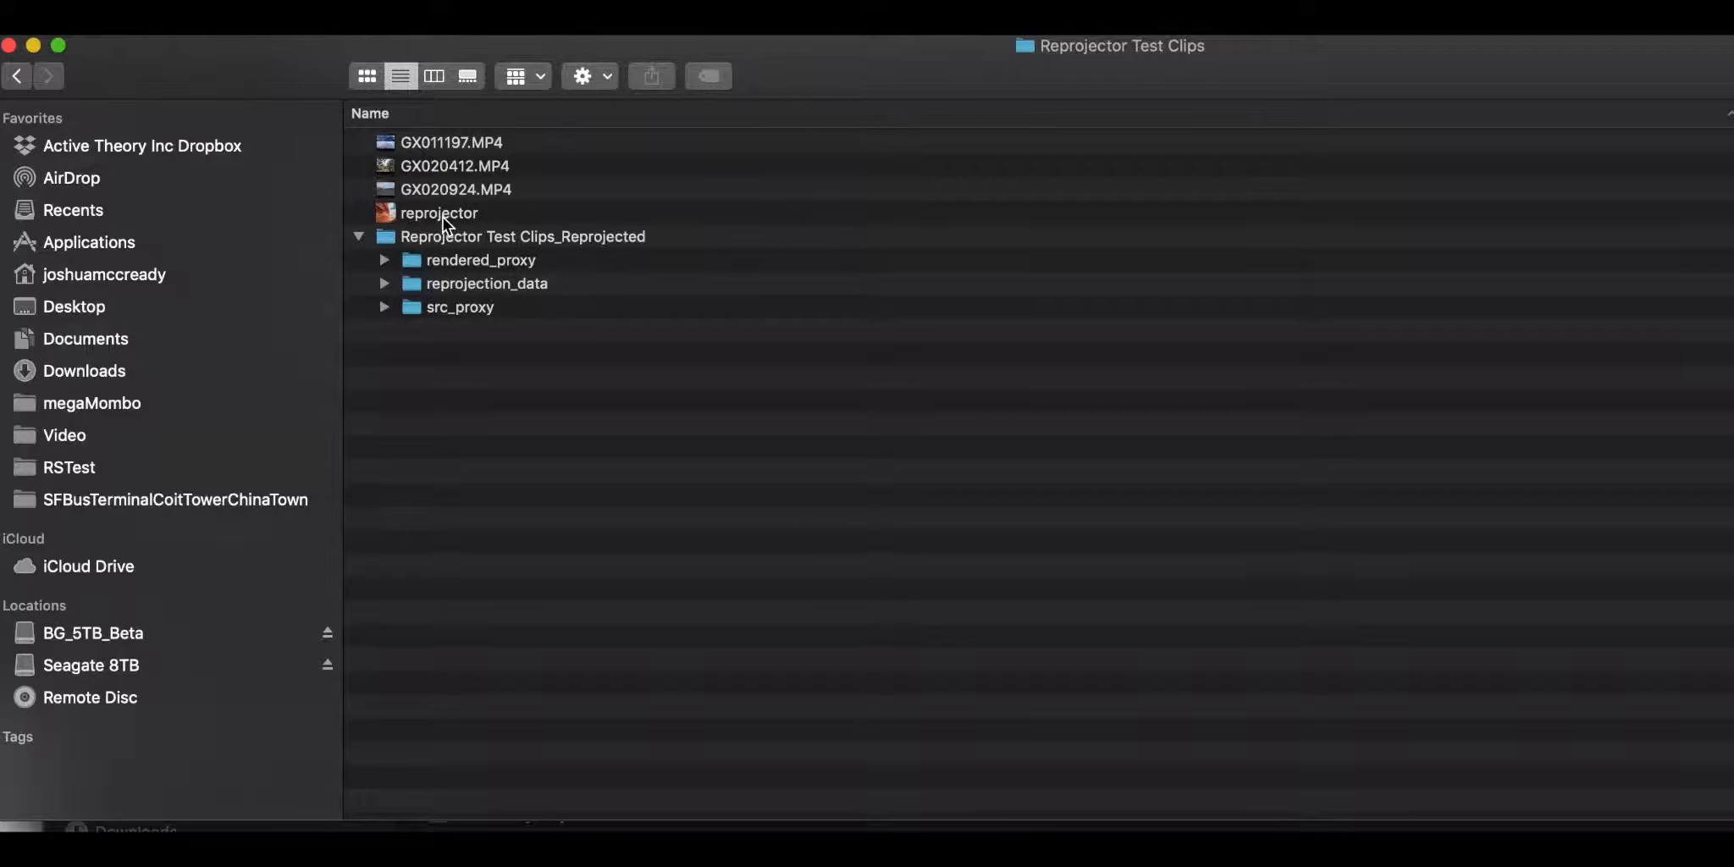
left_click(360, 238)
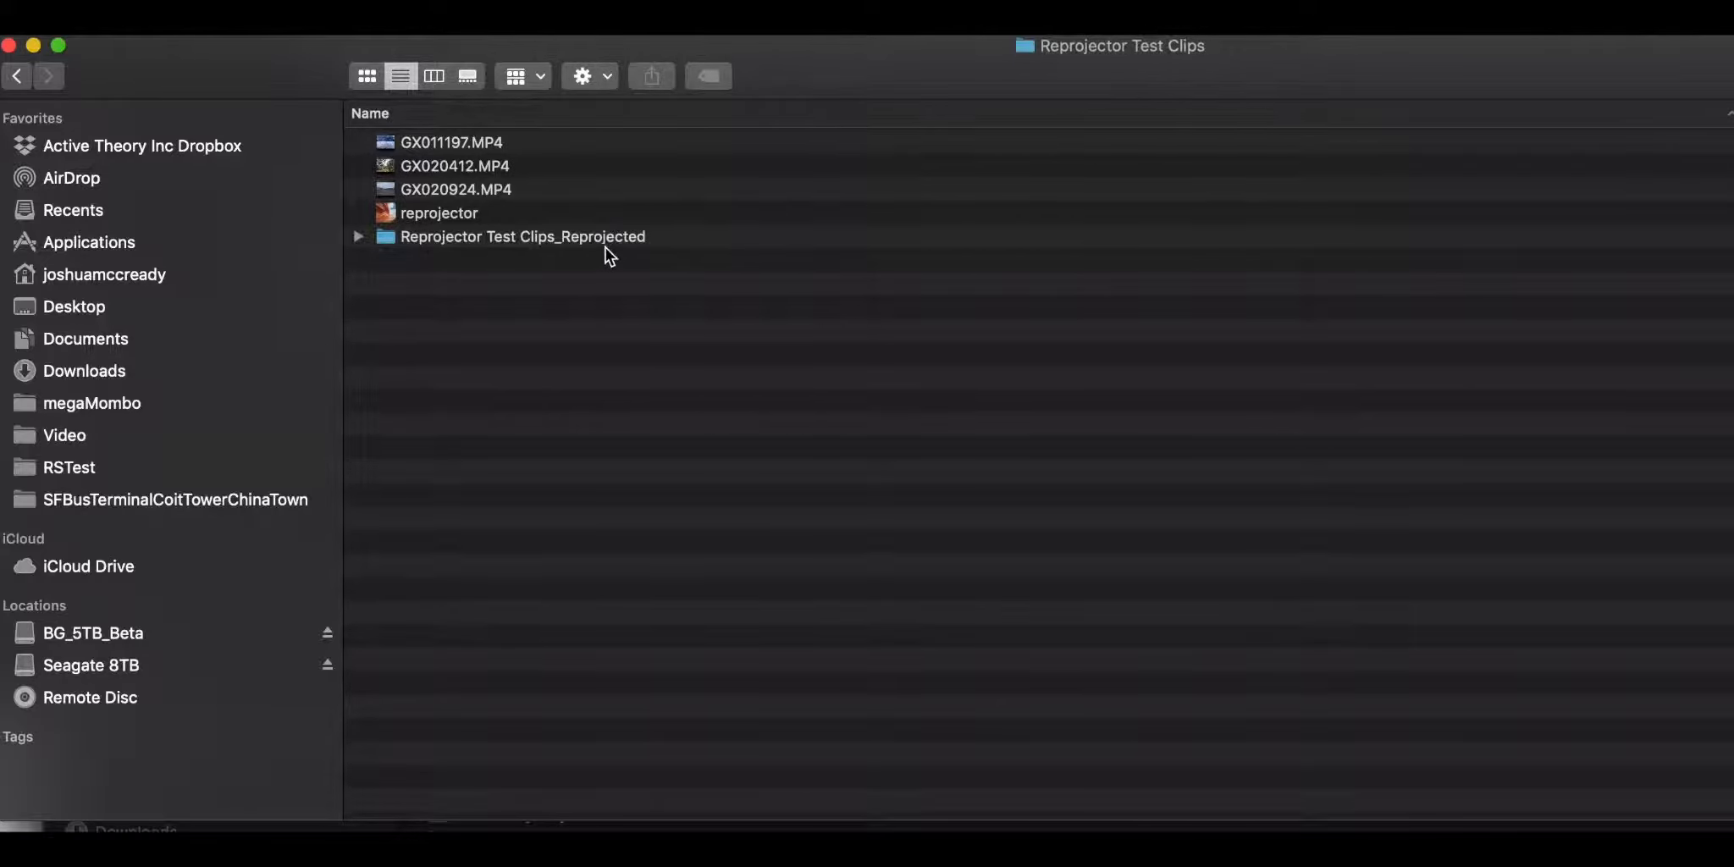
left_click(358, 237)
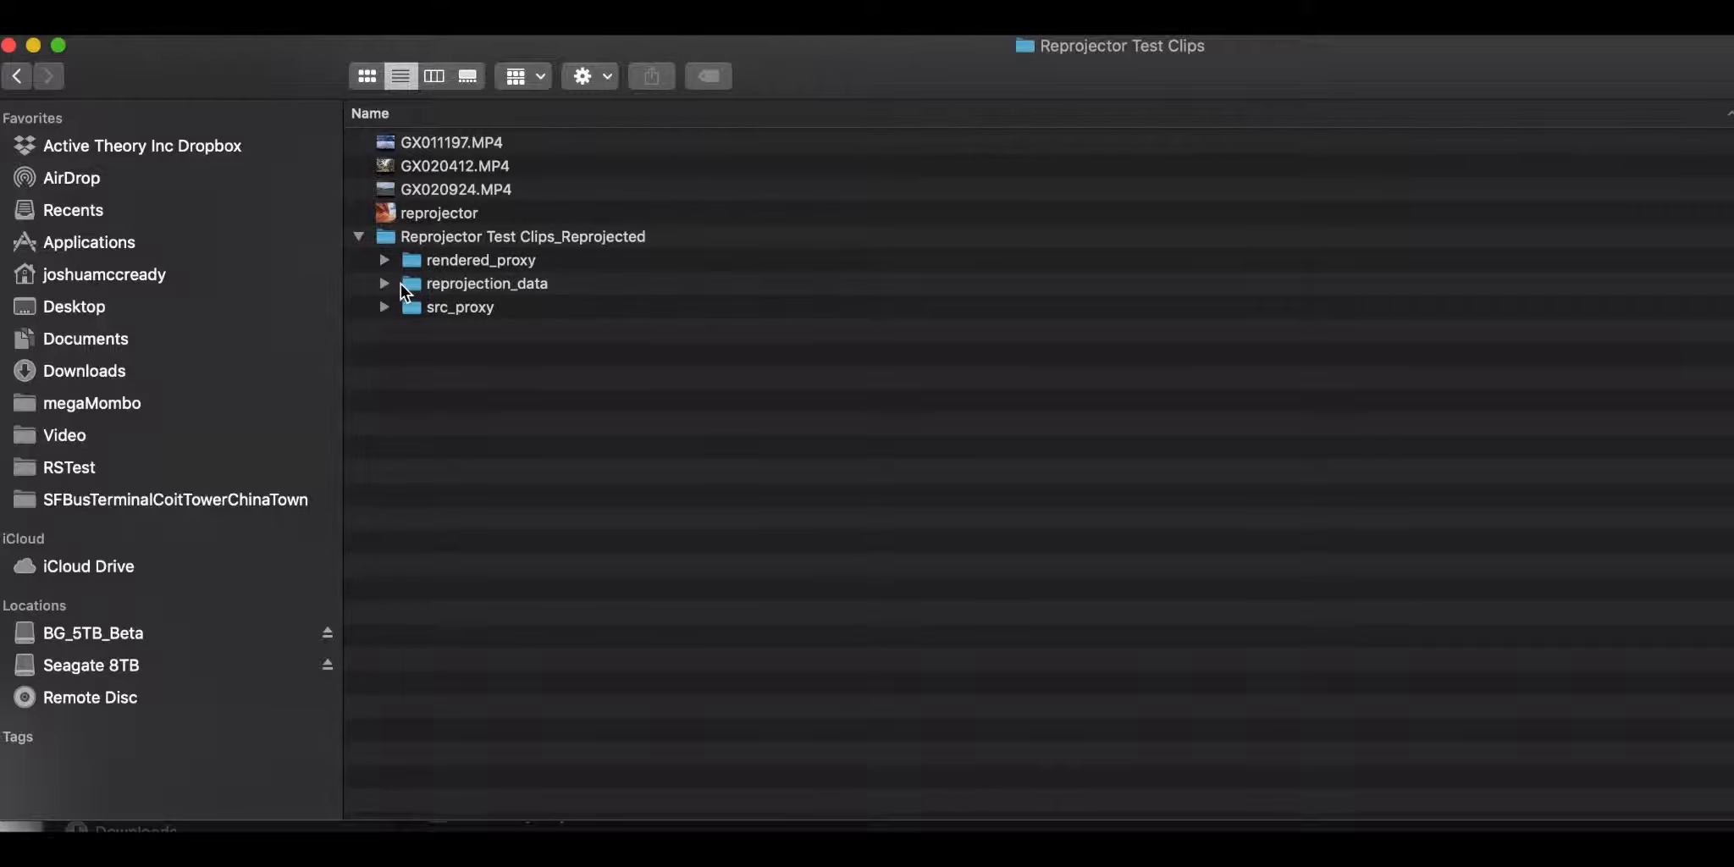
left_click(384, 260)
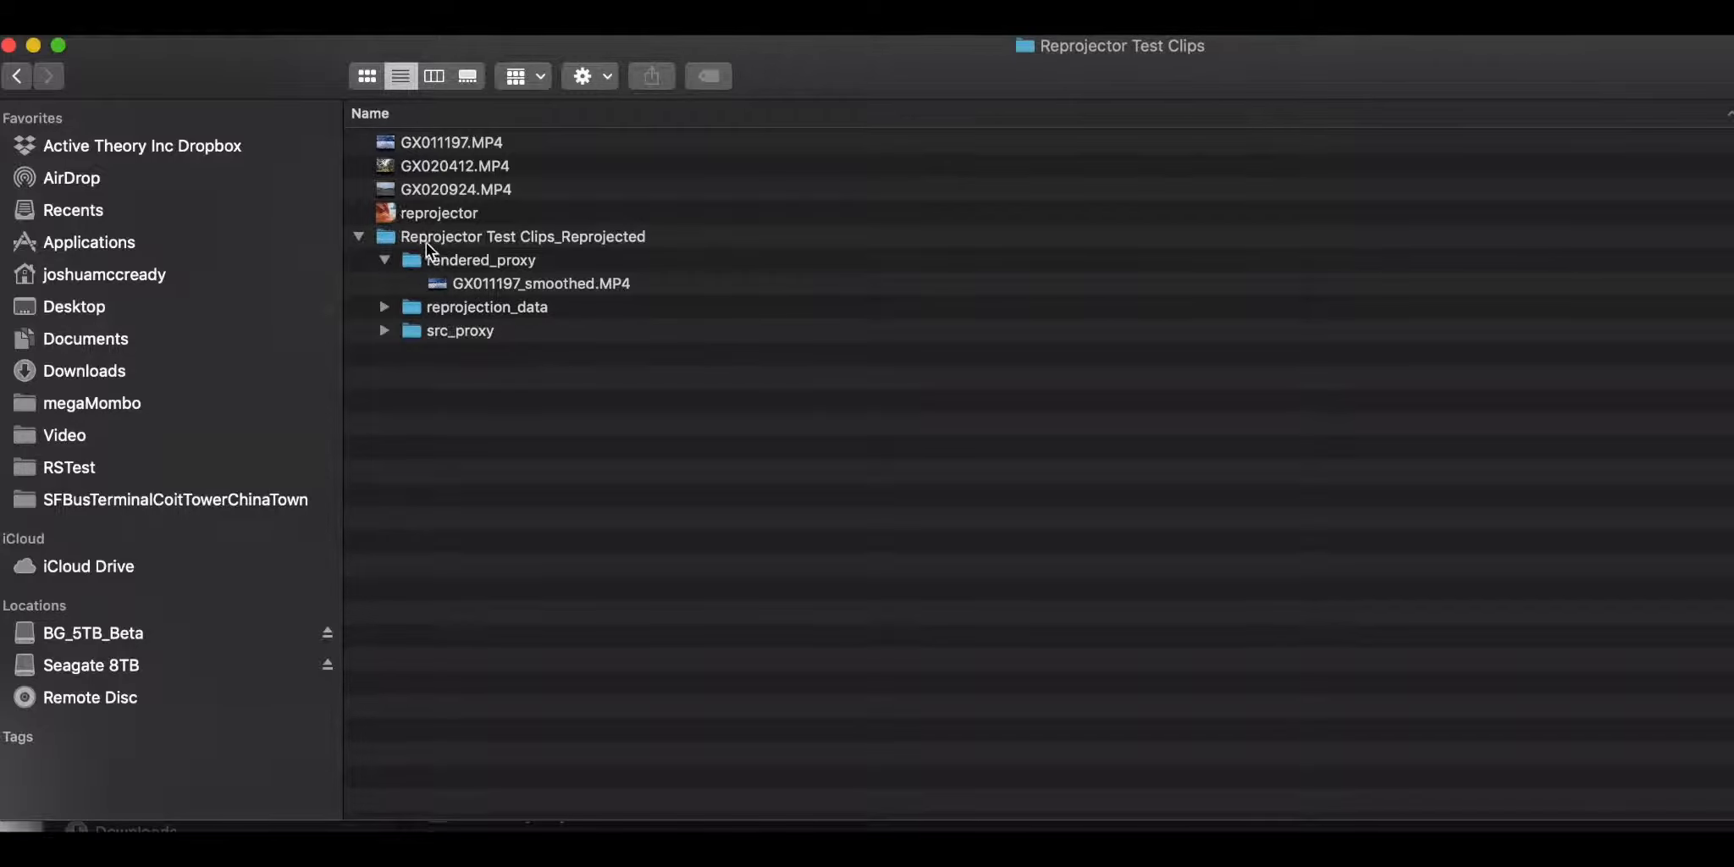
left_click(382, 260)
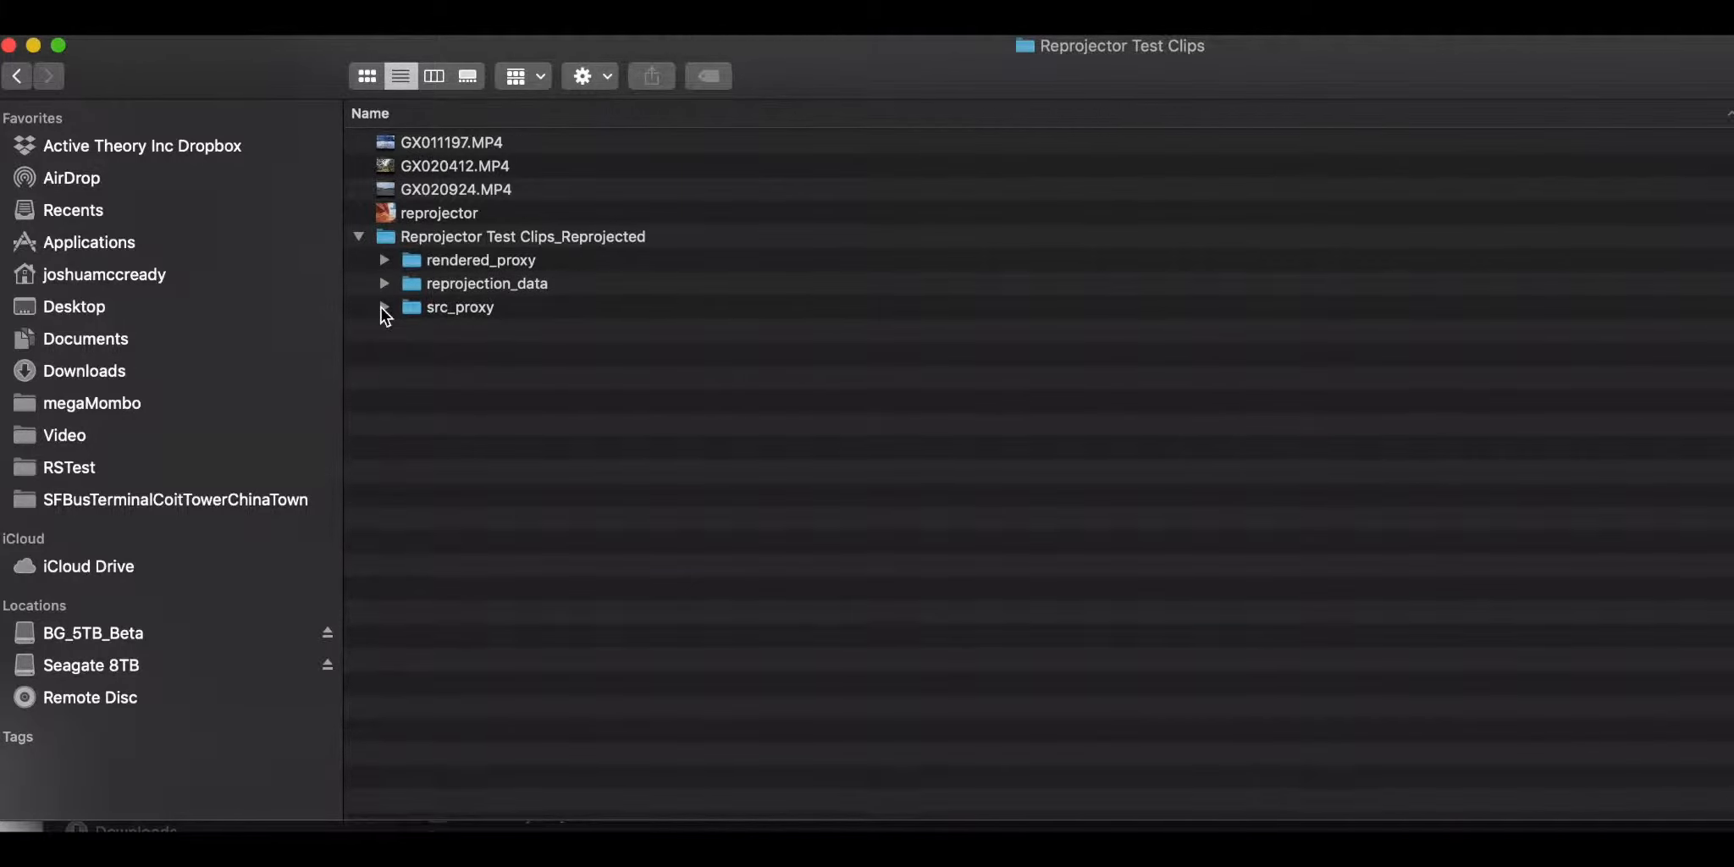
Step: Preview the GX020412.MP4 proxy clip from the src_proxy folder, closing the video and collapsing the folder when done
left_click(383, 307)
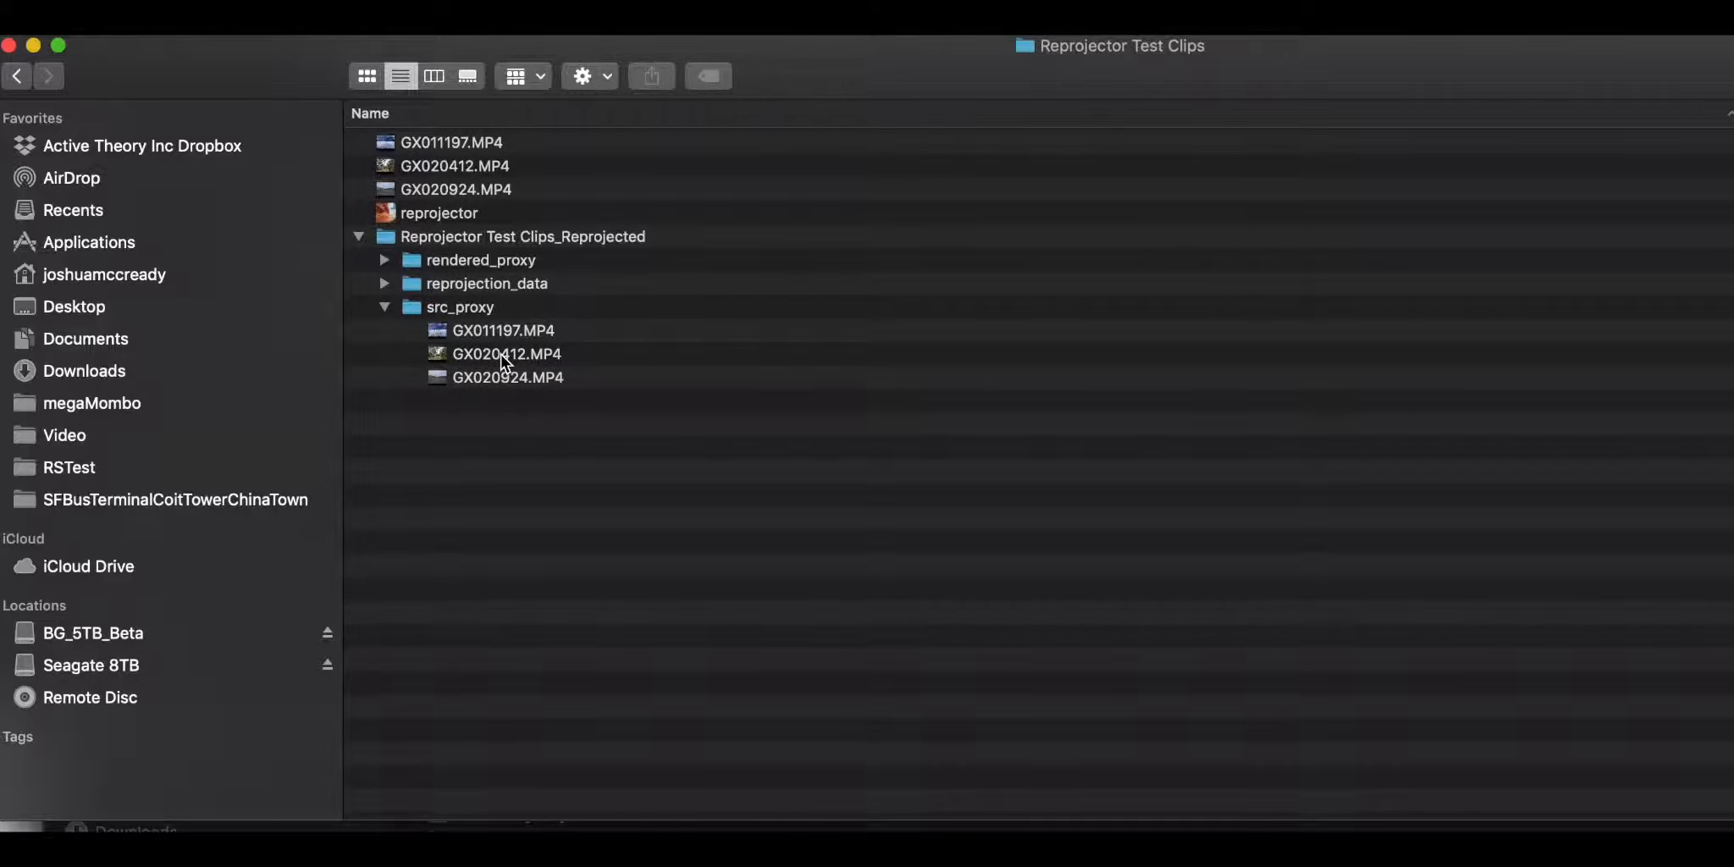
double_click(544, 358)
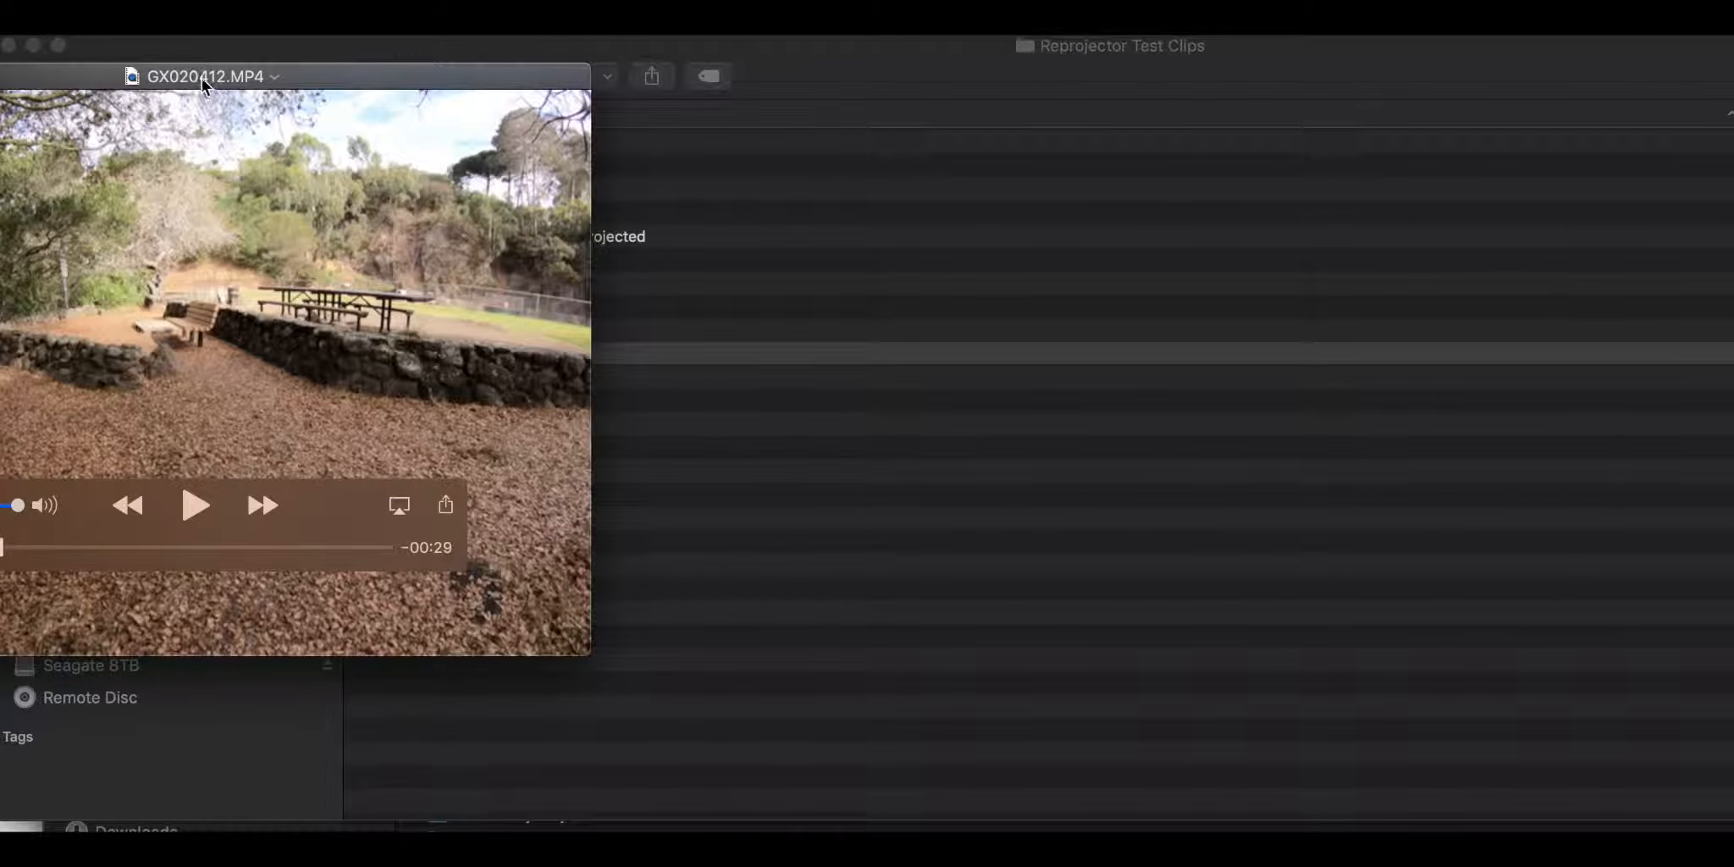
left_click_drag(208, 80, 741, 107)
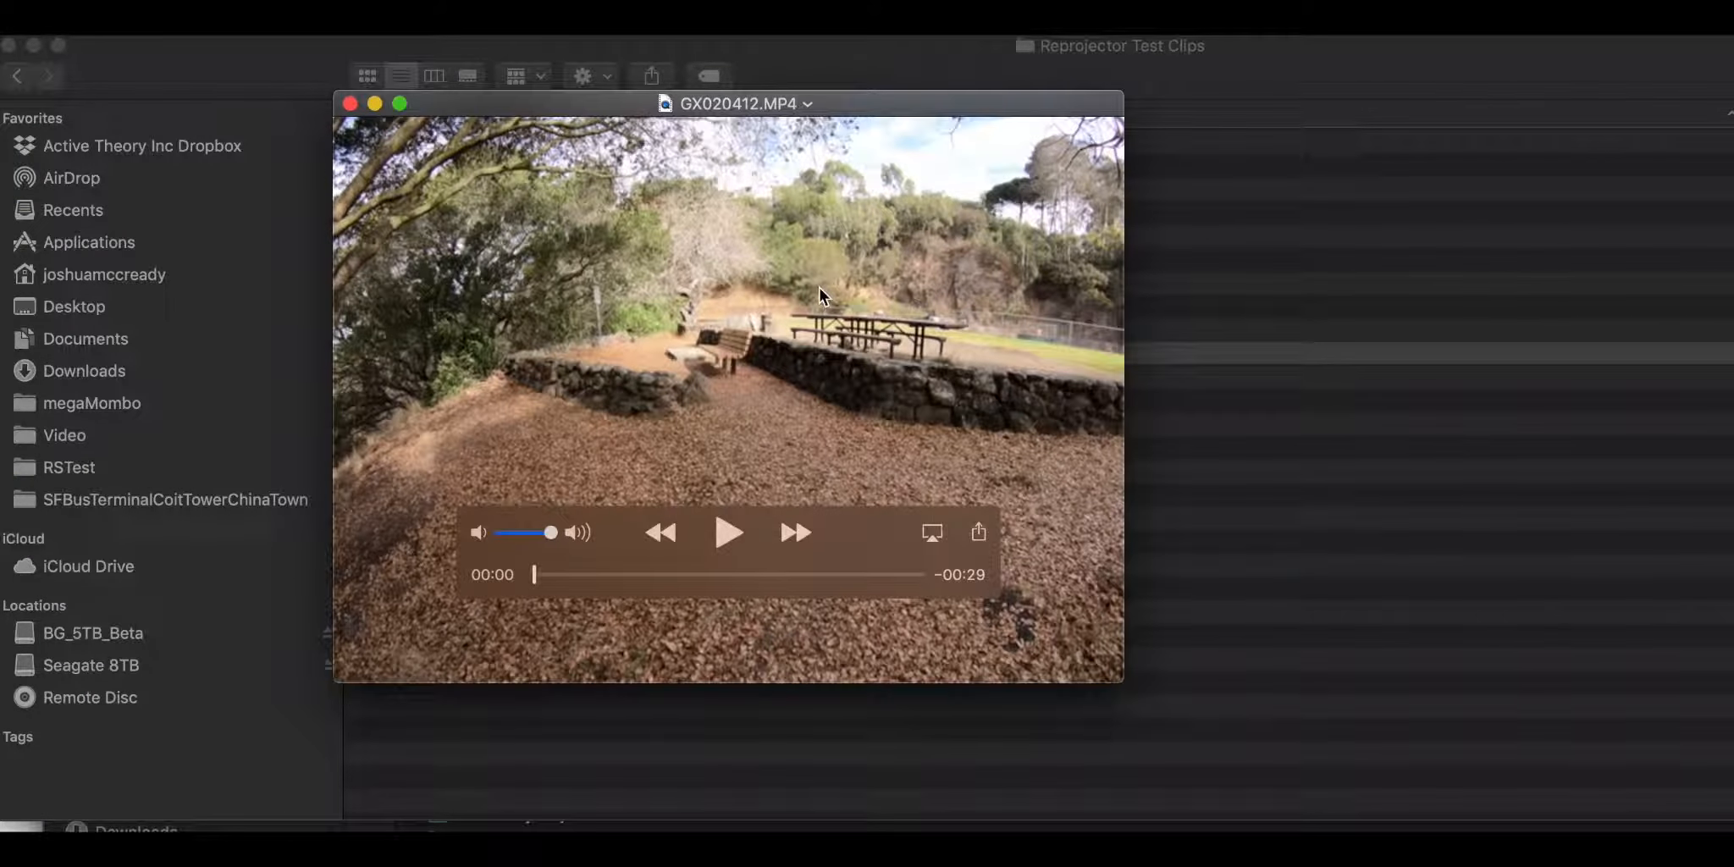
left_click(733, 530)
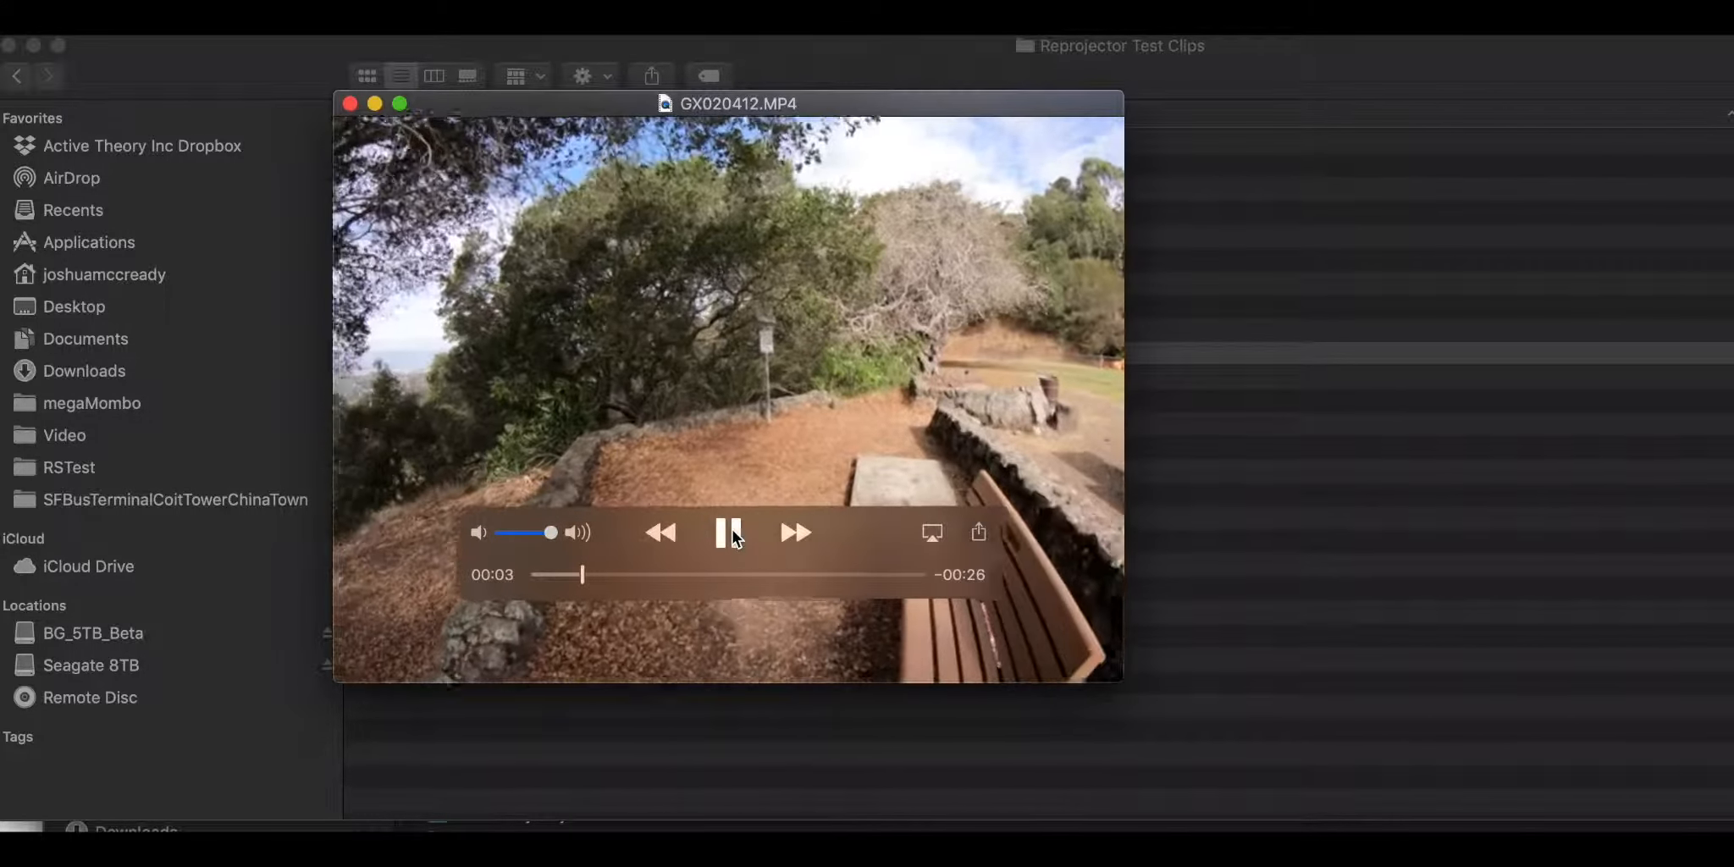
left_click(730, 534)
left_click(350, 102)
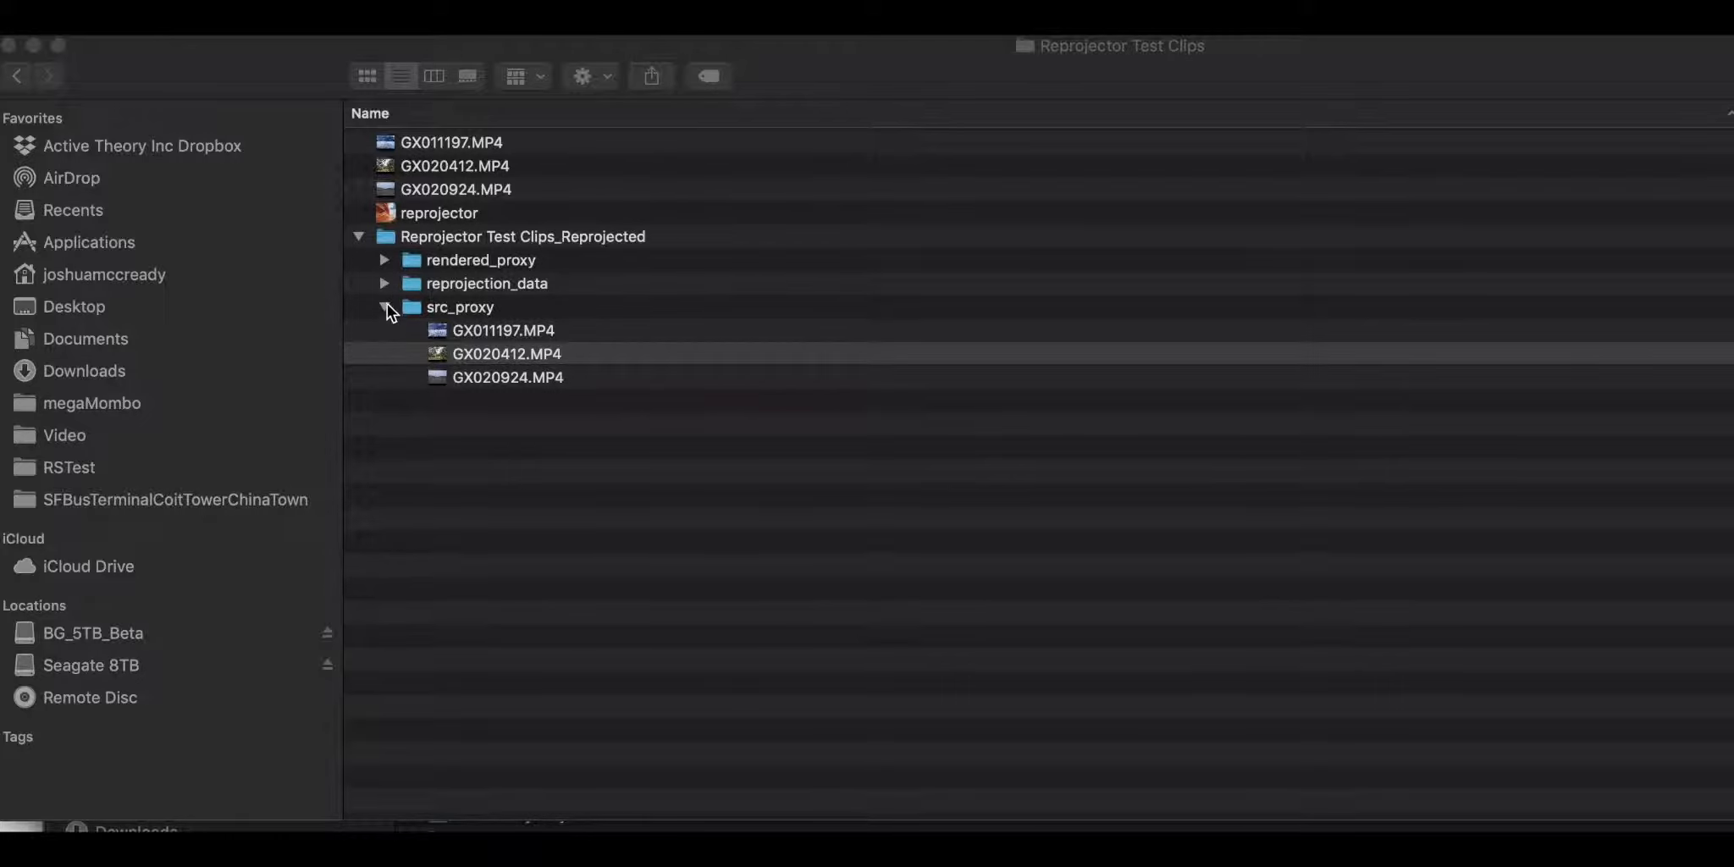
left_click(384, 307)
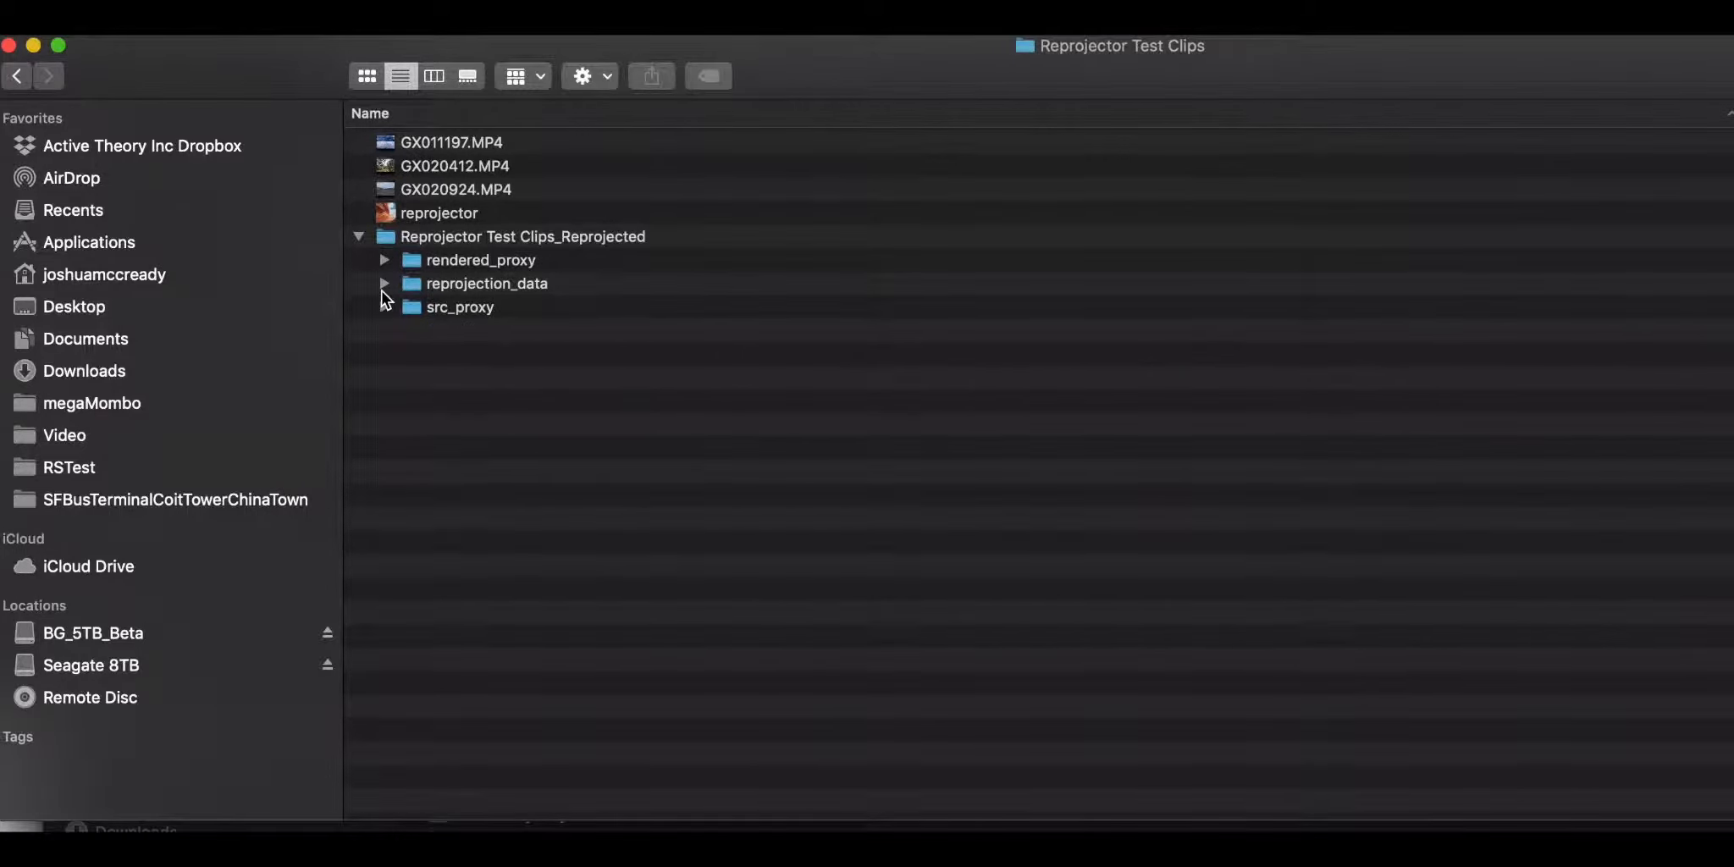
Step: Examine the GX011197 data files inside the reprojection_data folder, then collapse both folders
left_click(384, 284)
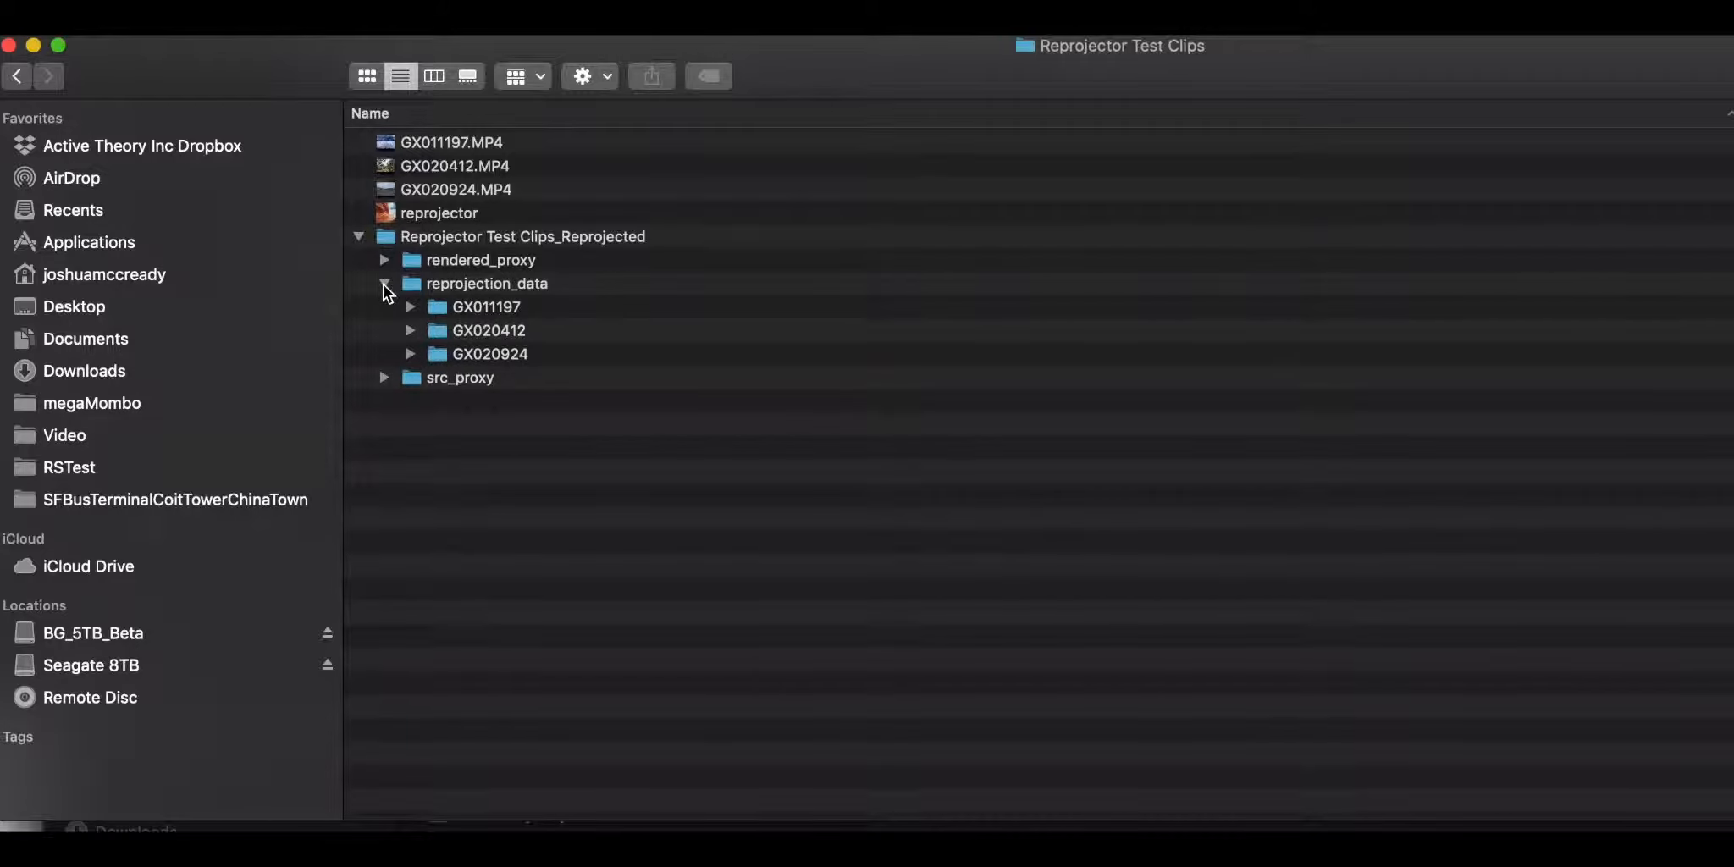
left_click(412, 309)
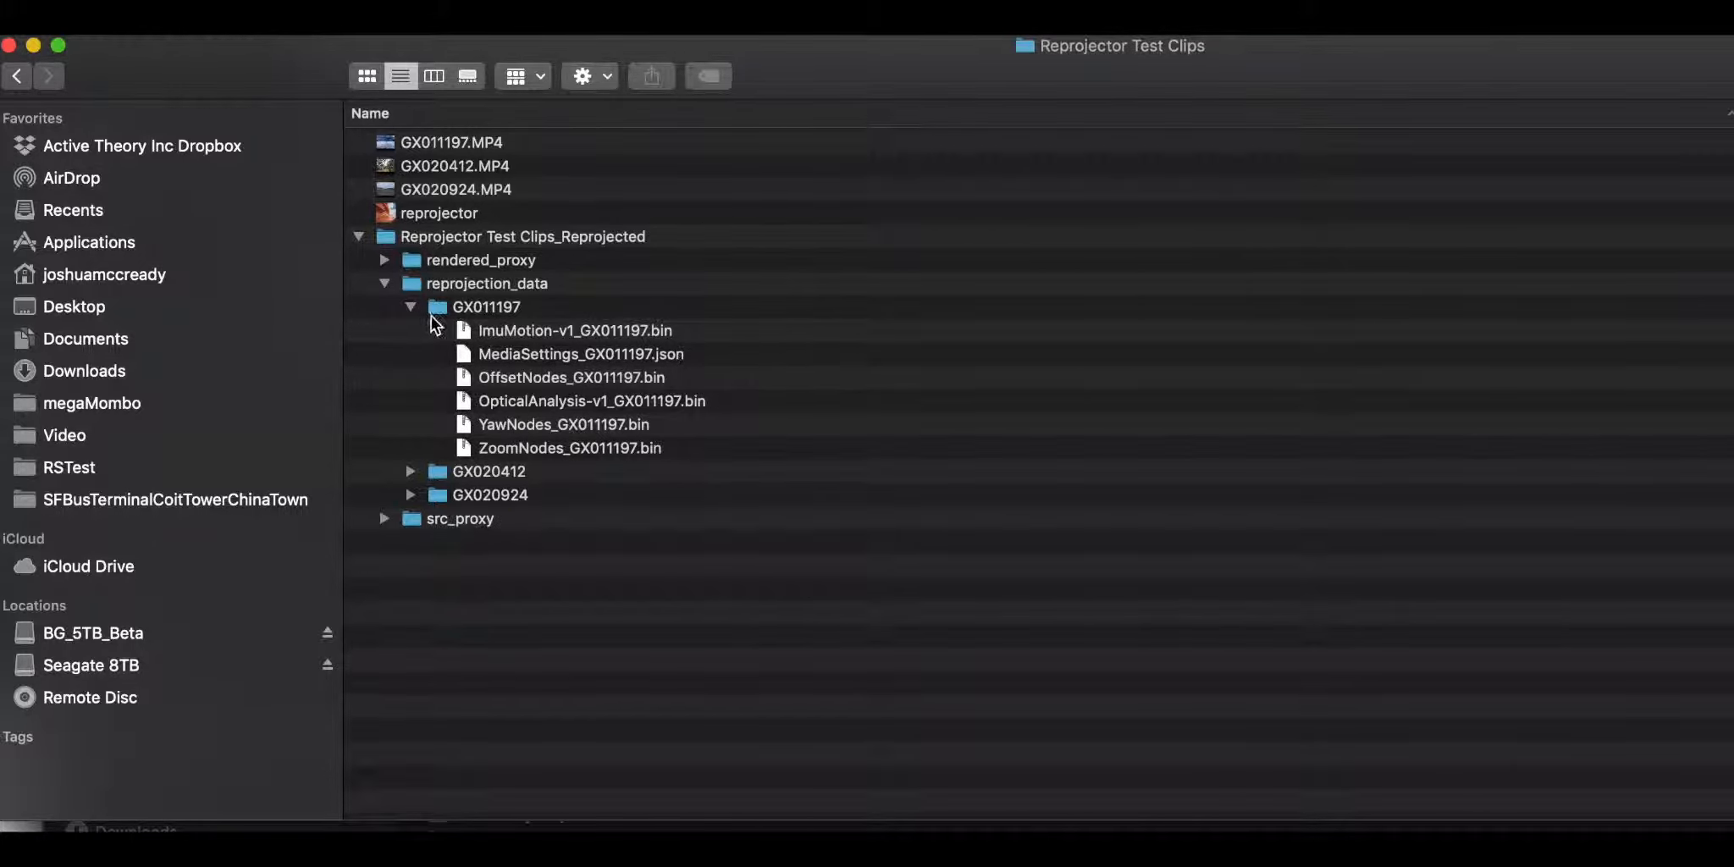
left_click(411, 307)
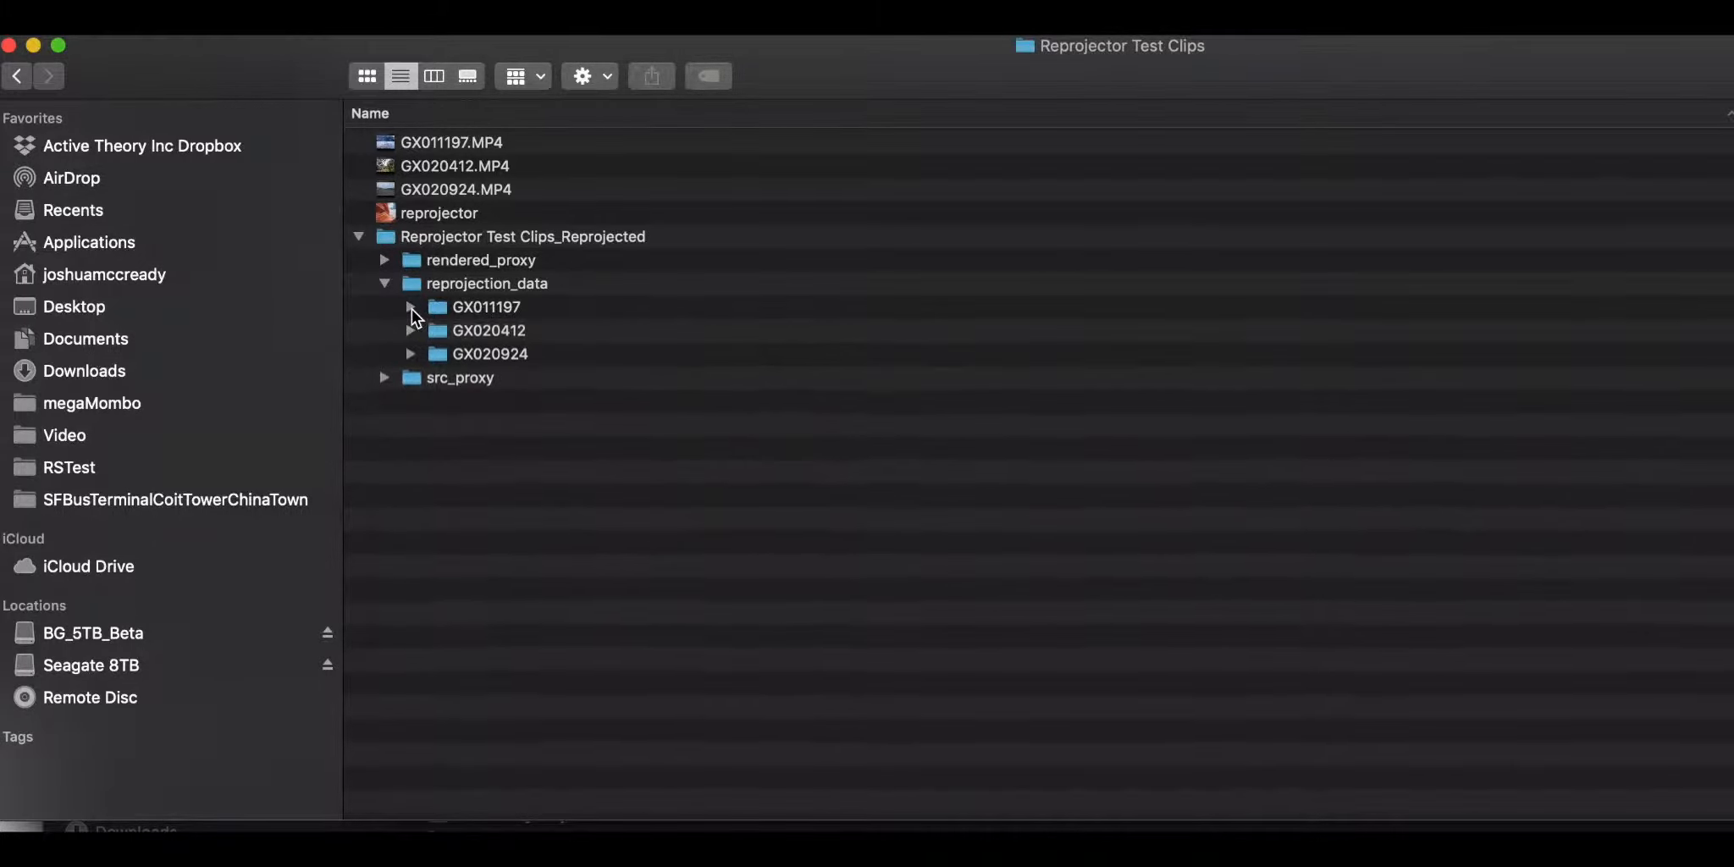
left_click(383, 285)
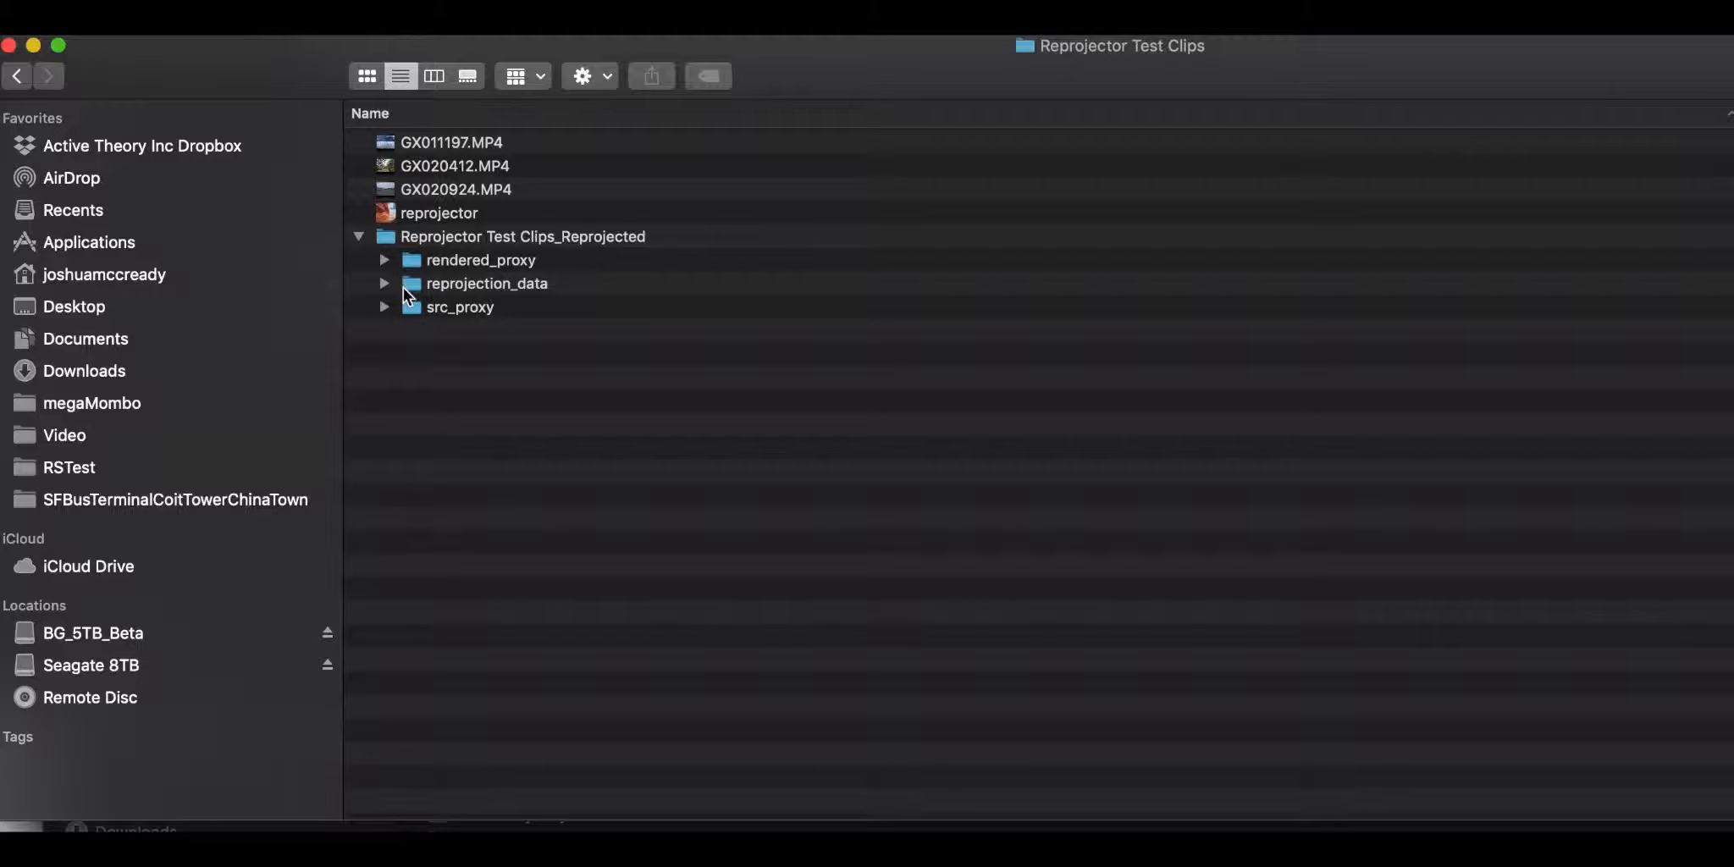
Step: Check the reprojection_data folder's size in its info window and close that window
left_click(418, 289)
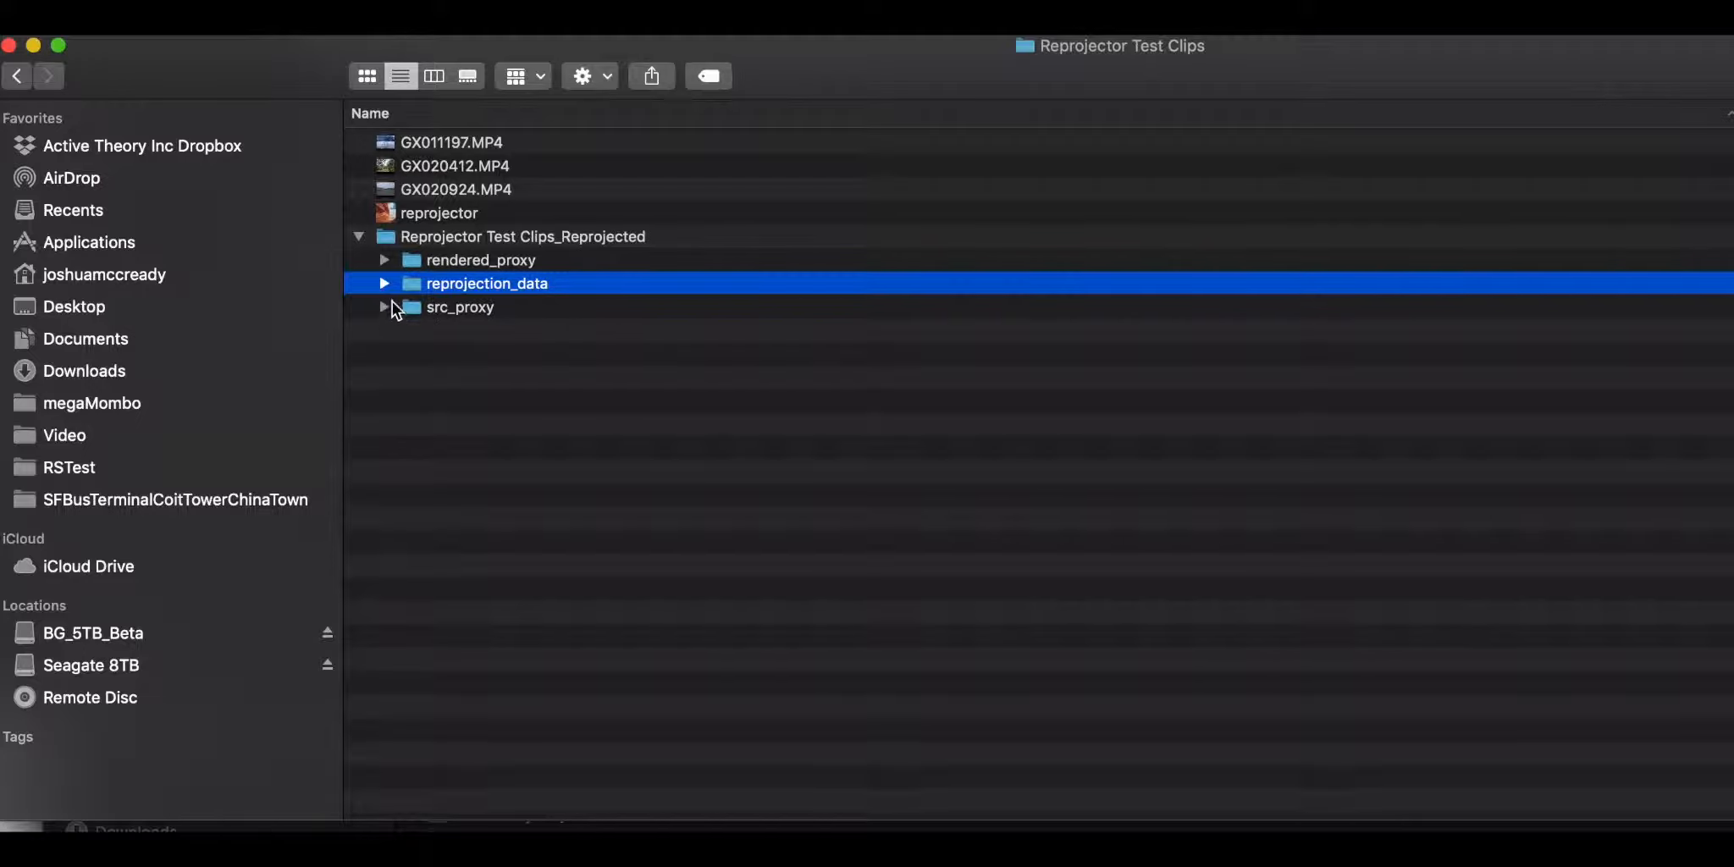
right_click(415, 283)
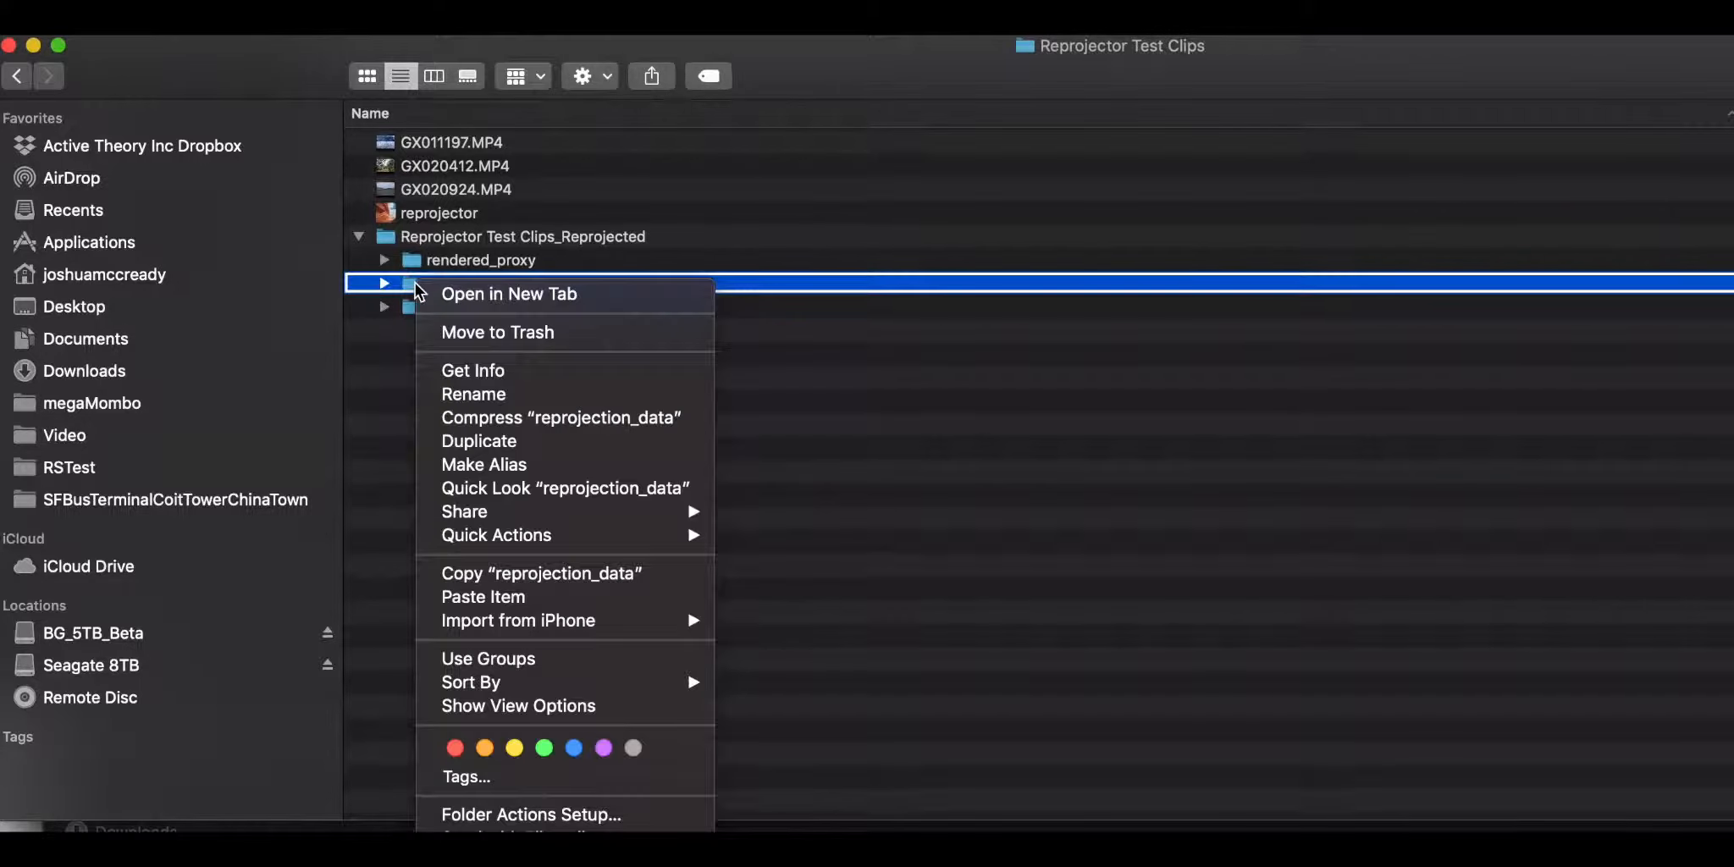
left_click(460, 370)
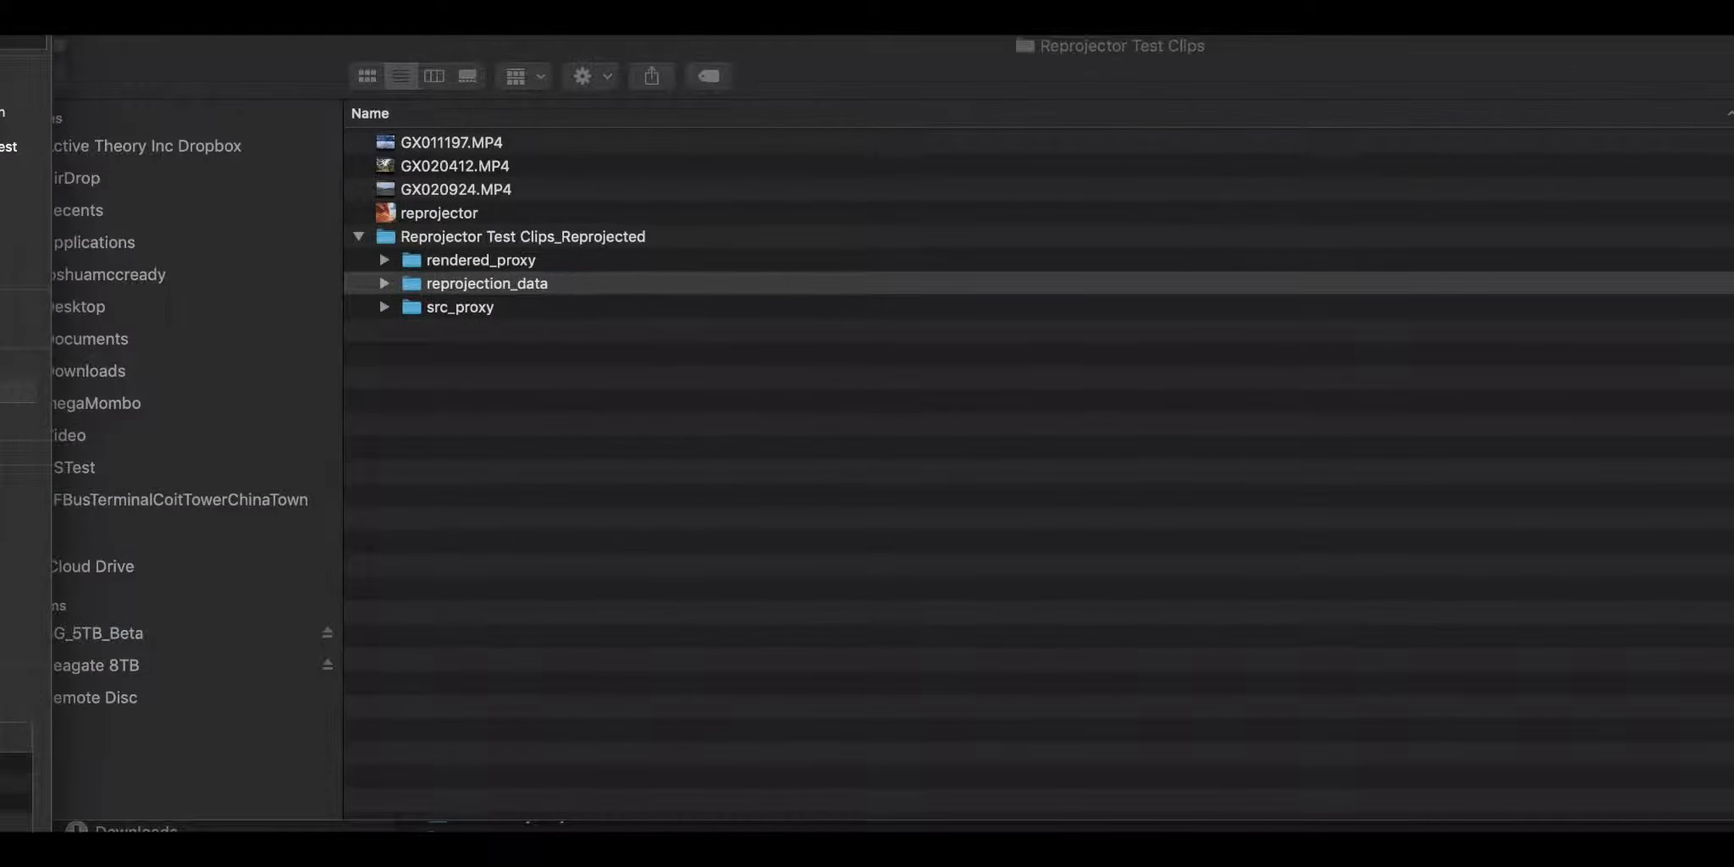
left_click_drag(9, 38, 1131, 244)
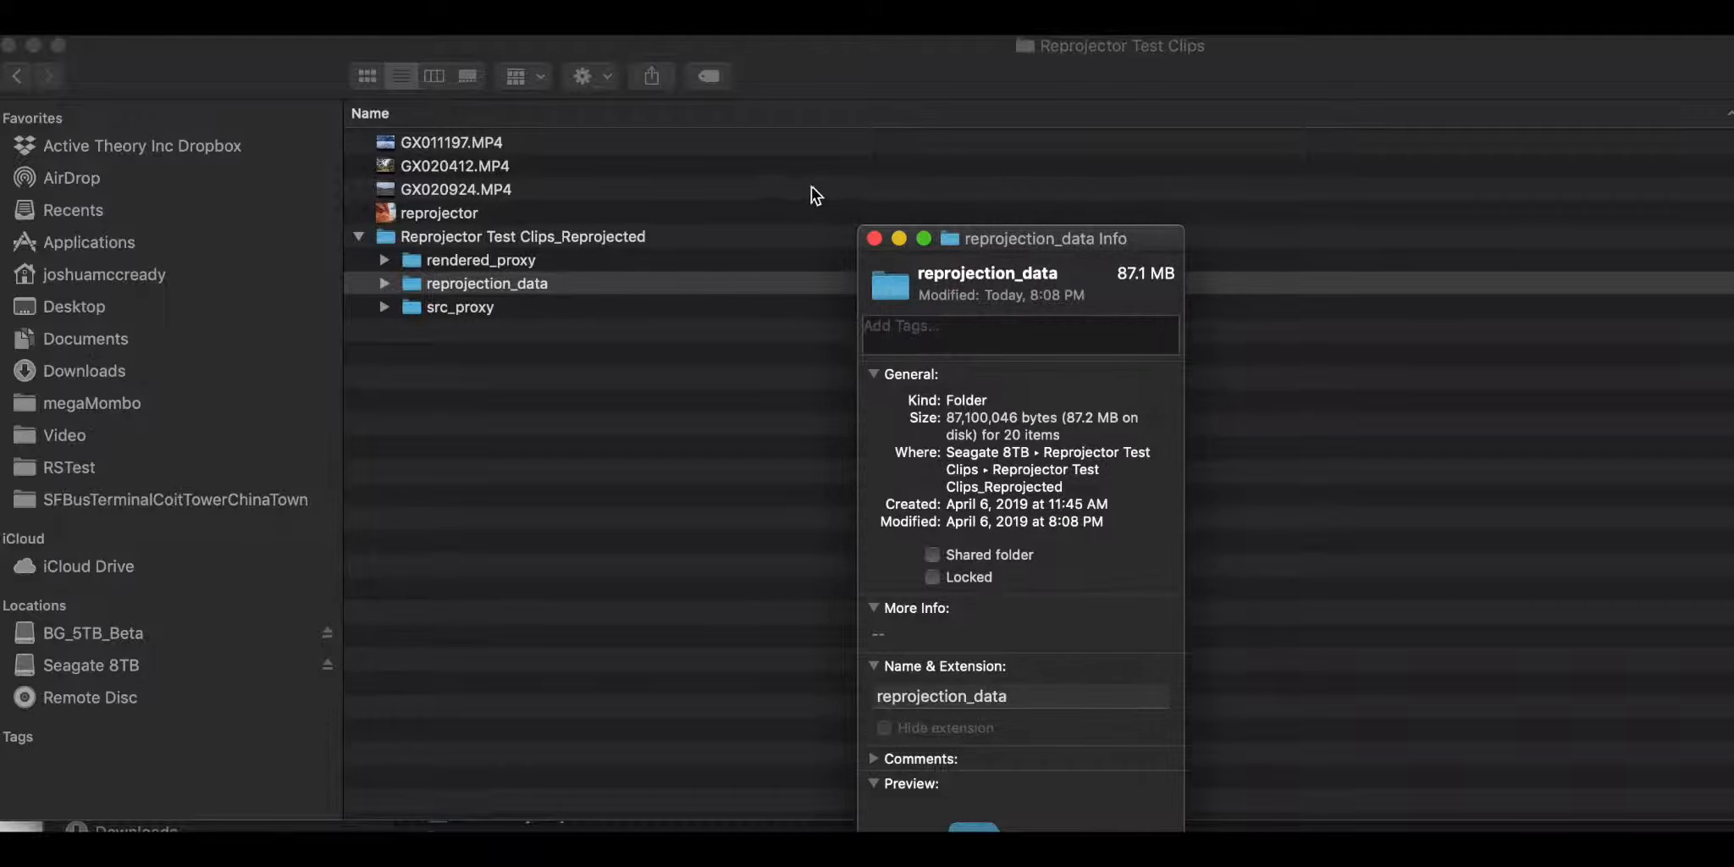
left_click(874, 238)
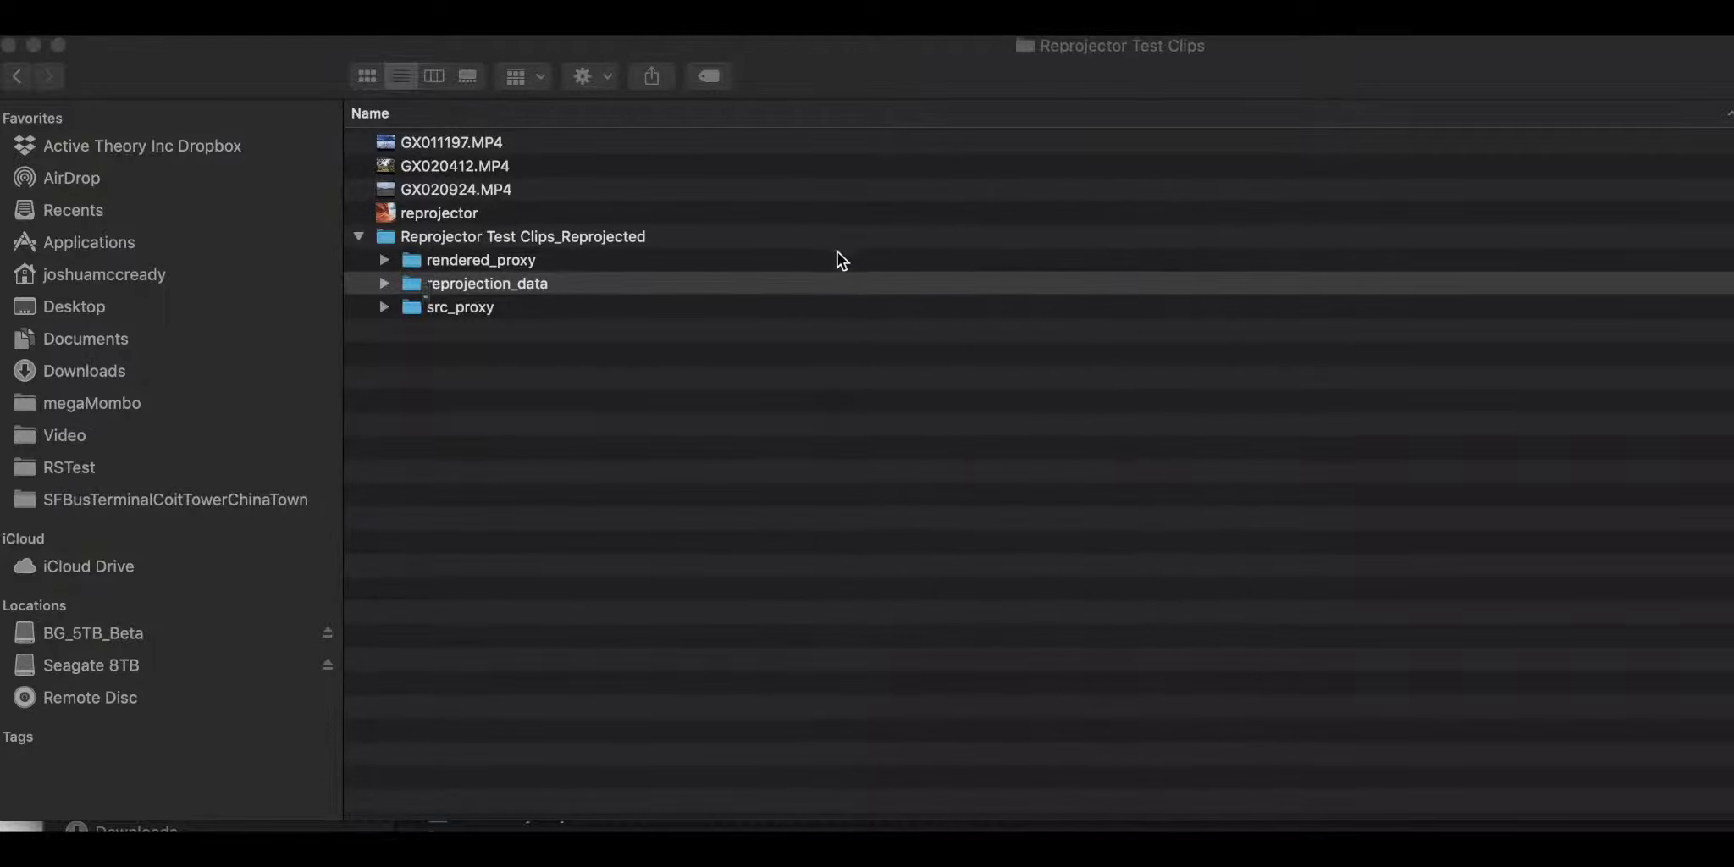
Step: Examine the GX020412 data files inside the reprojection_data folder, then collapse both folders
left_click(384, 284)
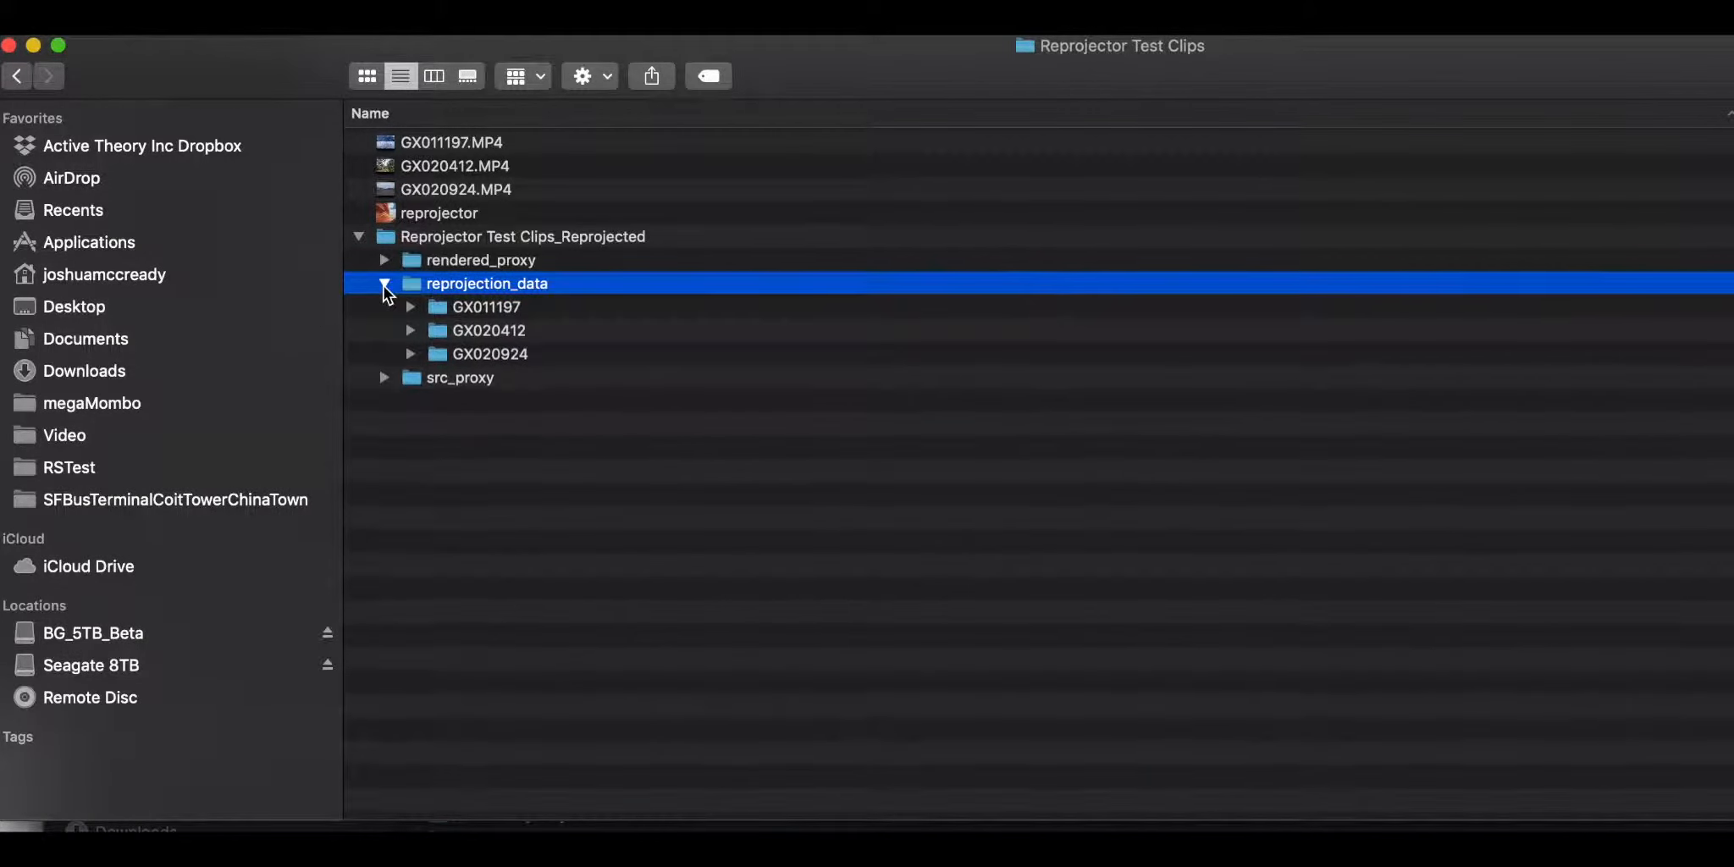
left_click(408, 331)
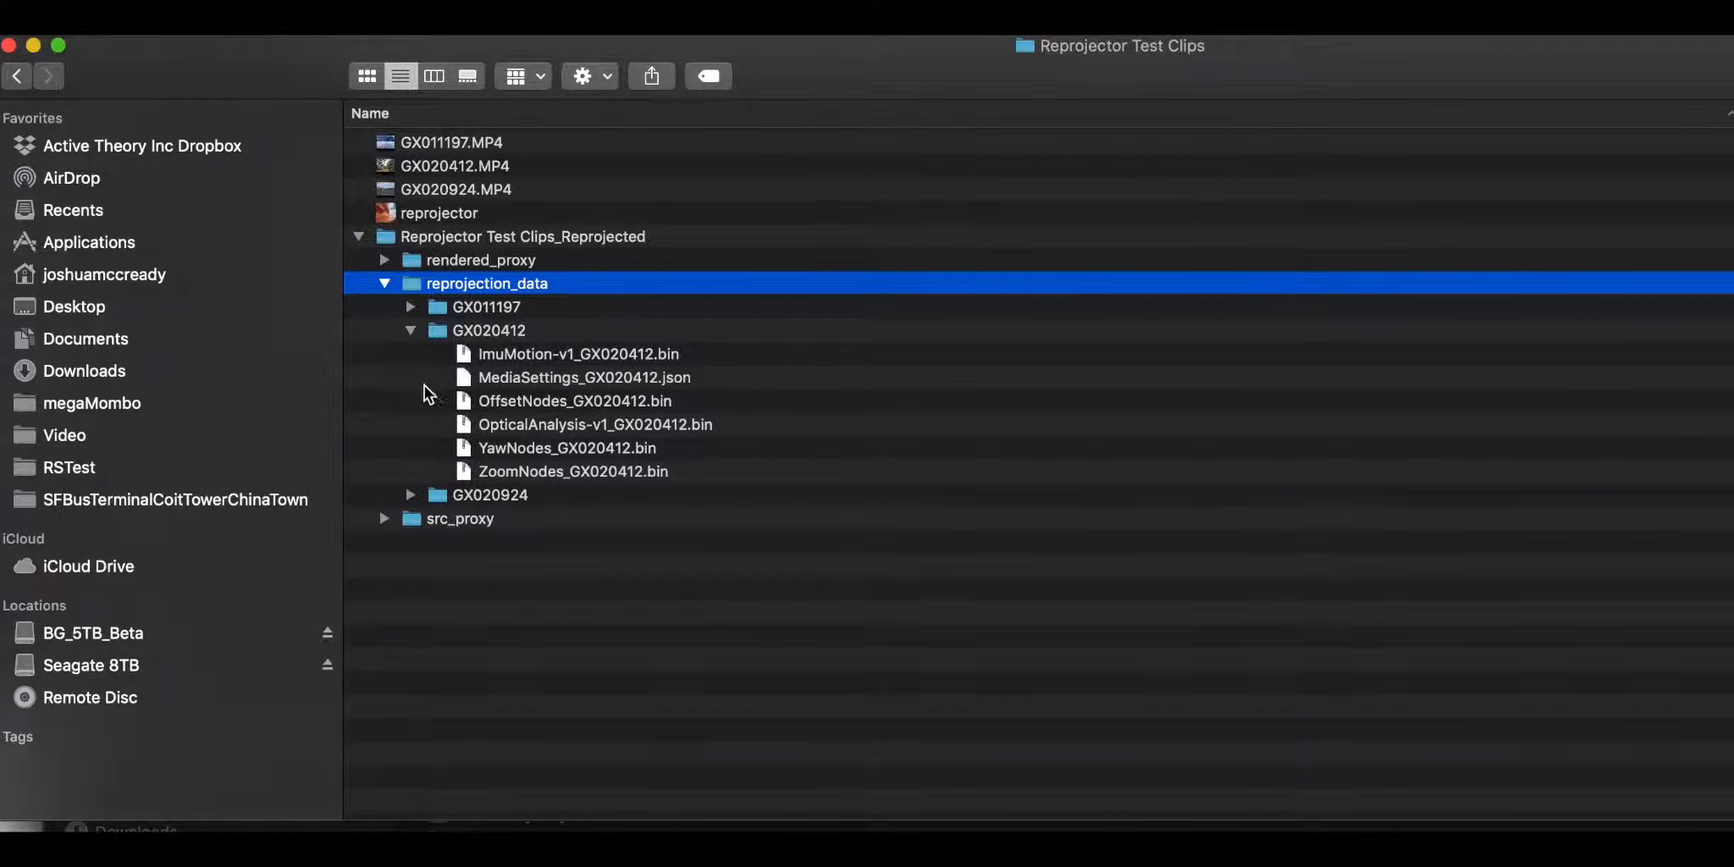
left_click(409, 329)
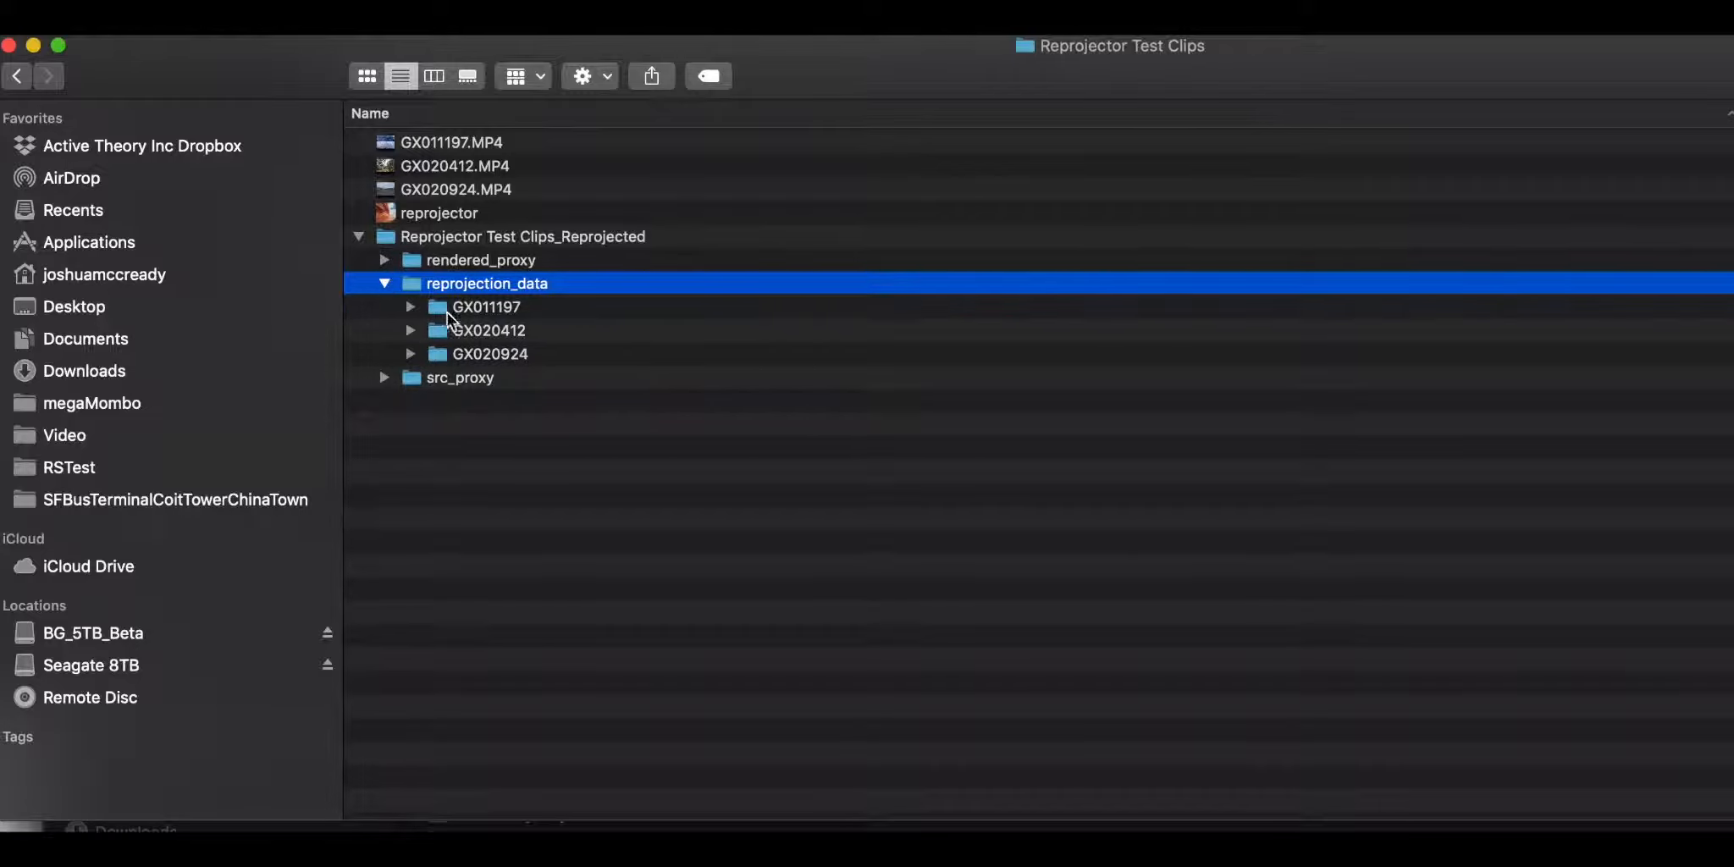
left_click(384, 282)
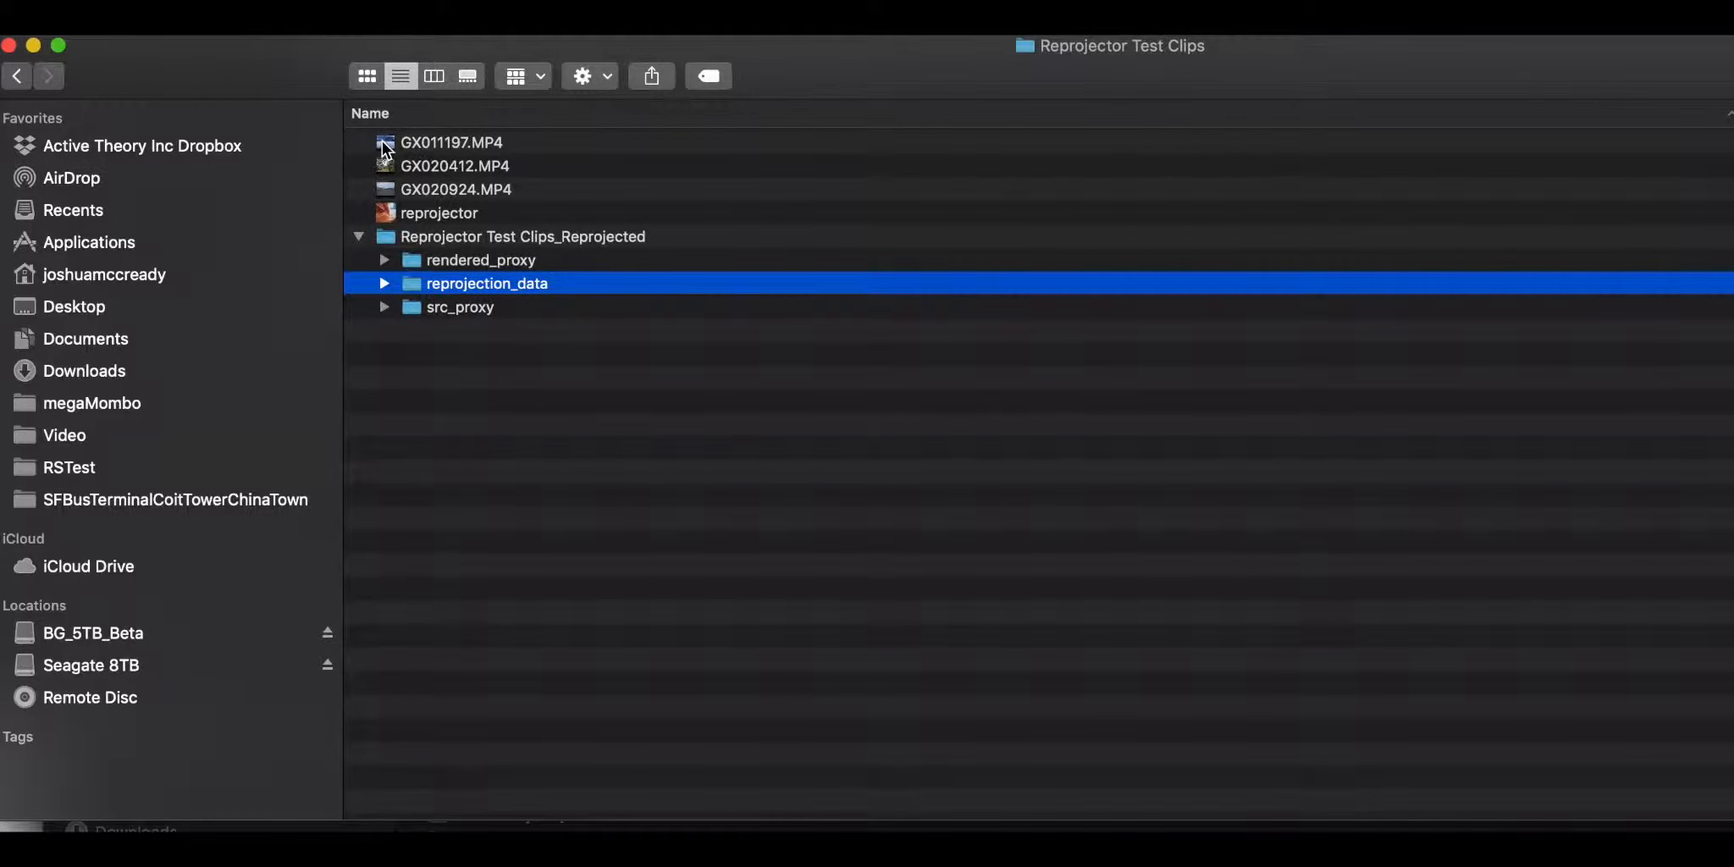
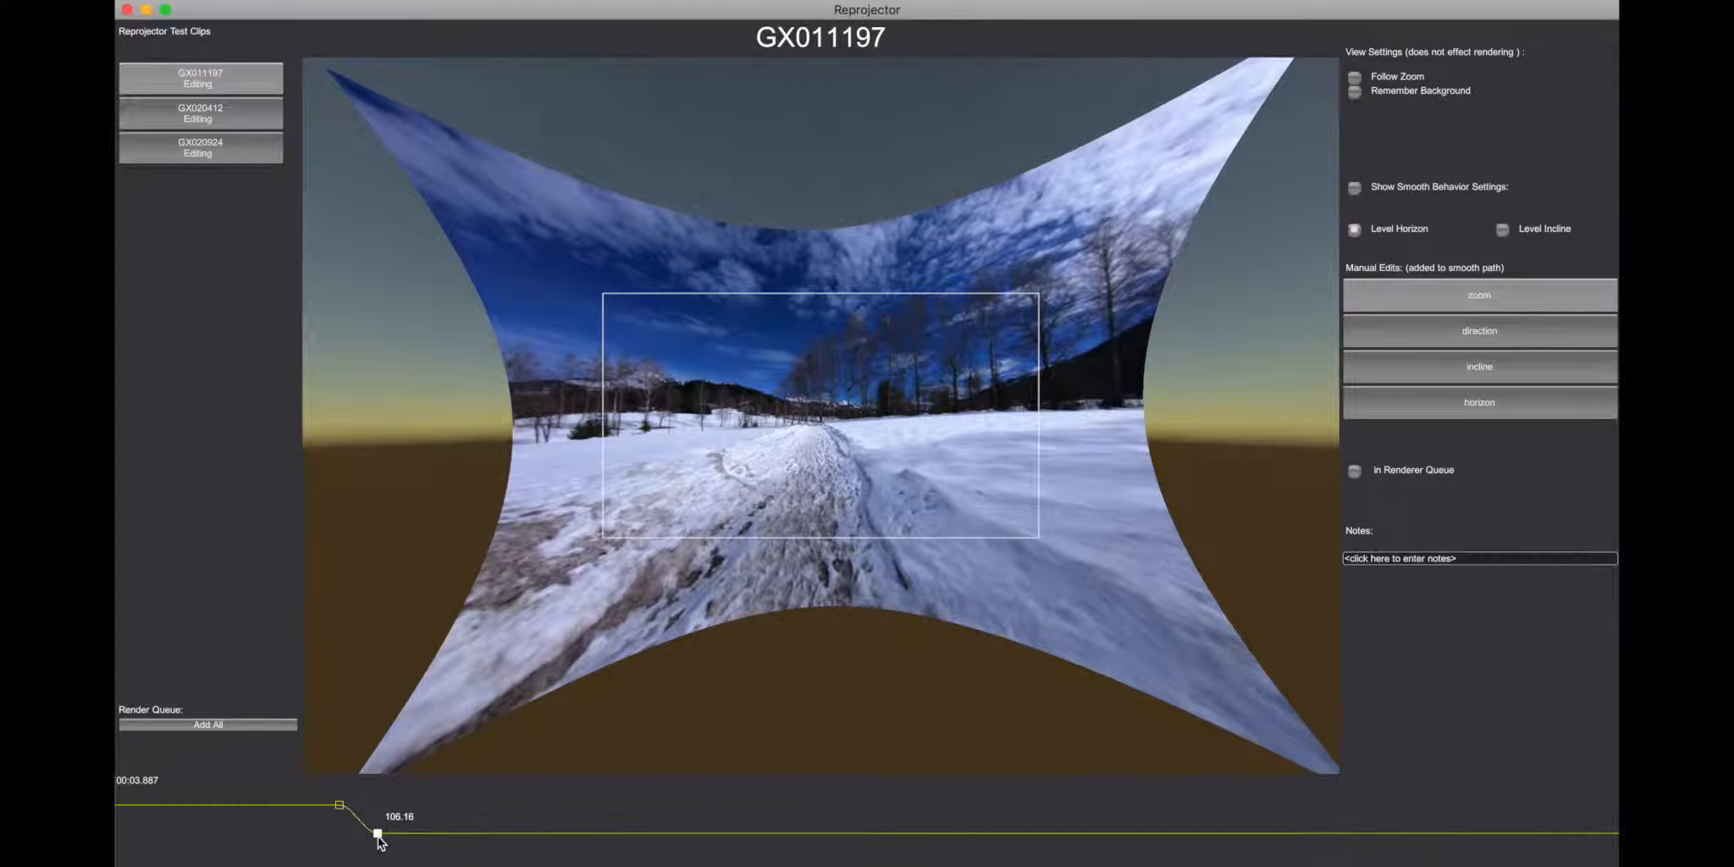
Step: Turn on Follow Zoom for GX011197 and replay the clip across the two zoom keyframes
left_click(327, 791)
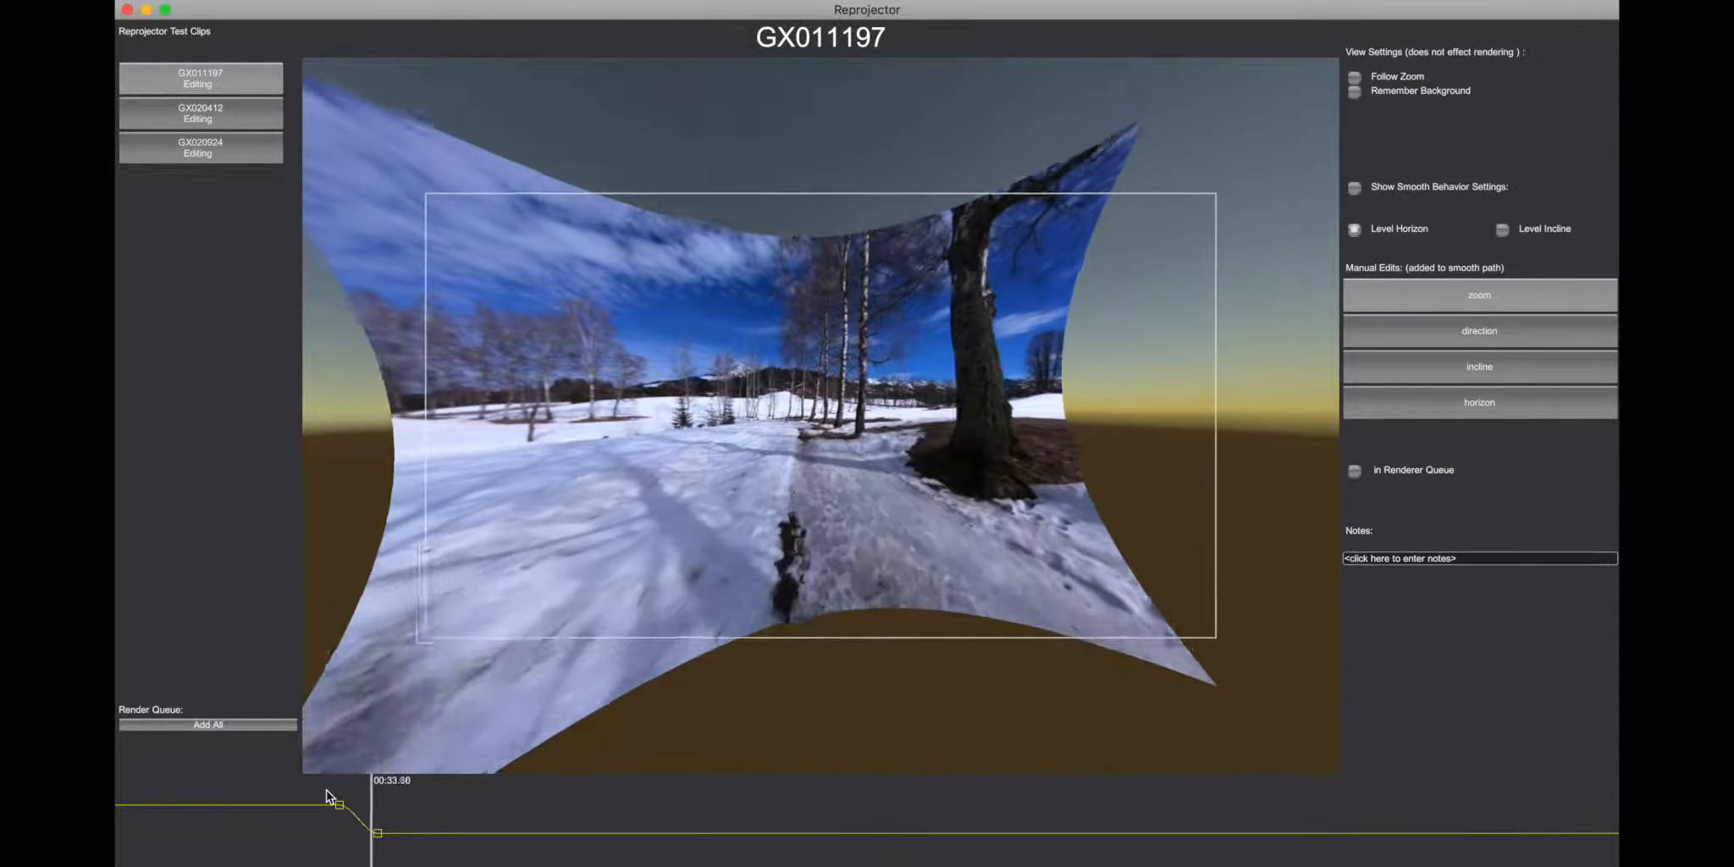
key("space")
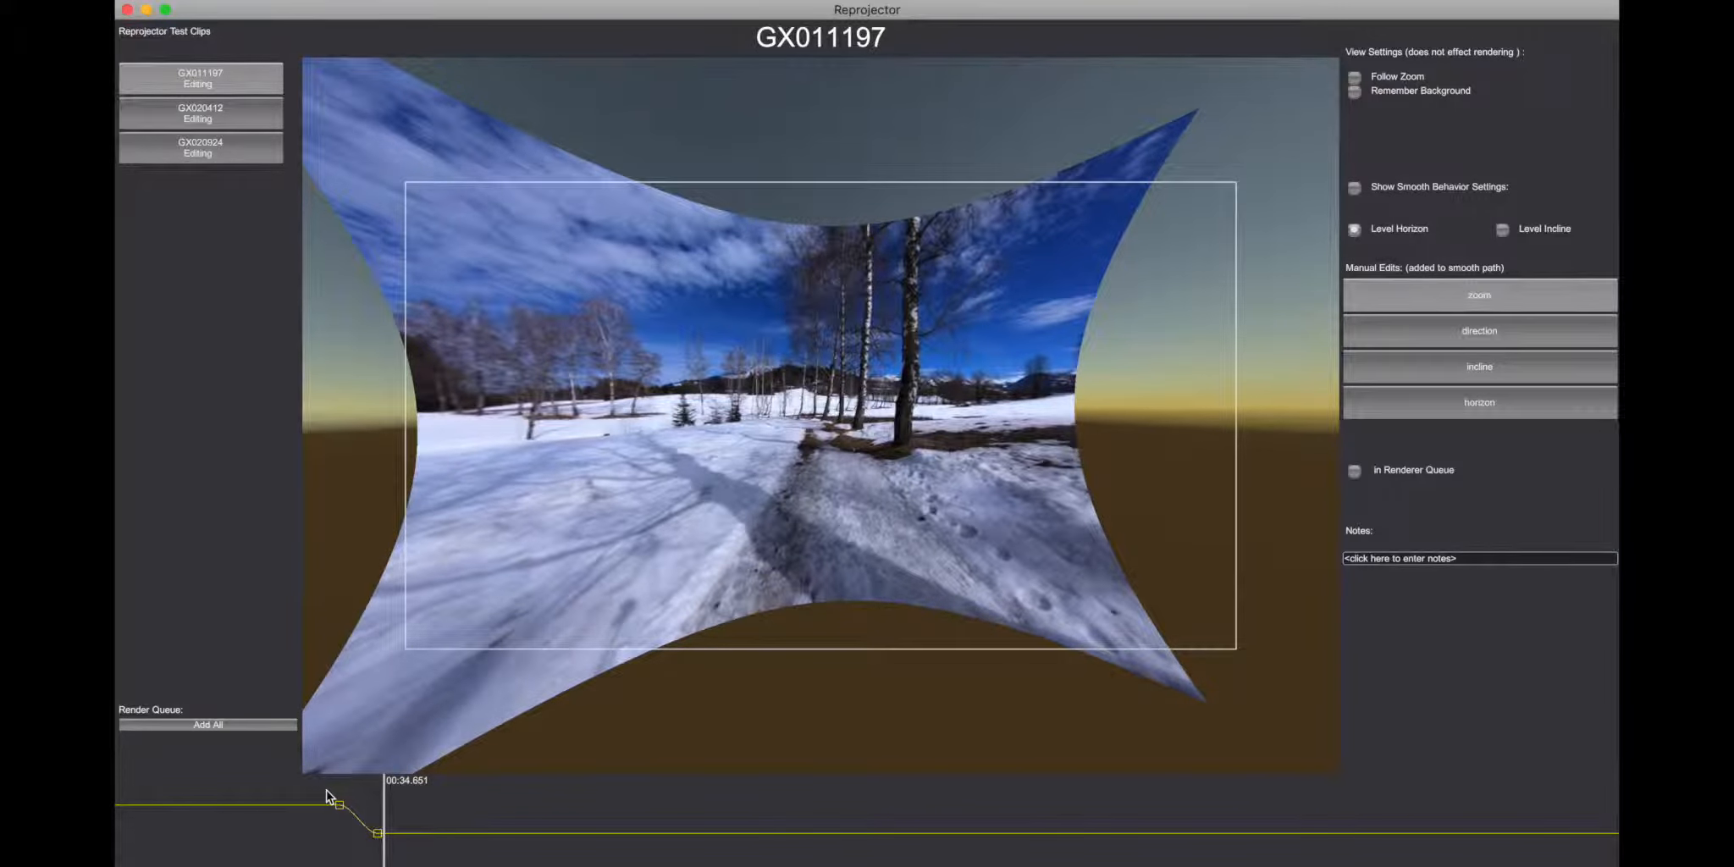
left_click(1355, 78)
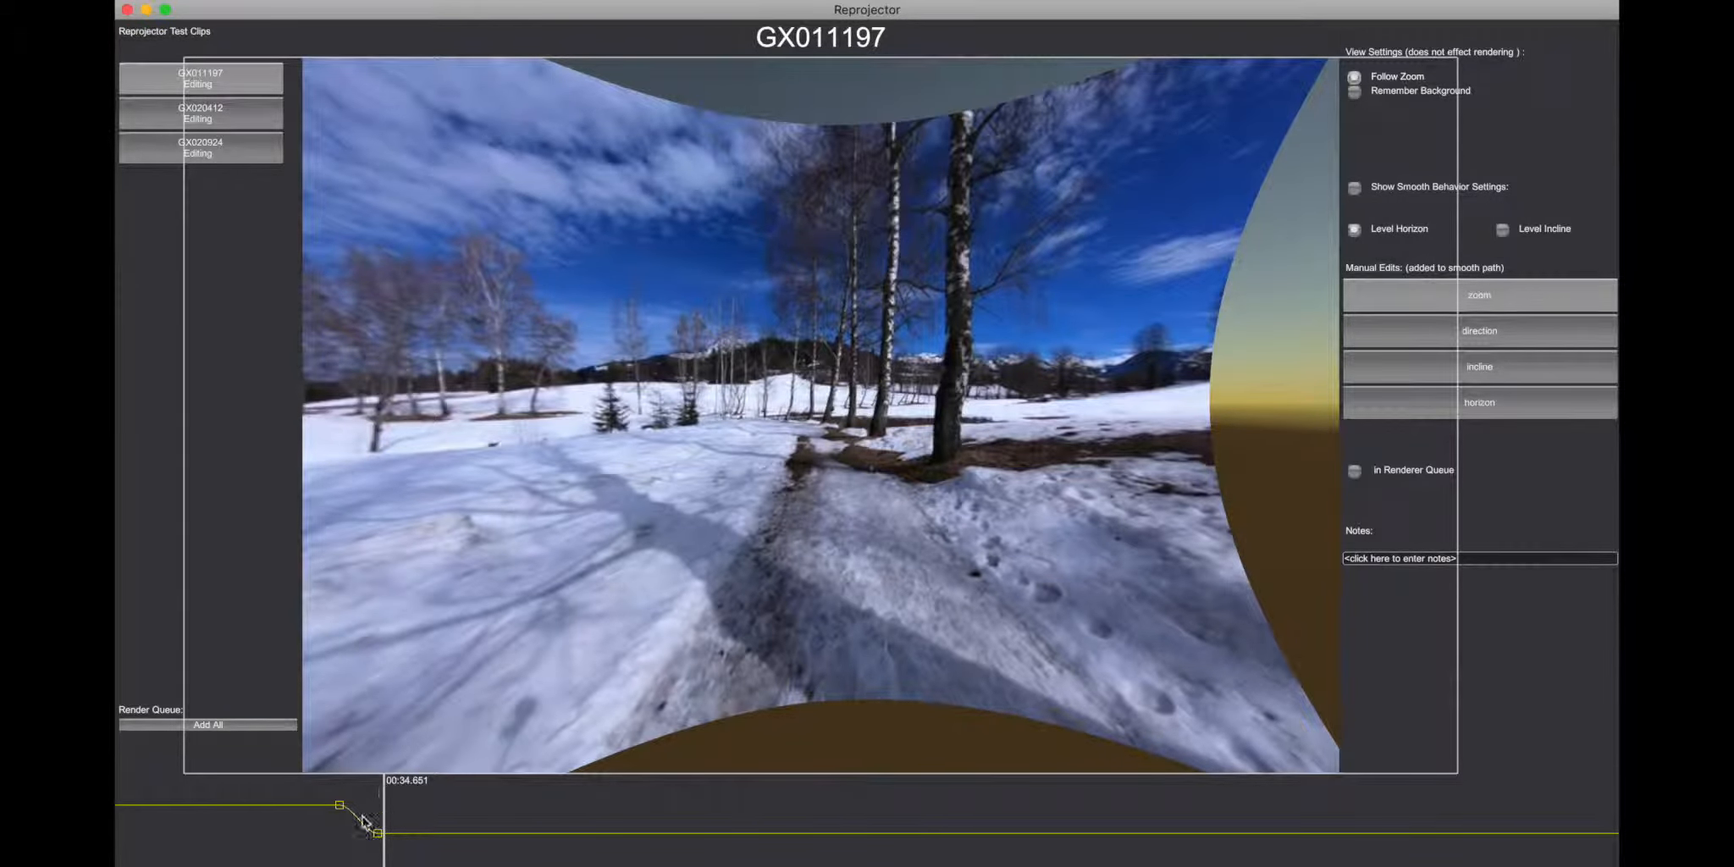
left_click(331, 825)
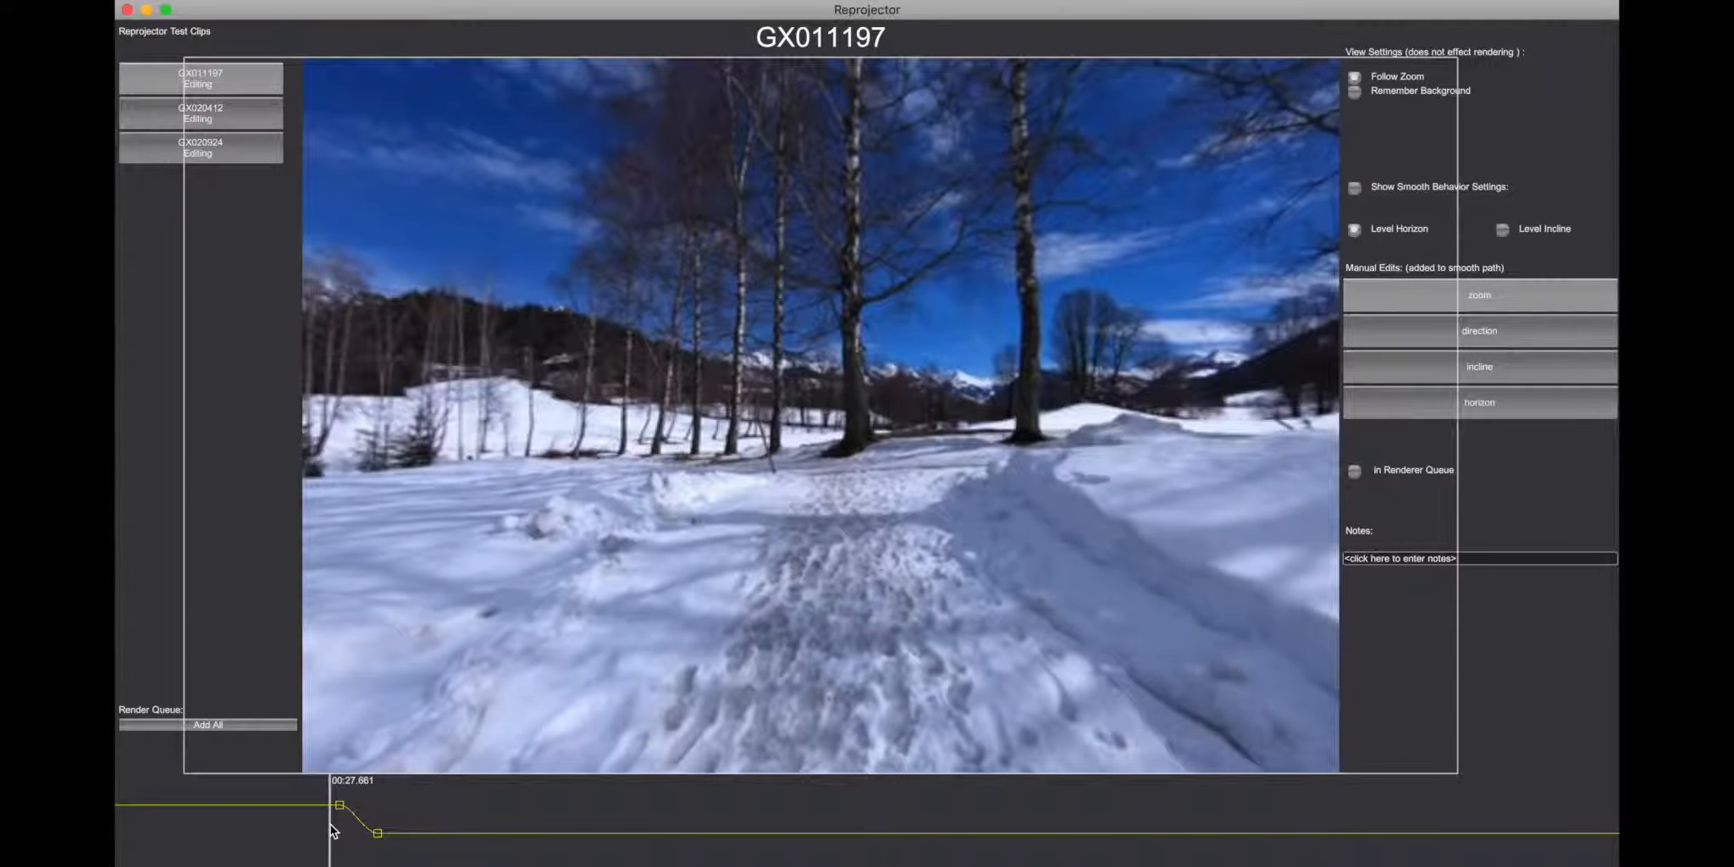
key("space")
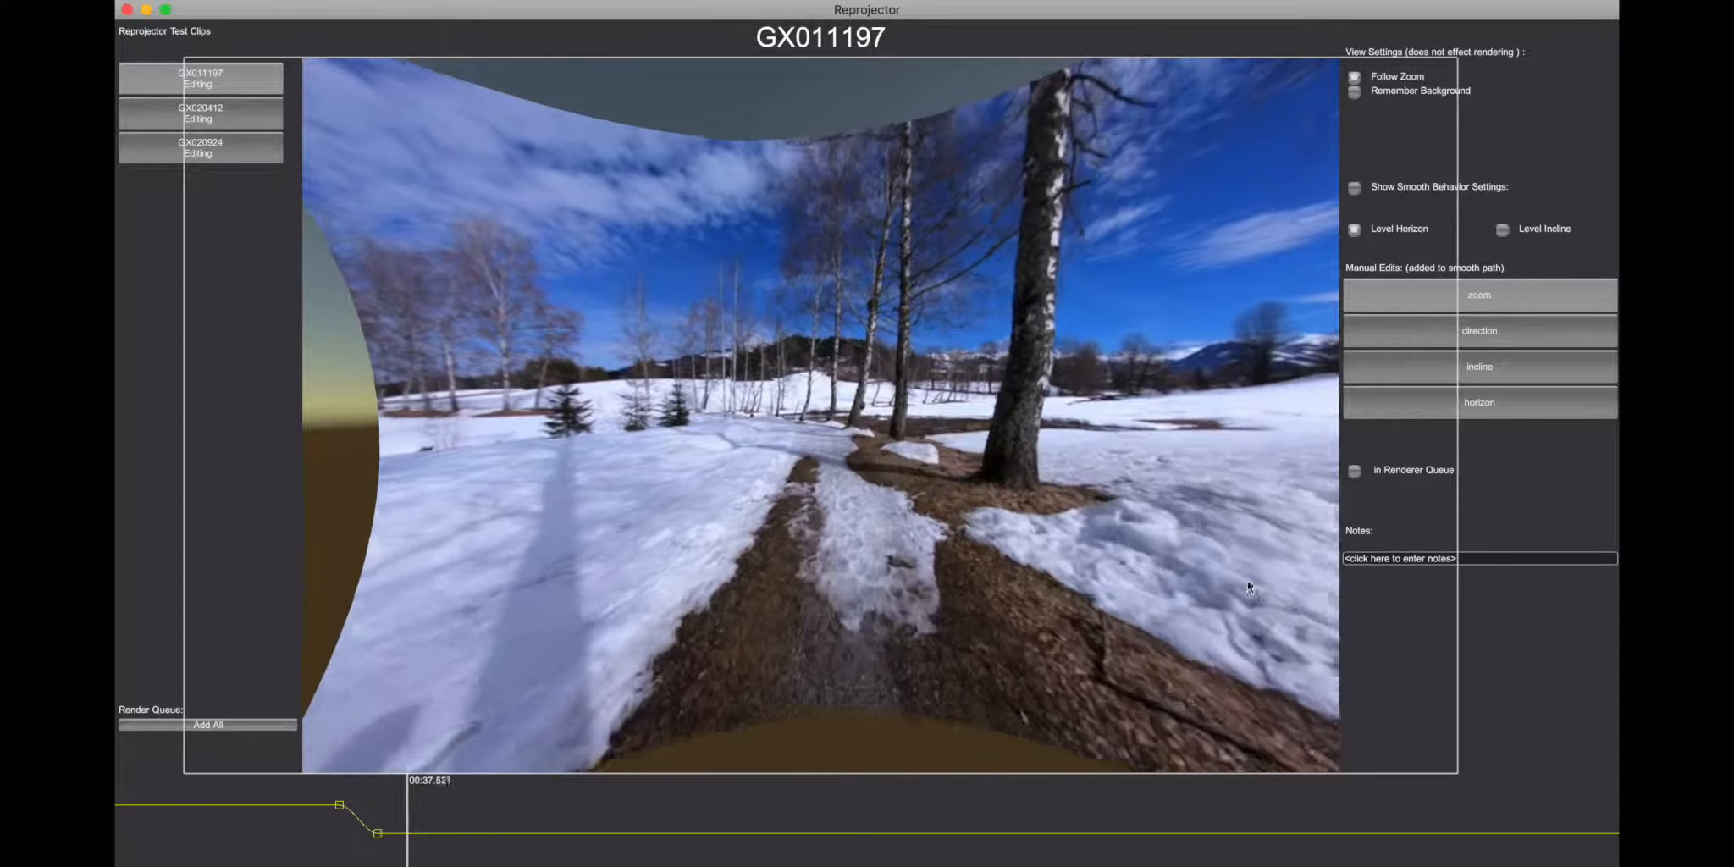
mouse_move(378, 837)
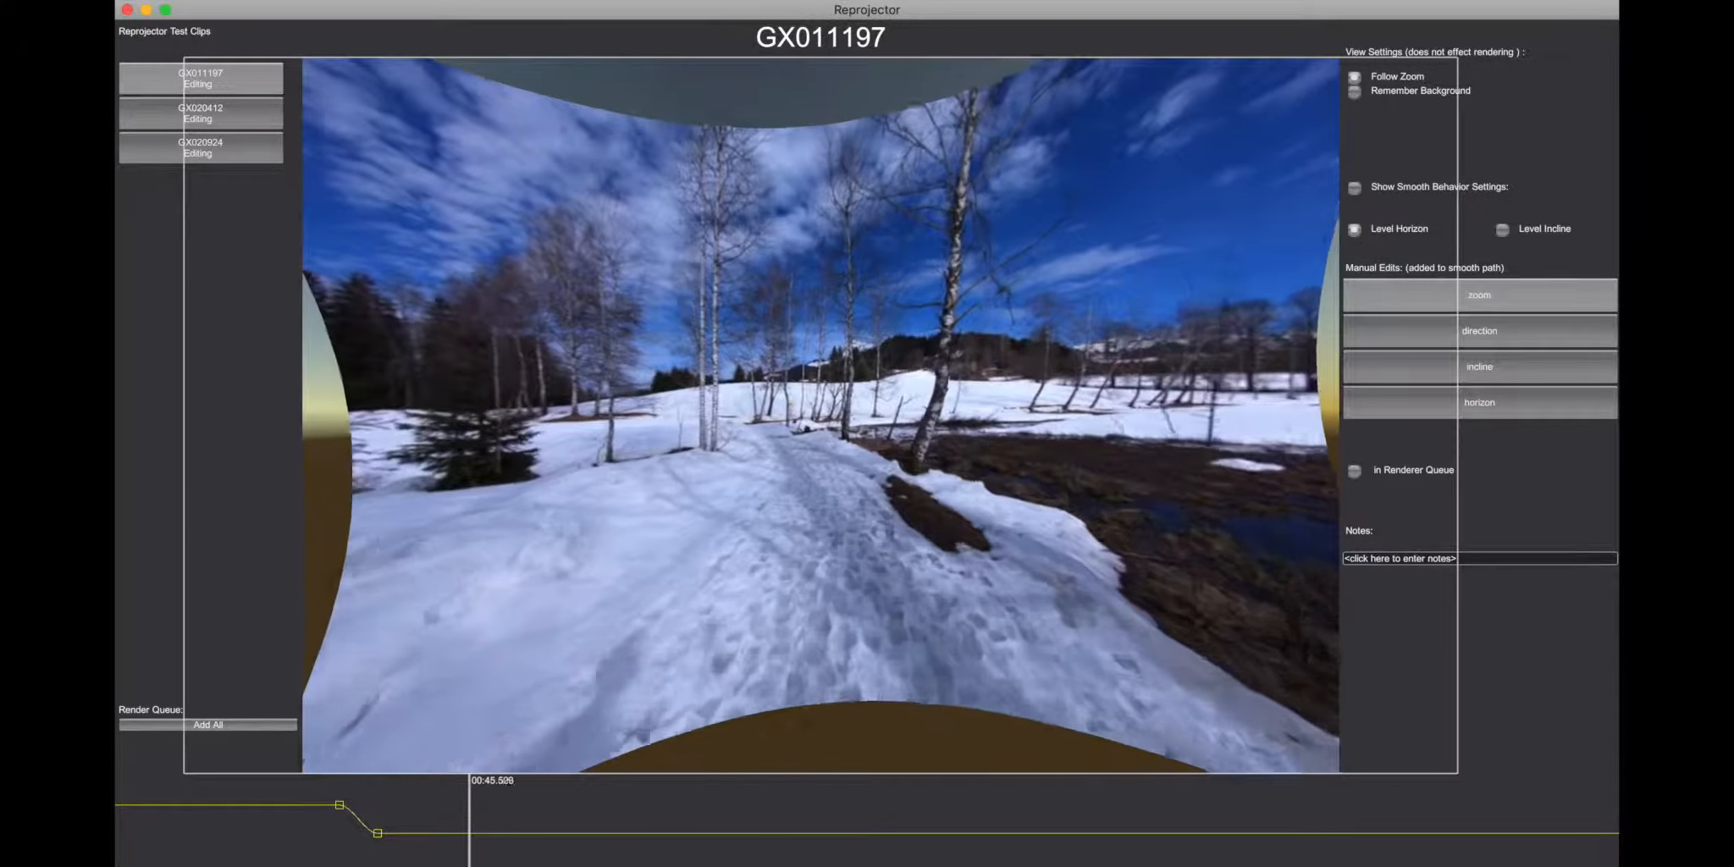
Step: Turn on Remember Background, compare the preview with it off from about 00:51, and switch it back on
left_click(1354, 95)
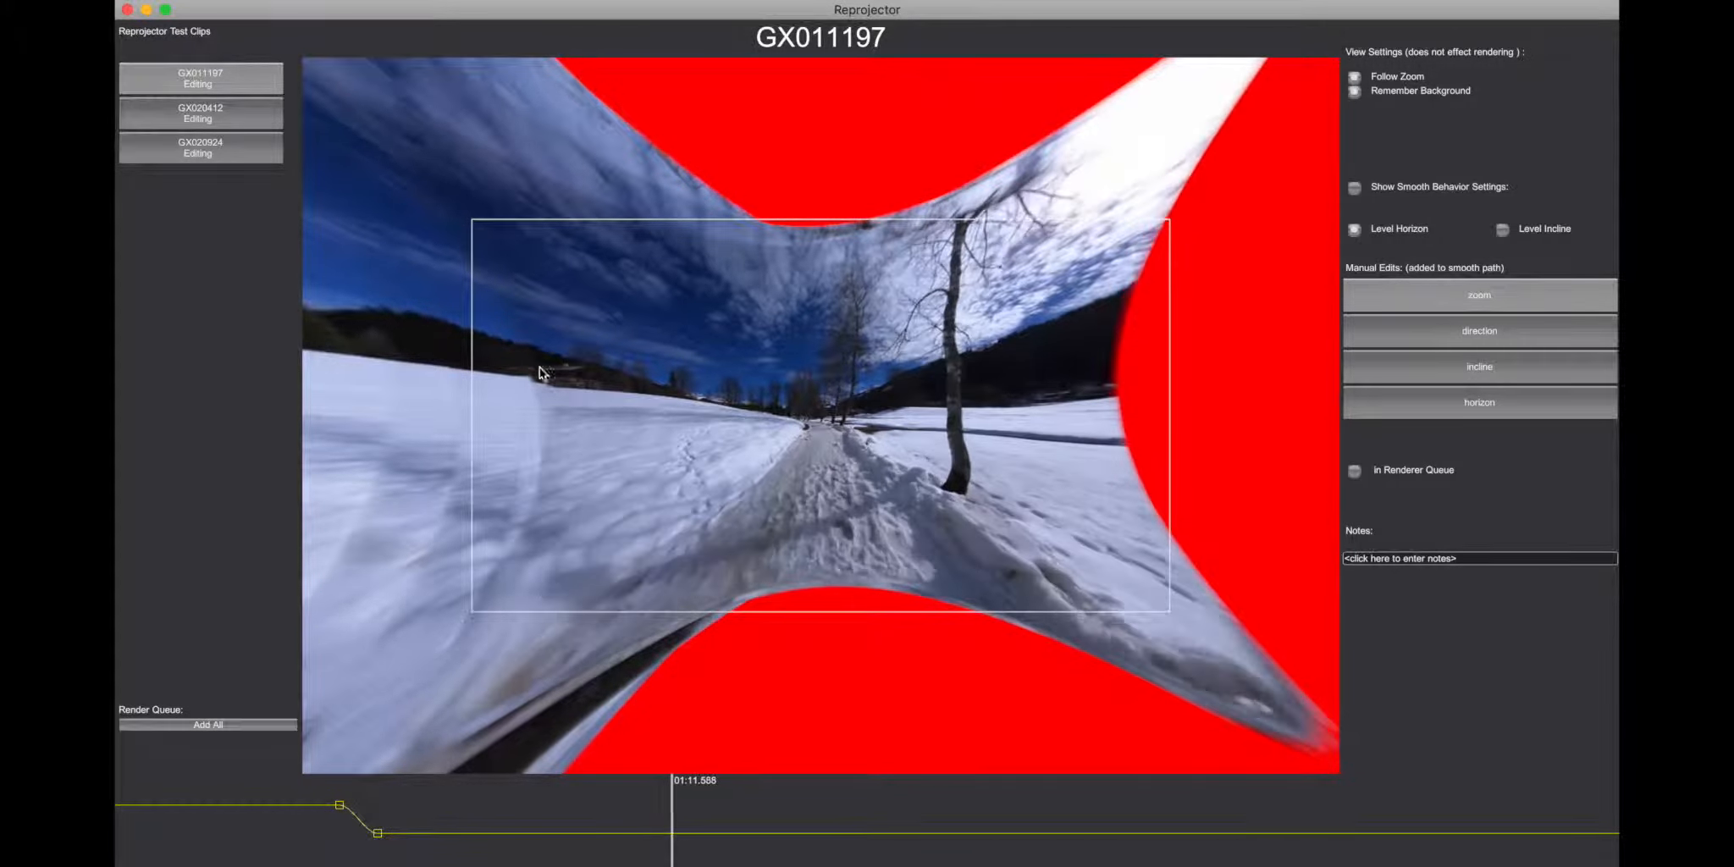
left_click(1355, 91)
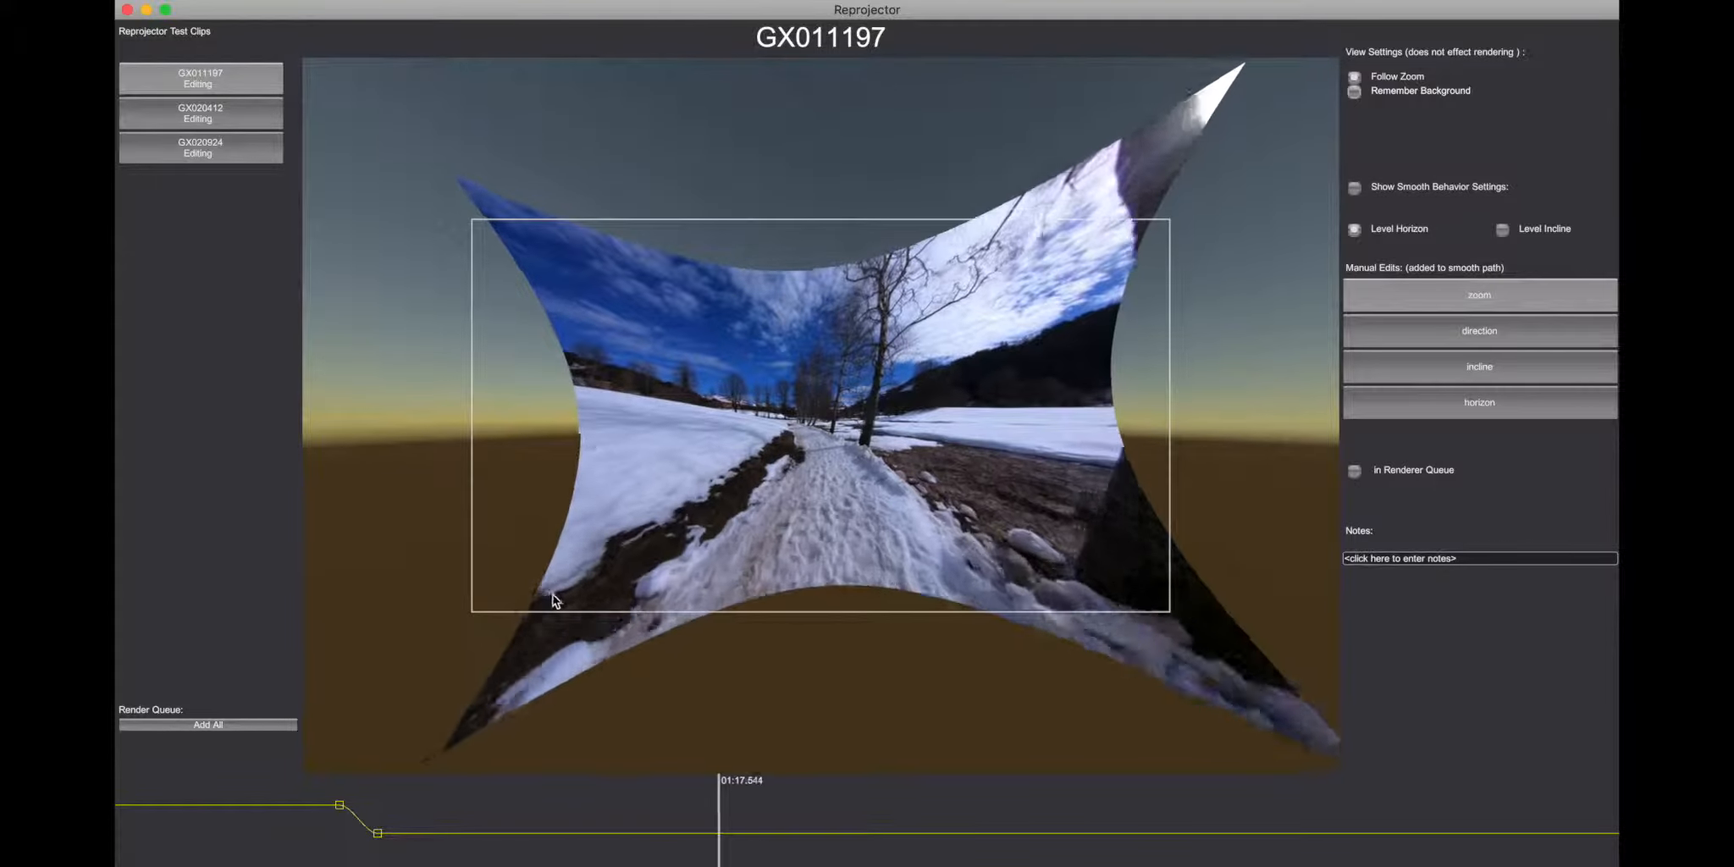
left_click(496, 804)
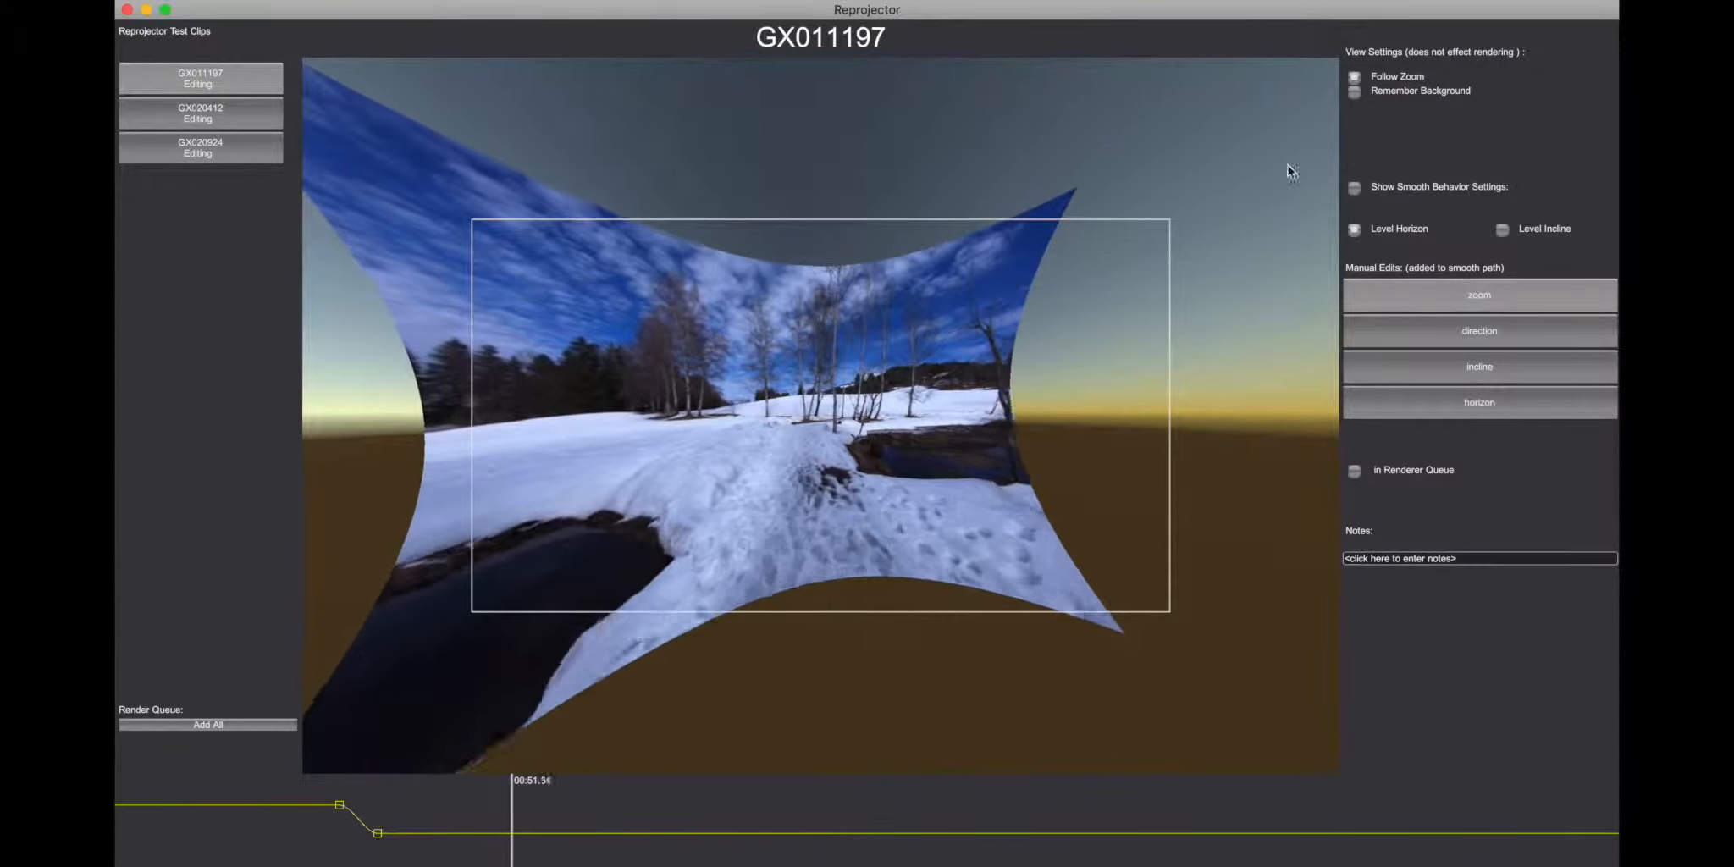
left_click(1355, 91)
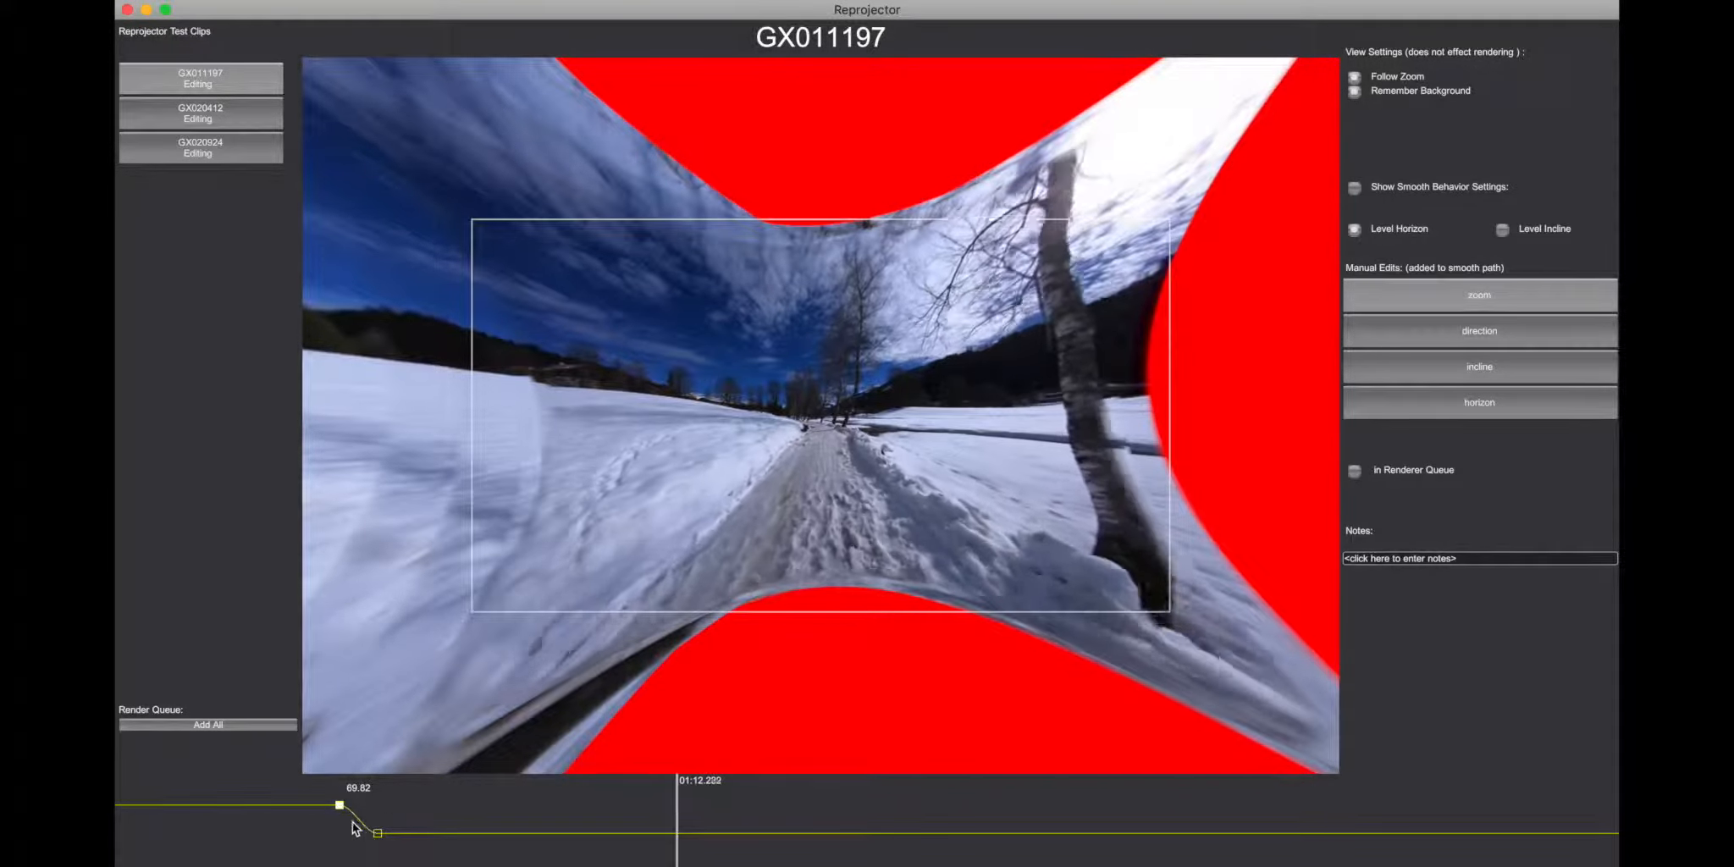
Step: Delete the first zoom keyframe and move the remaining one further along the timeline
key("Delete")
left_click_drag(377, 835, 531, 802)
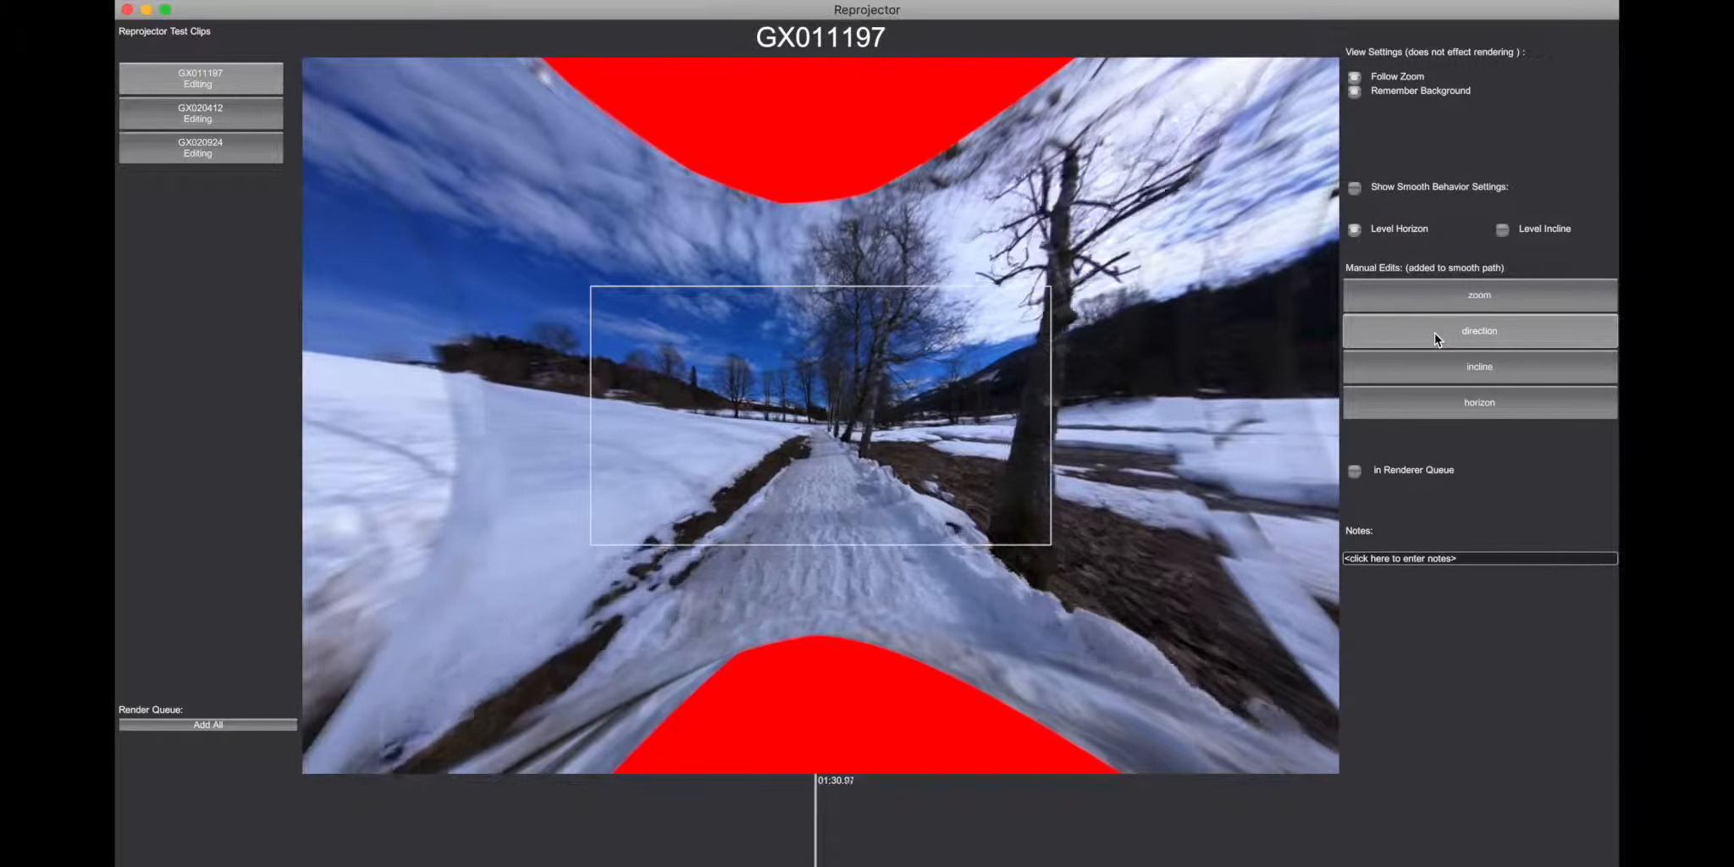
Step: Switch the manual edits to direction, add a keyframe at about 01:23, and set its value to about -22
left_click(1434, 334)
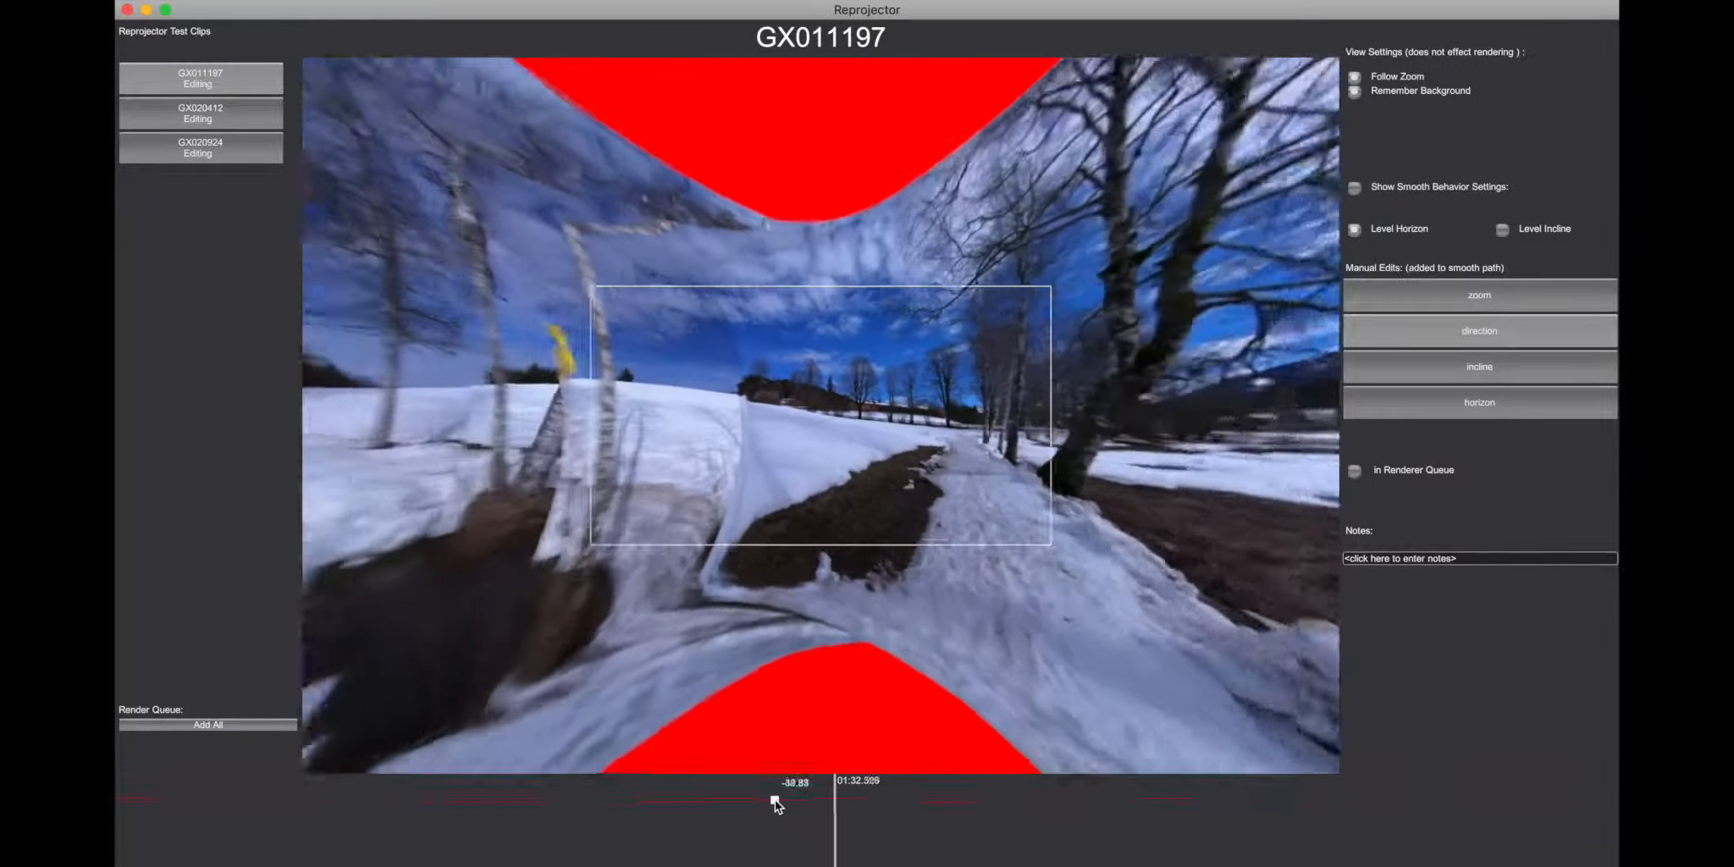
left_click_drag(775, 799, 760, 821)
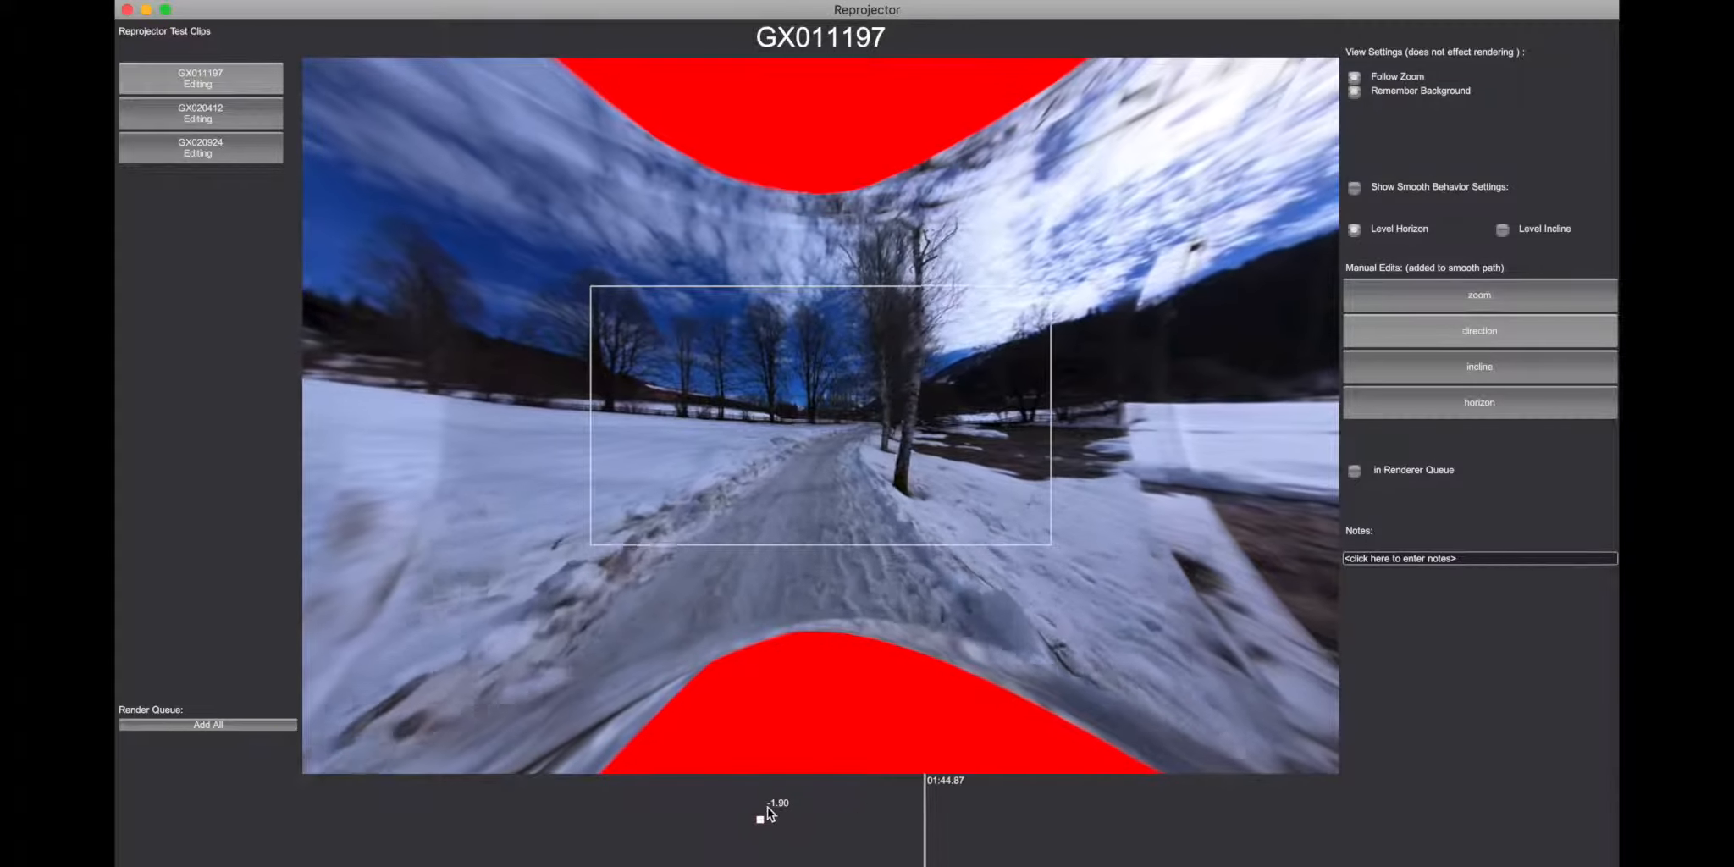
left_click_drag(761, 820, 760, 806)
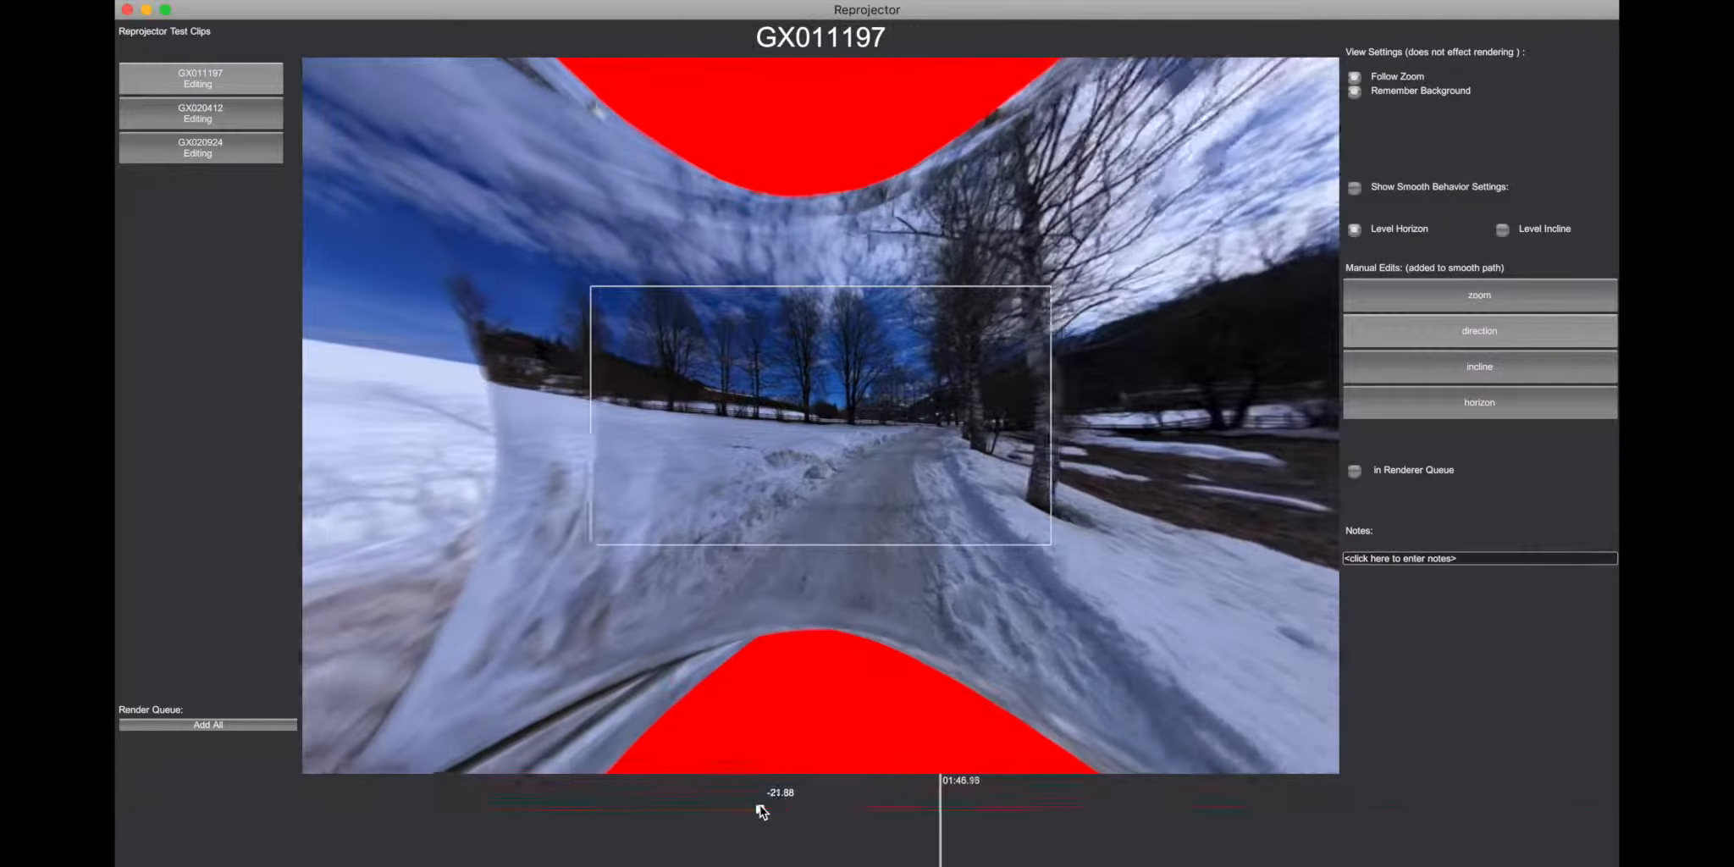
Step: Add a second direction keyframe with a lower spline position just after the first, and delete it
left_click(777, 844)
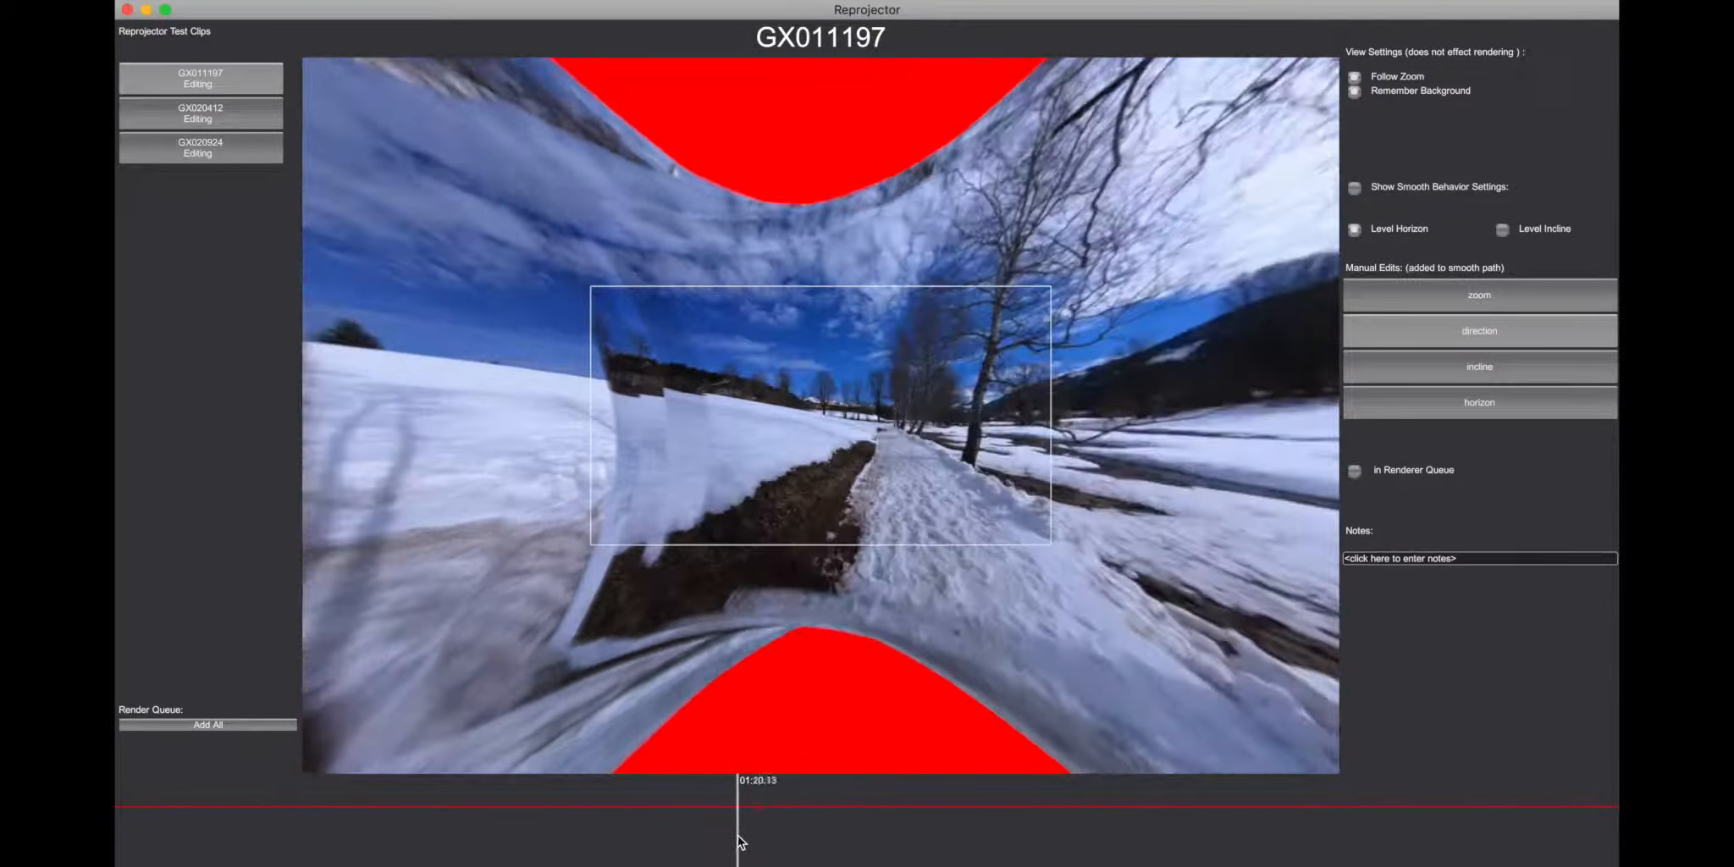
left_click_drag(781, 816, 779, 831)
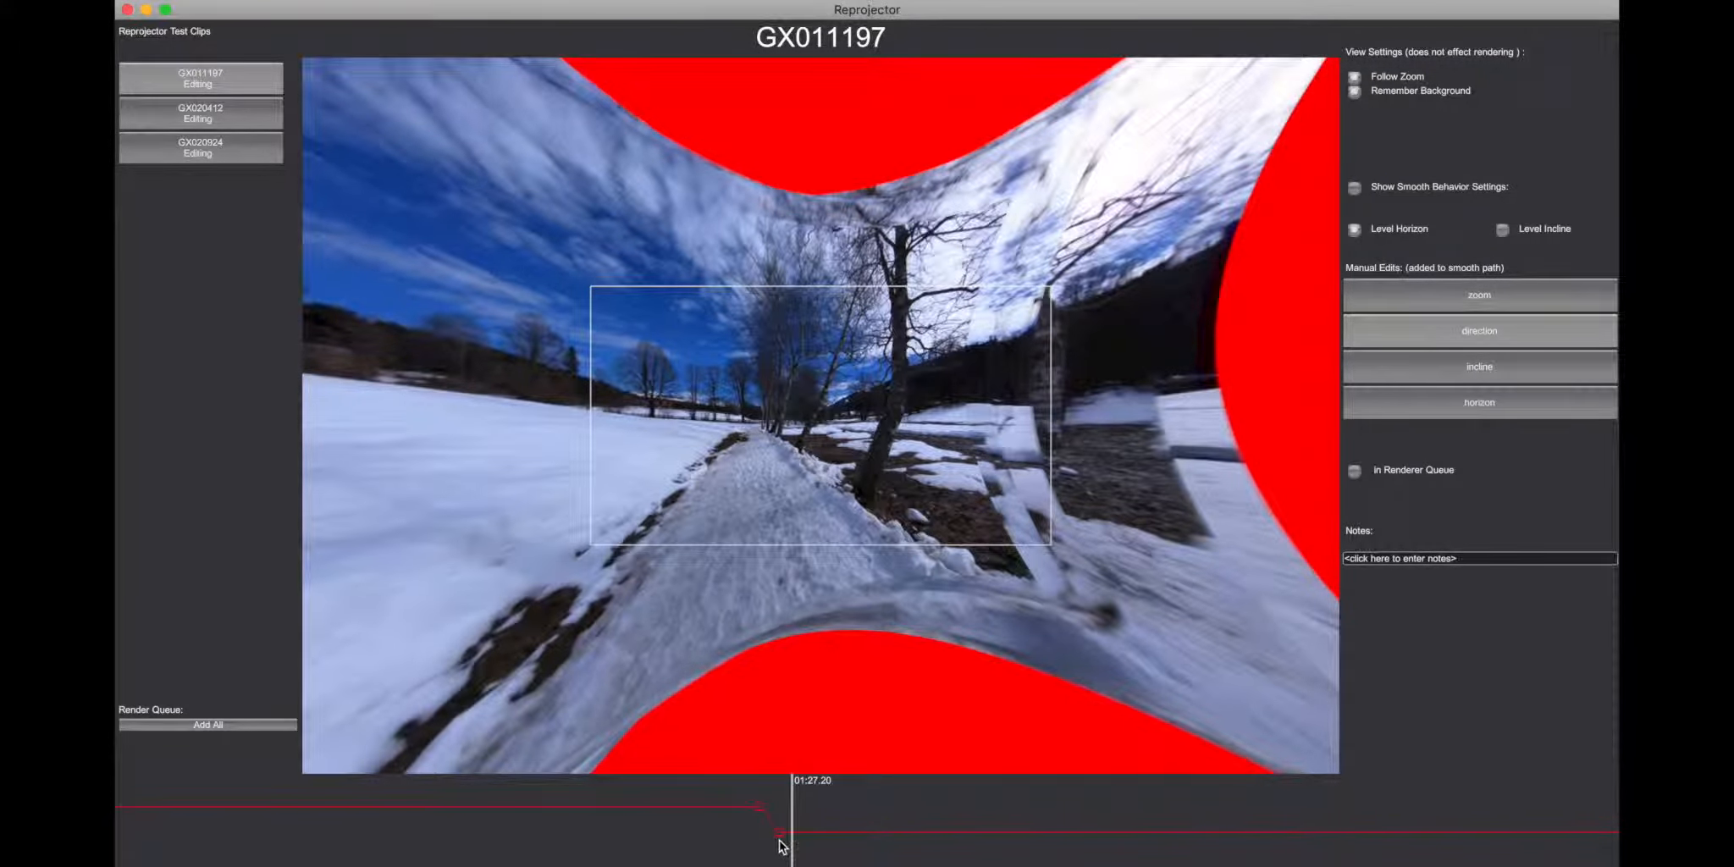
key("Delete")
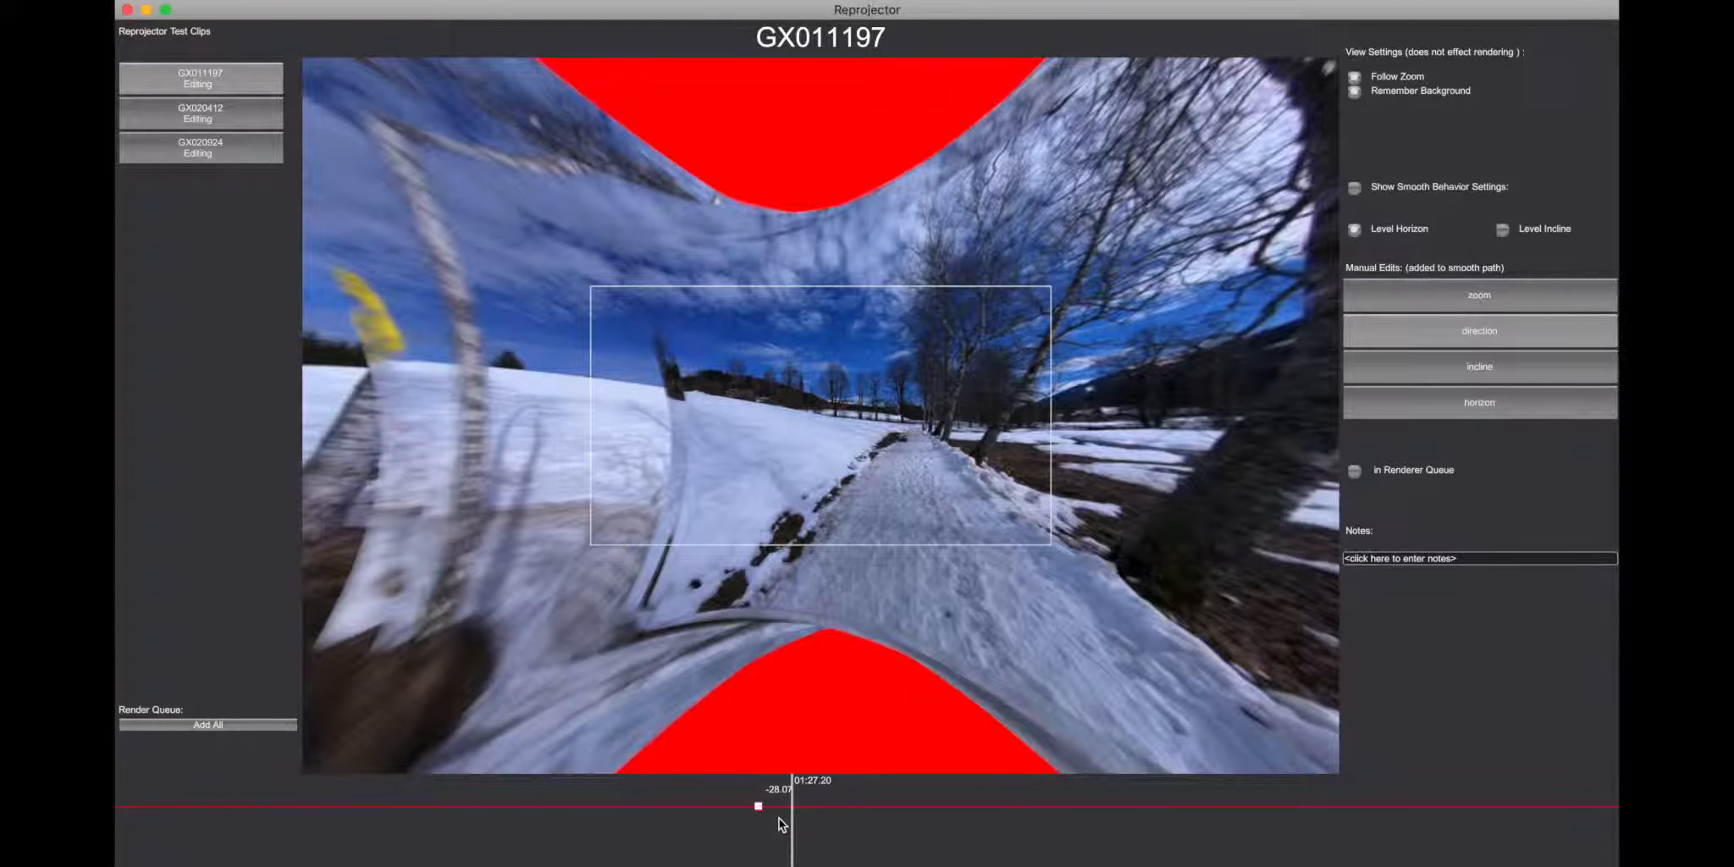
Step: Adjust the remaining direction keyframe's value to 1.56 while previewing the frame at 01:27.20
left_click_drag(758, 805, 787, 805)
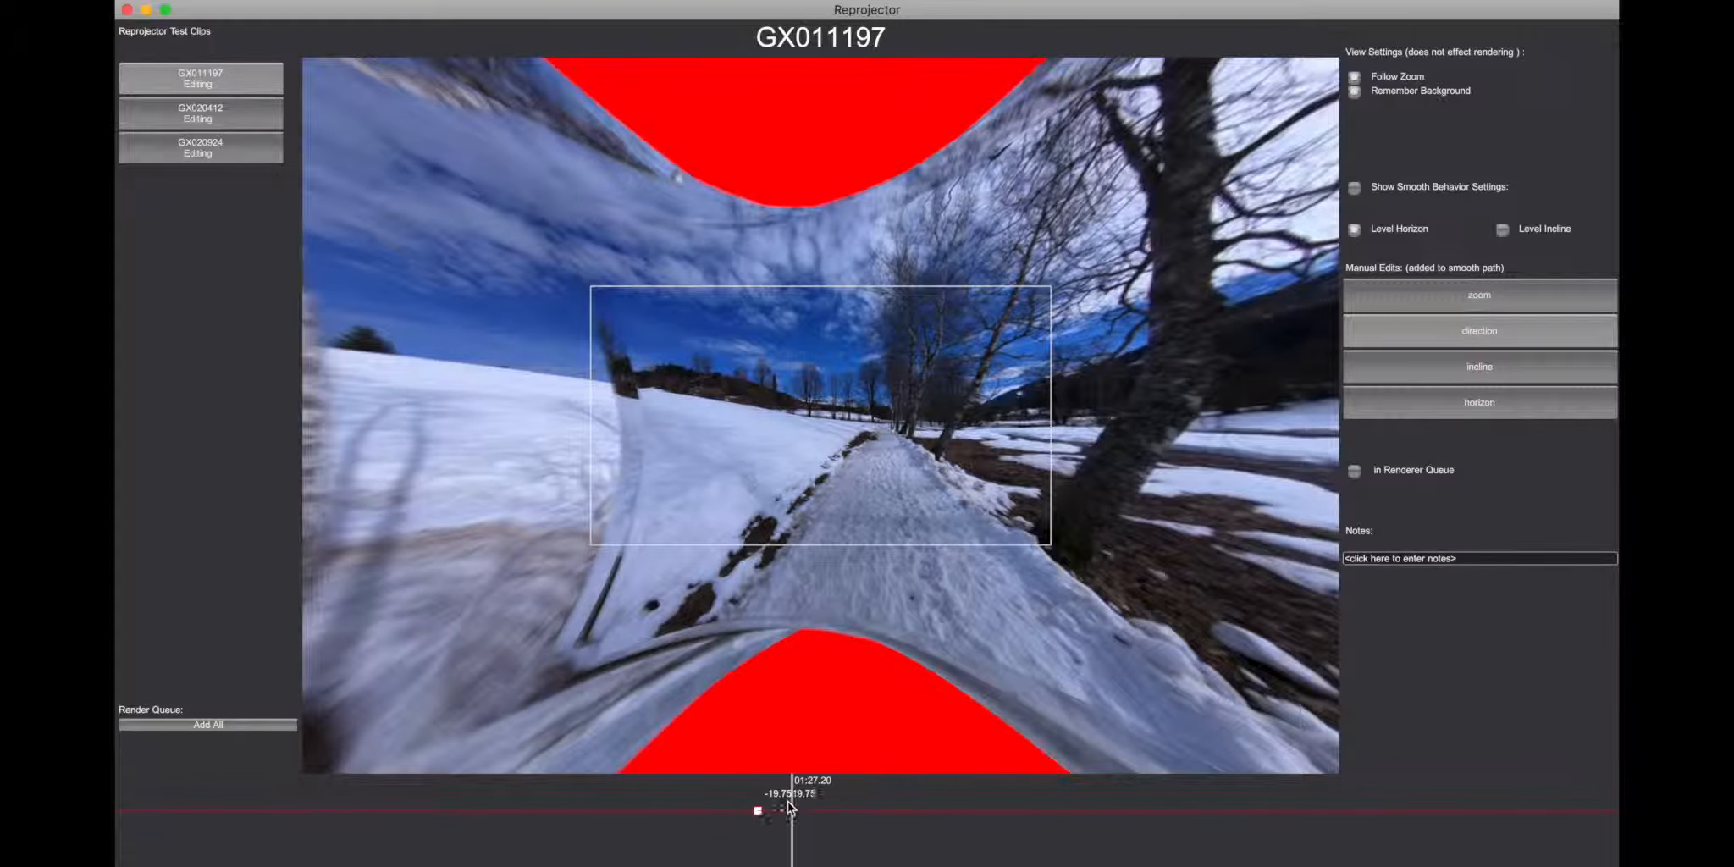
scroll(796, 805, "up", 8)
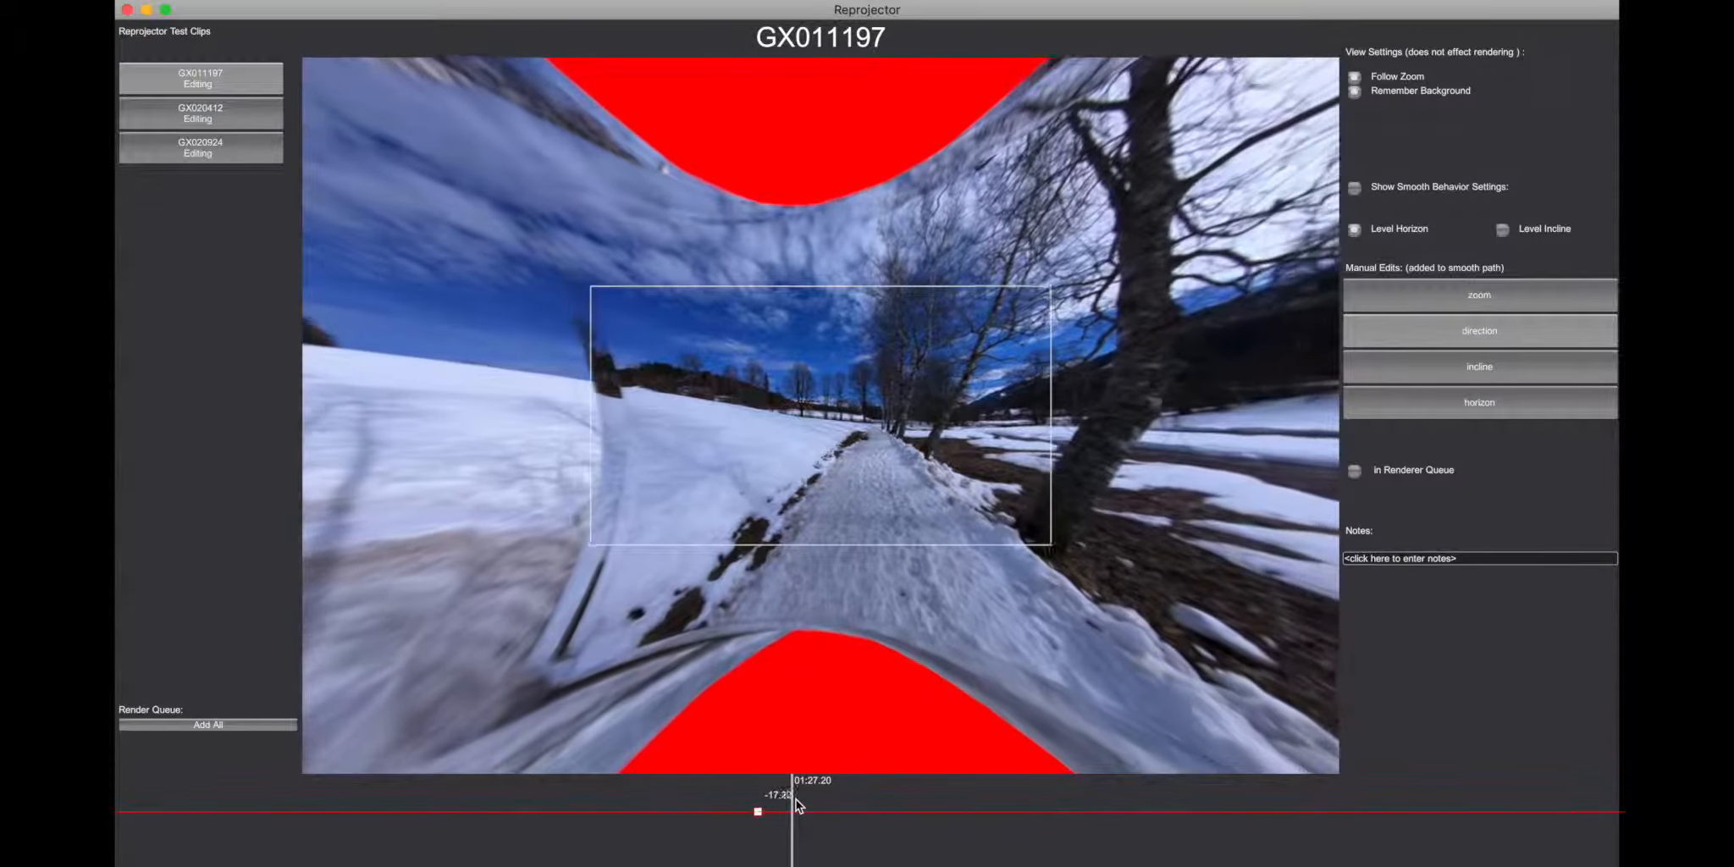
scroll(796, 805, "up", 15)
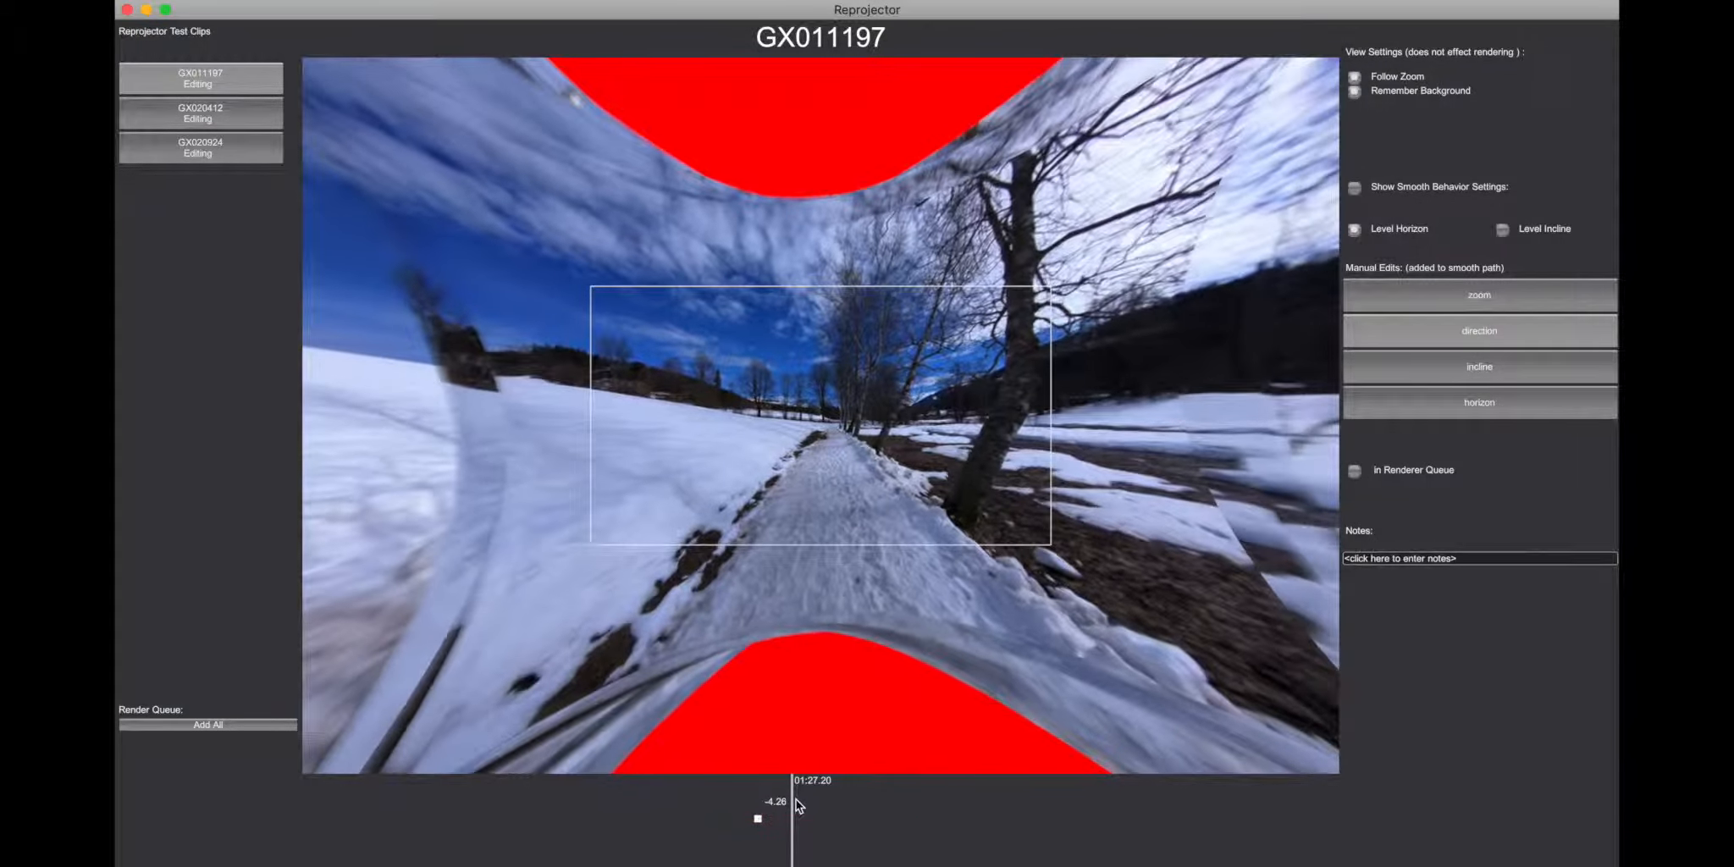
scroll(796, 806, "down", 6)
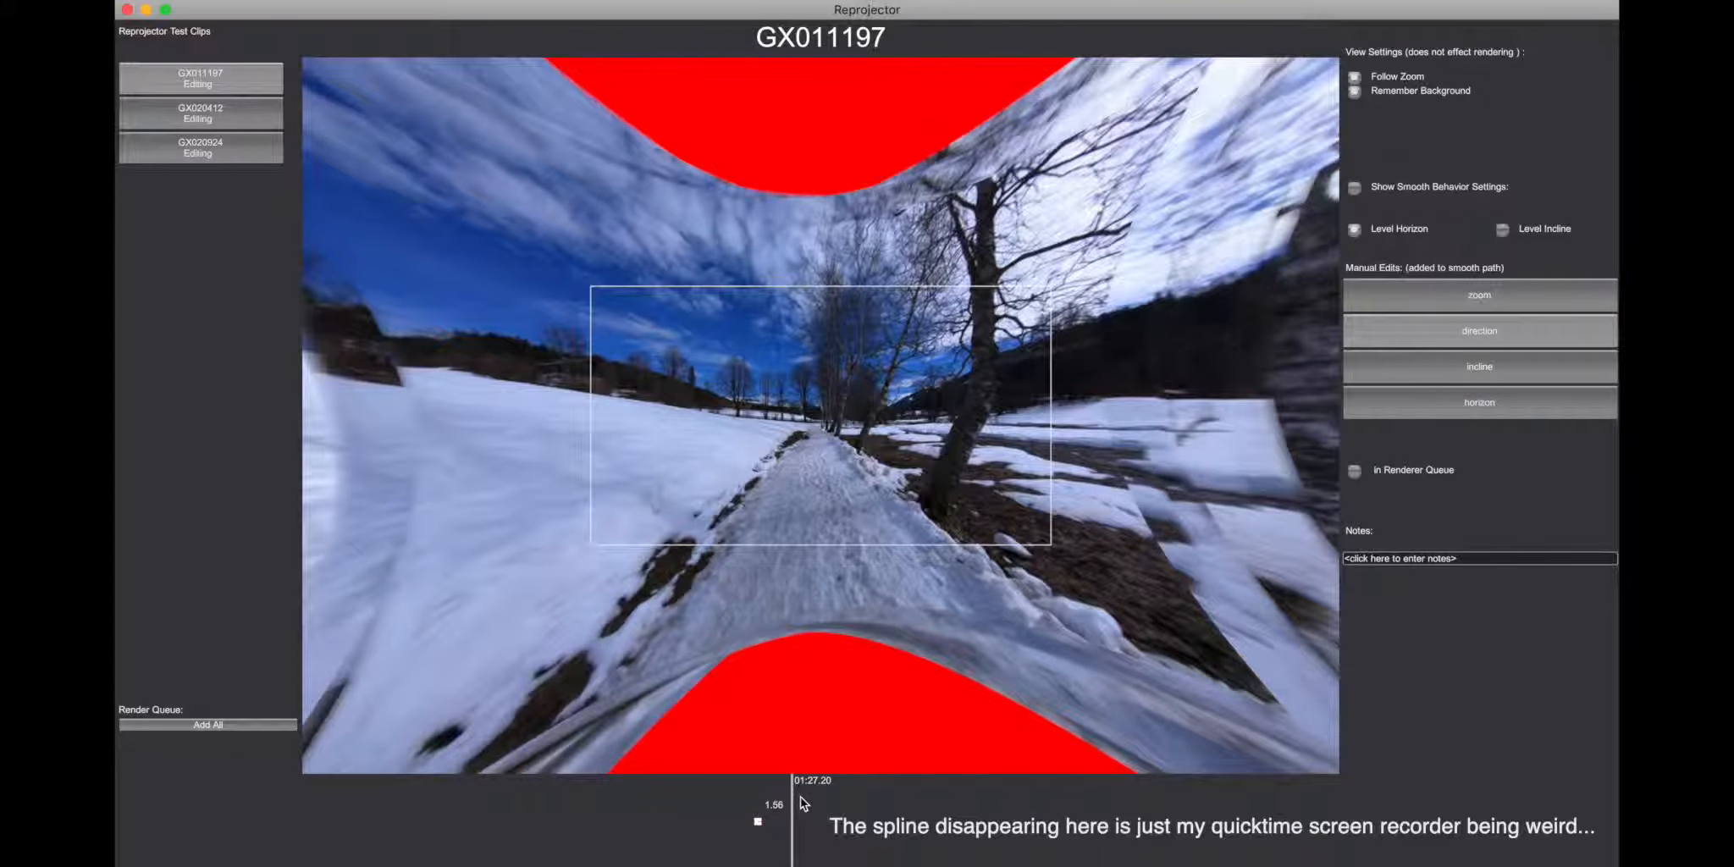
Step: Nudge the direction keyframe along the timeline to 01:24.751
key("Left")
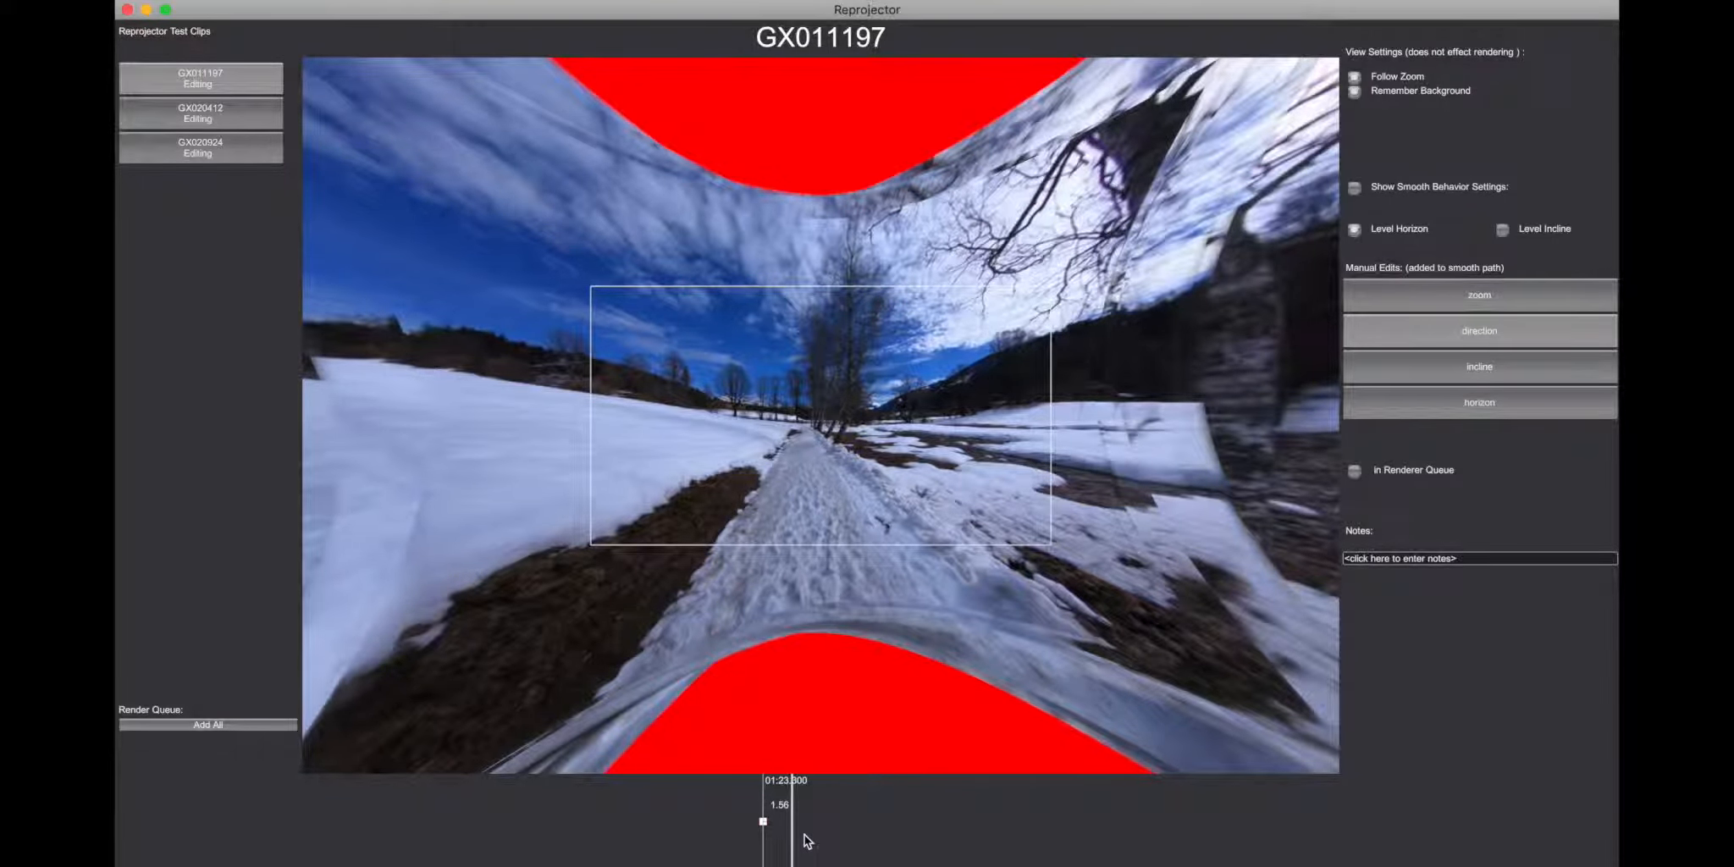
key("Left")
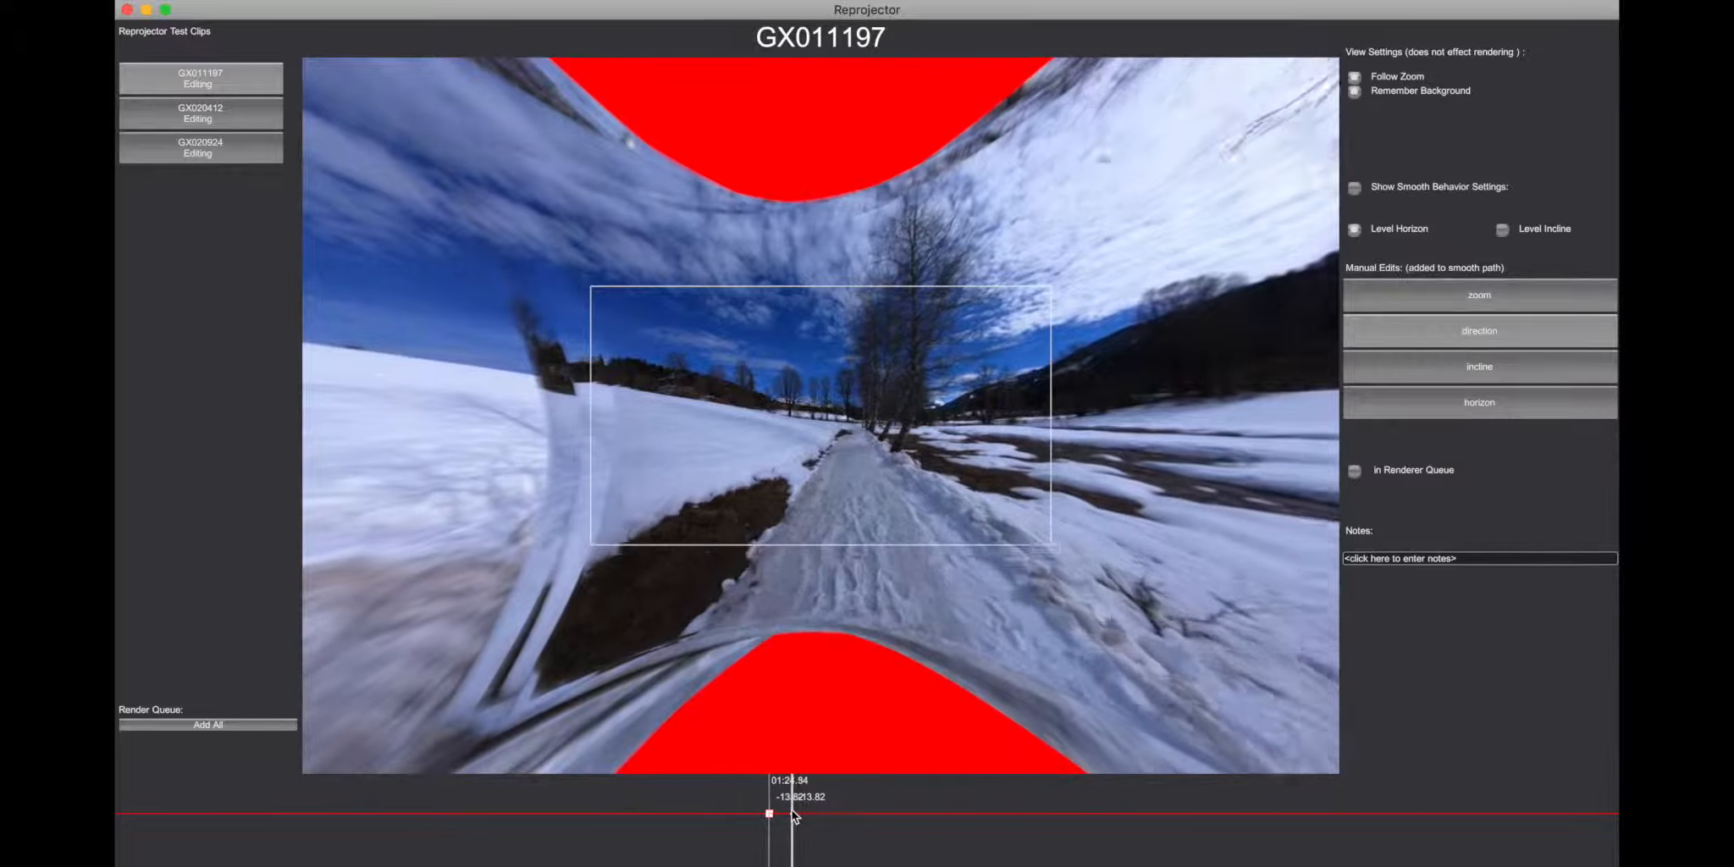
key("Left")
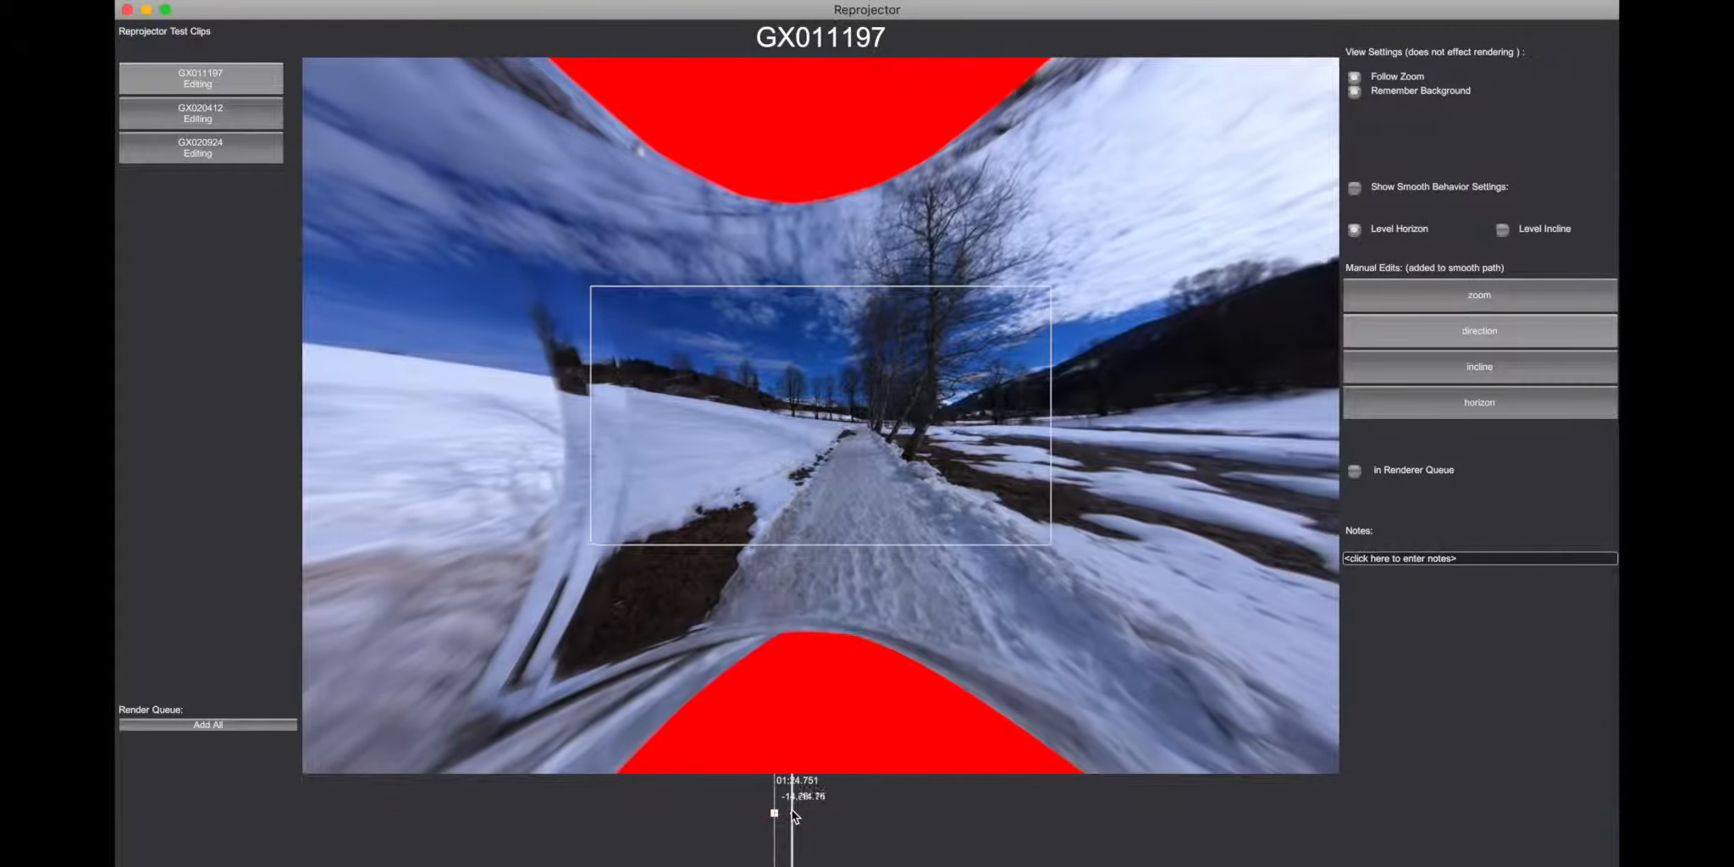
Step: Try several values on the direction keyframe at 01:24.751 and leave it at -14.26
scroll(794, 816, "down", 5)
scroll(795, 816, "up", 2)
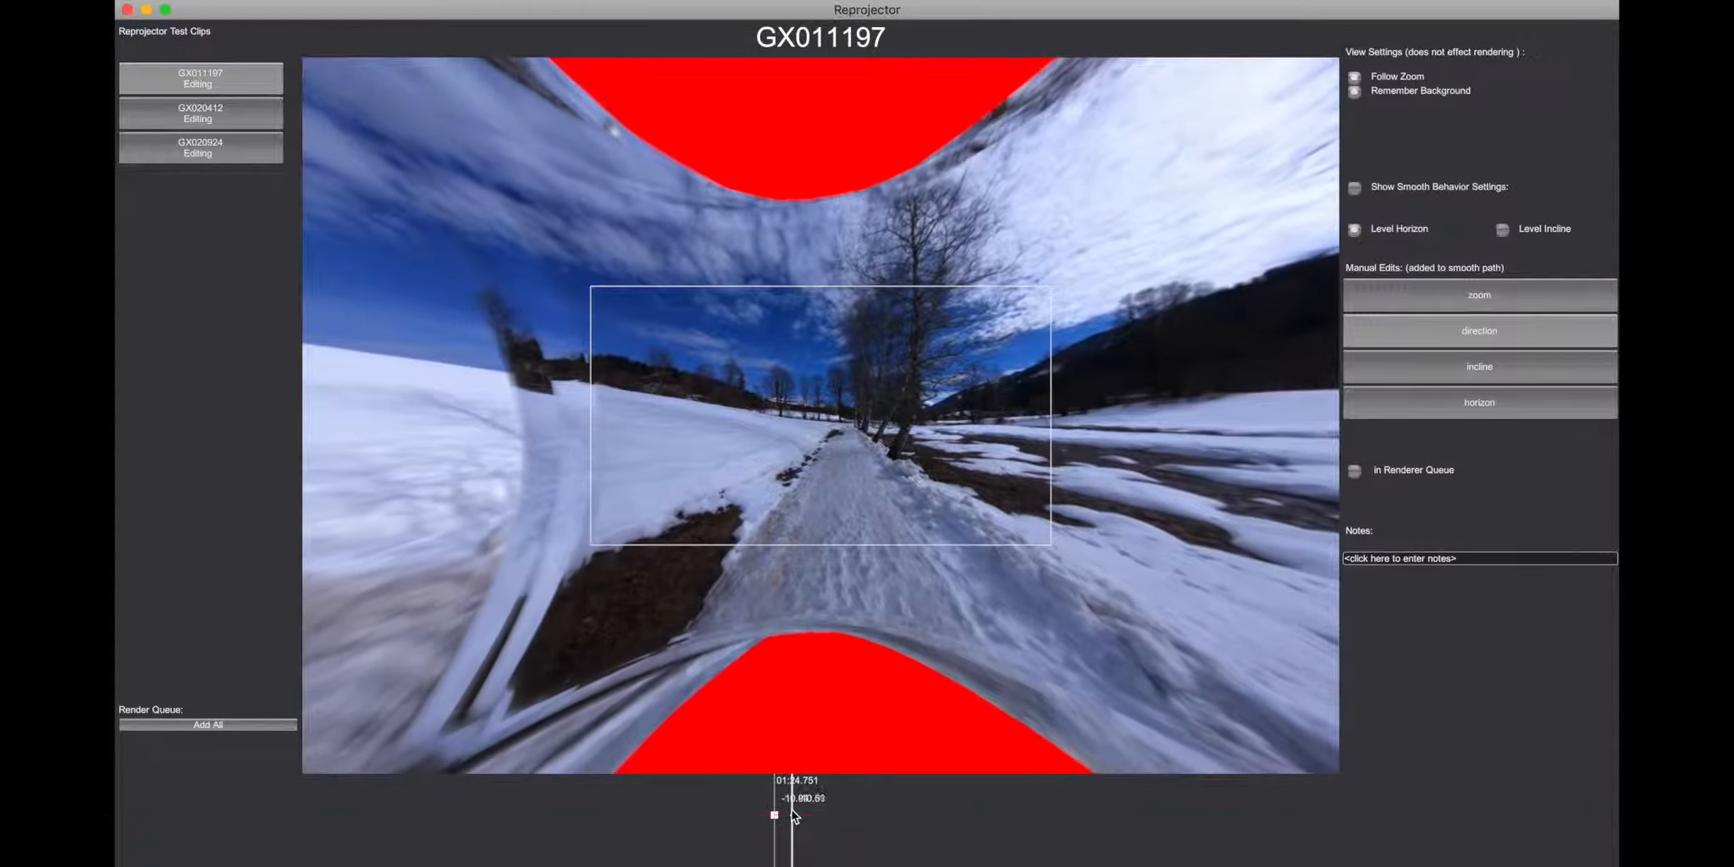
scroll(795, 816, "down", 3)
scroll(793, 814, "down", 3)
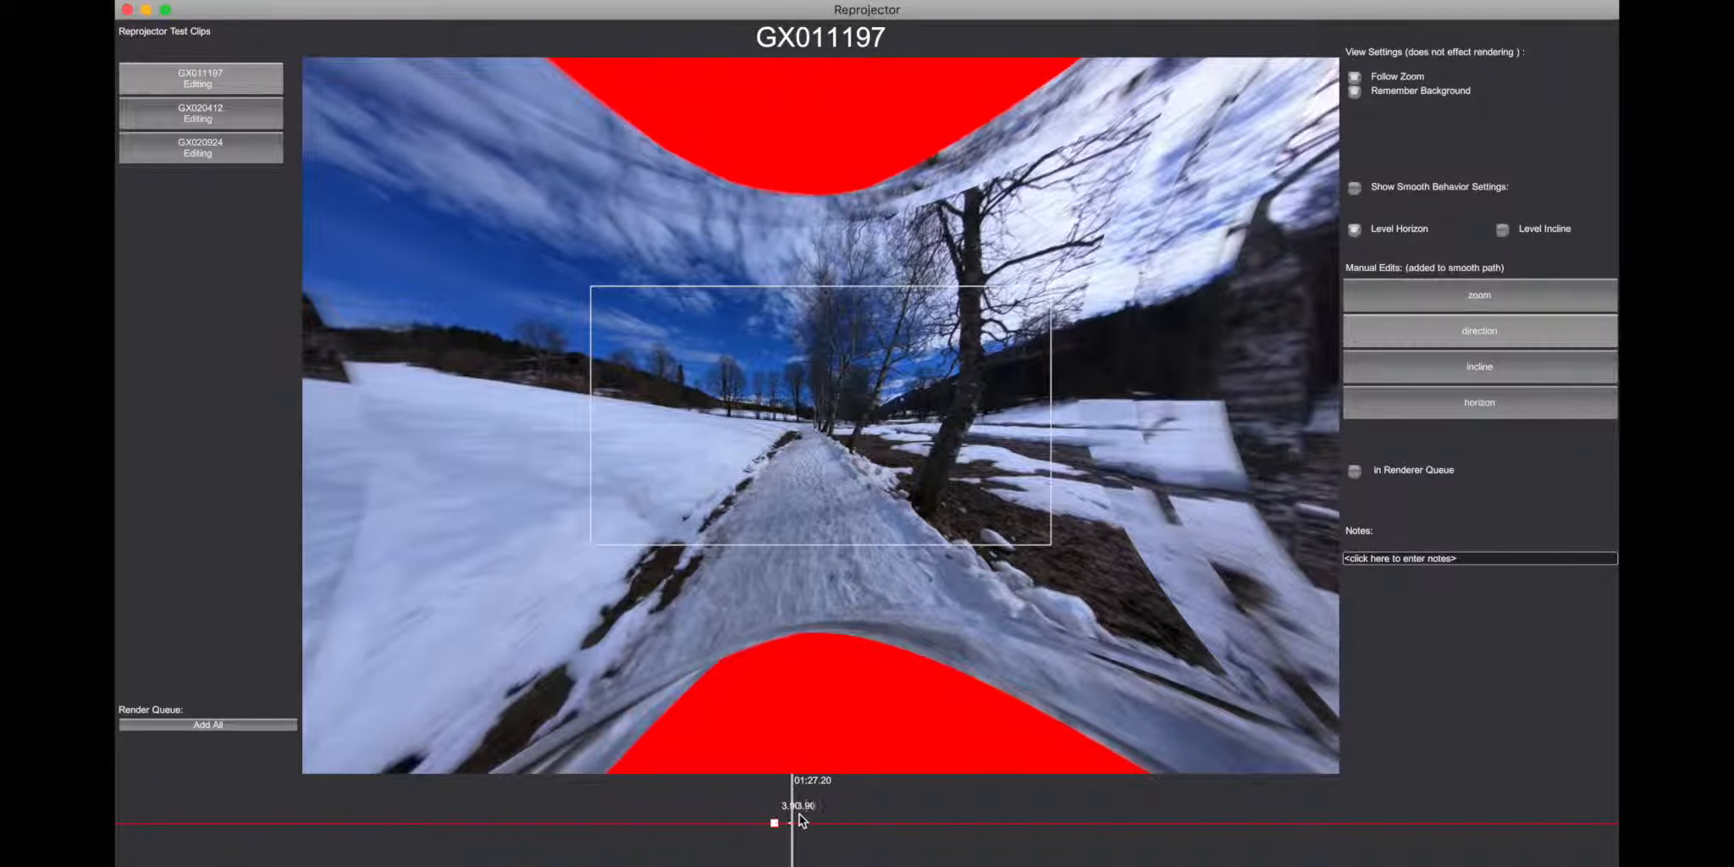
scroll(796, 813, "up", 6)
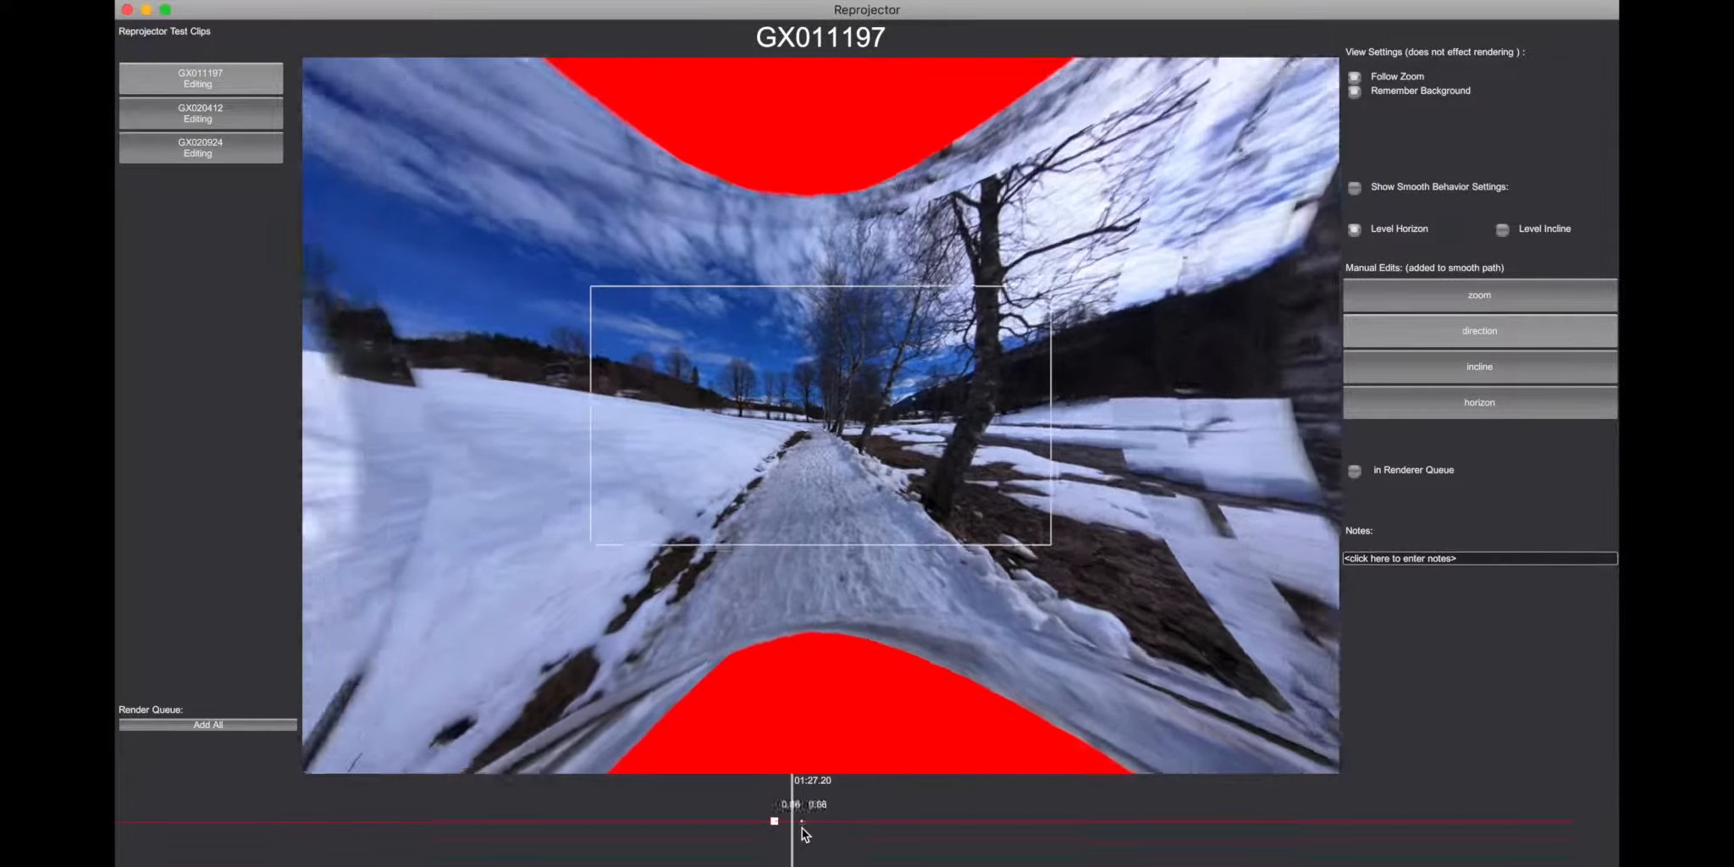
scroll(783, 818, "up", 1)
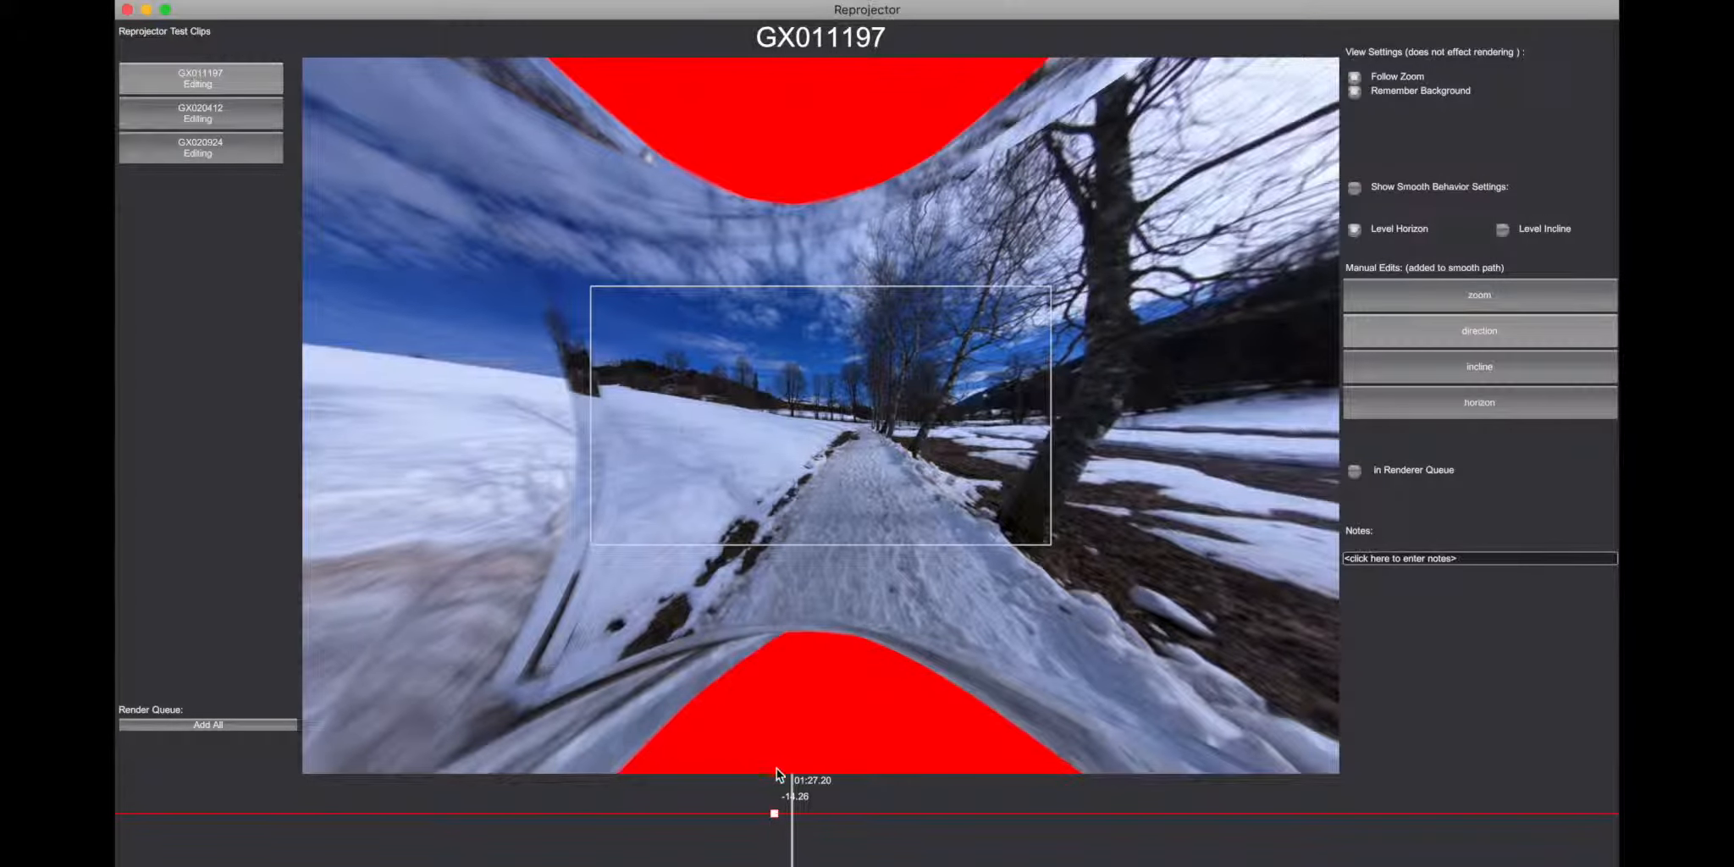
Step: Add direction keyframes at about 00:21, 00:35 and 00:52, and step back and forth through all four keyframes
left_click(702, 794)
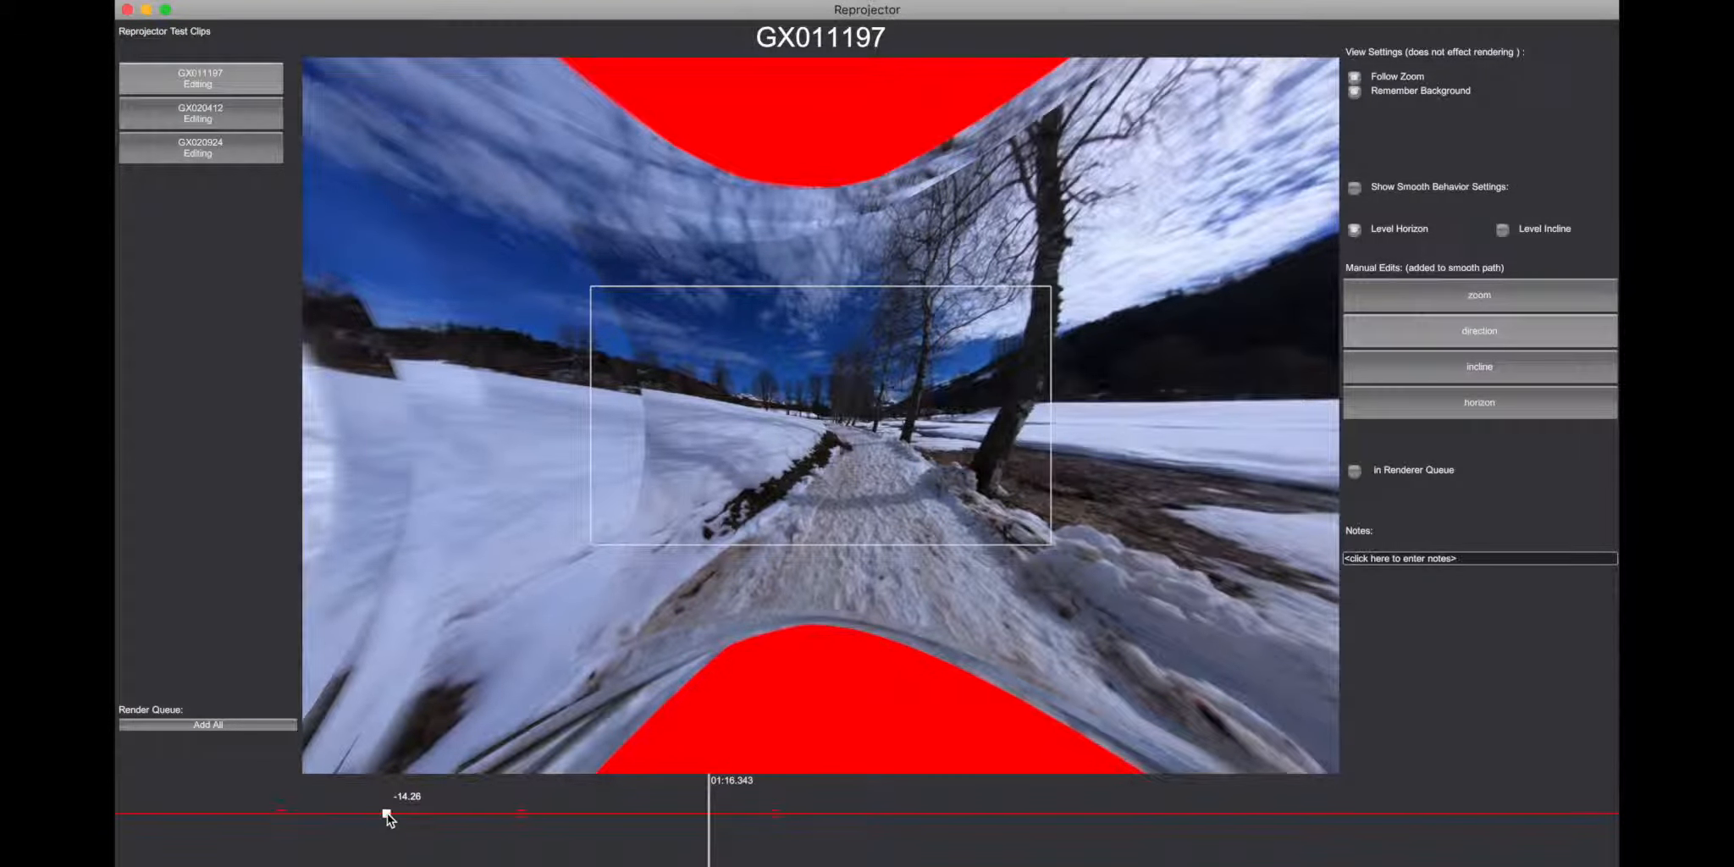
key("Left")
key("Right")
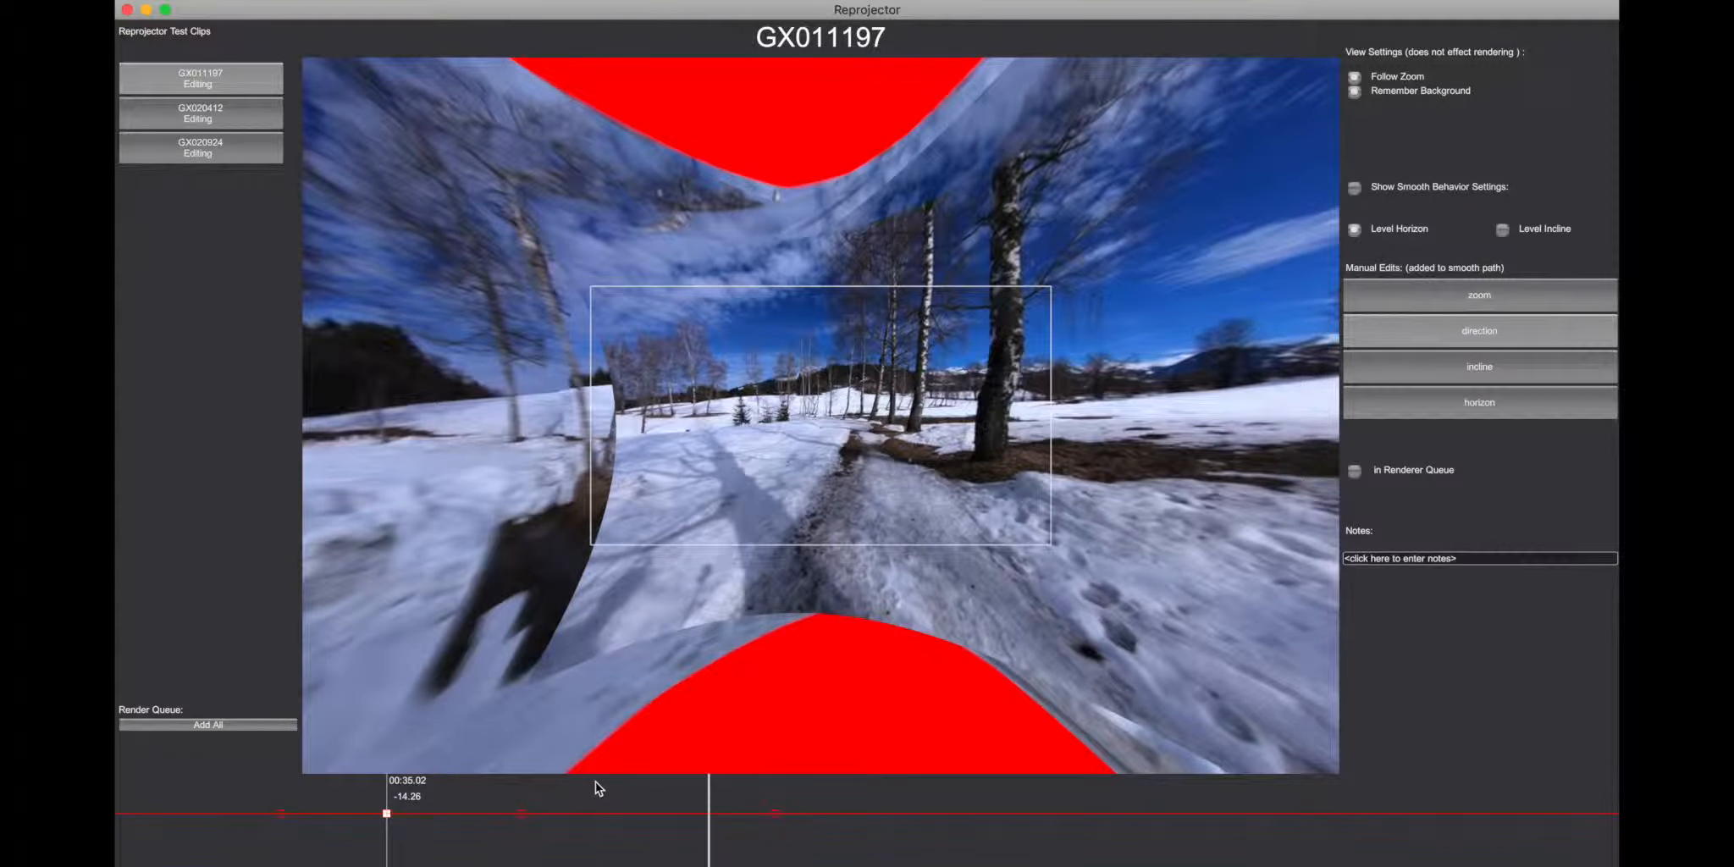
key("Right")
key("Right")
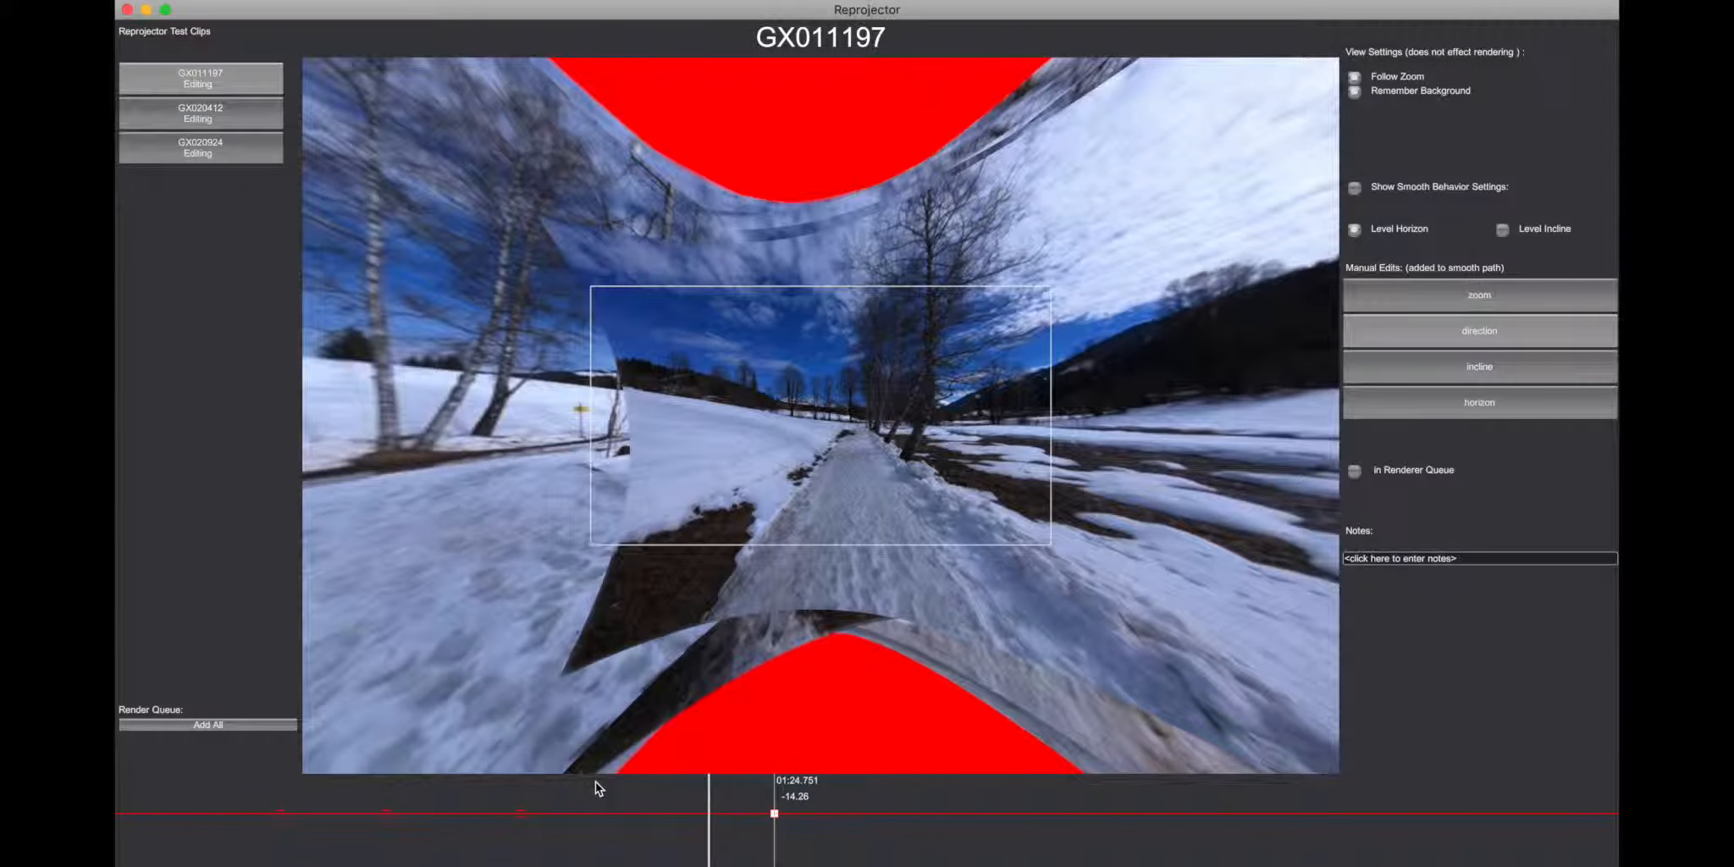
key("Left")
key("Left")
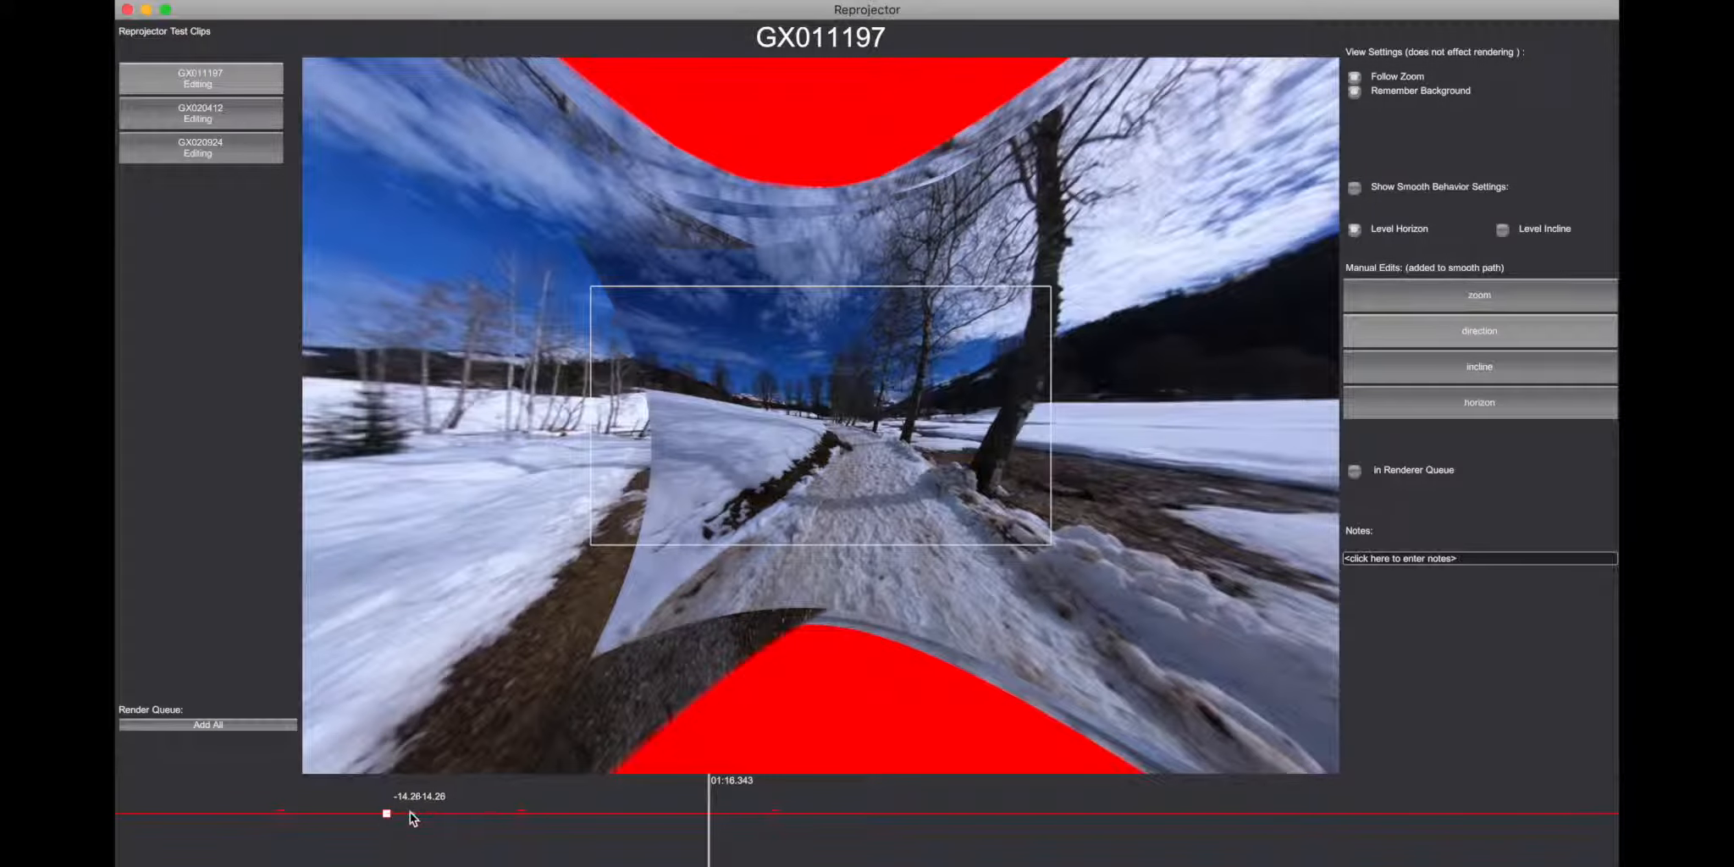
key("Left")
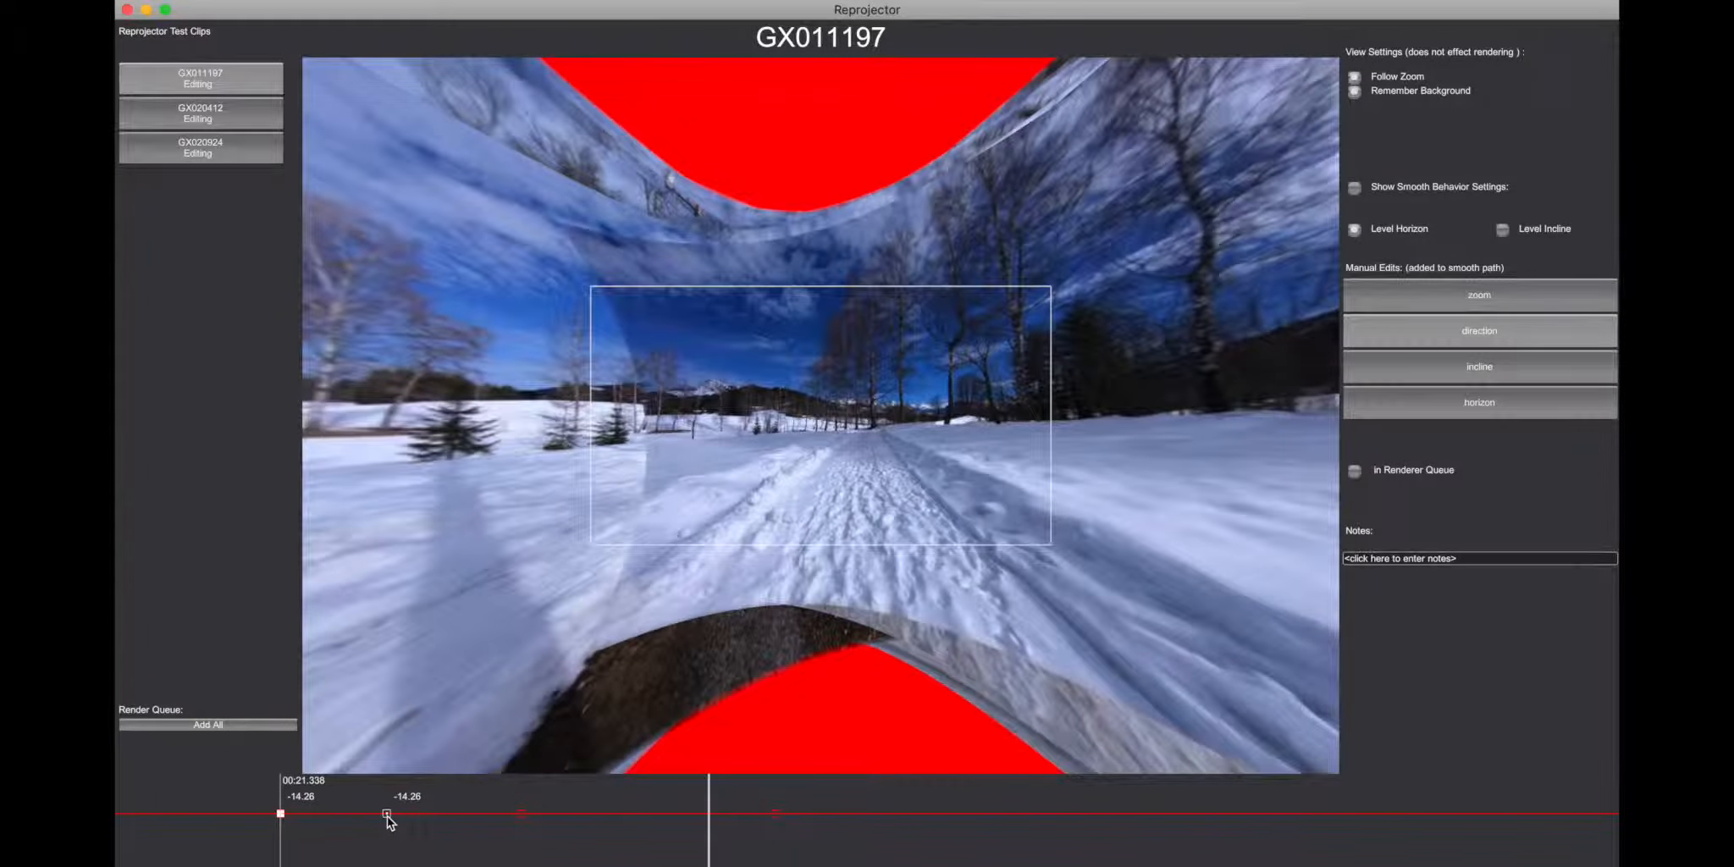
key("Right")
key("Right")
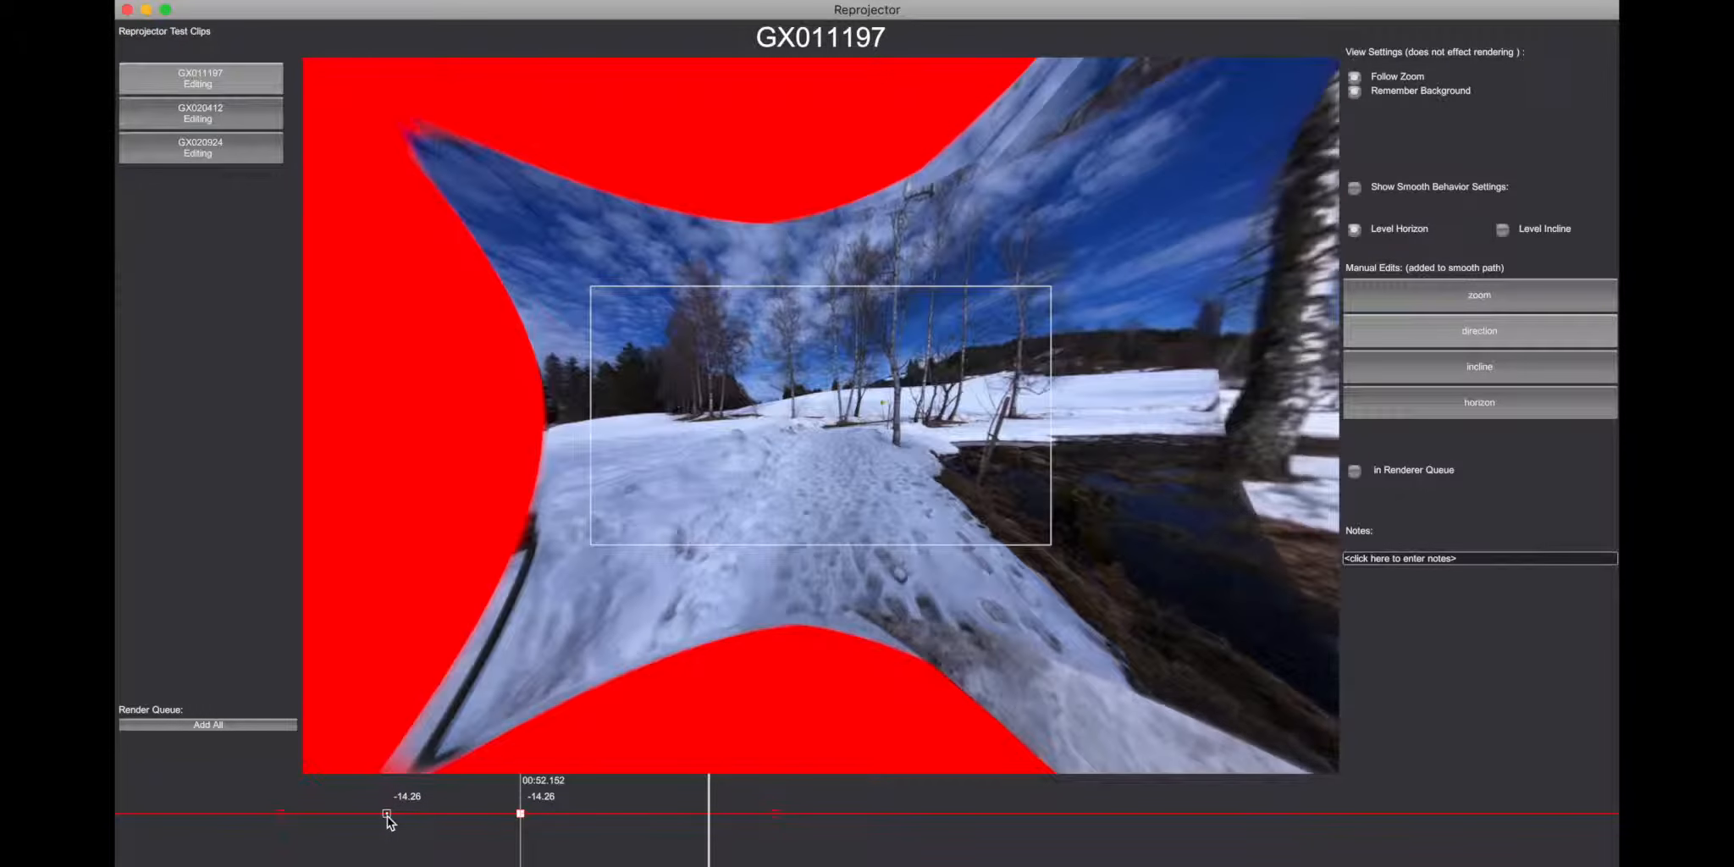
key("Right")
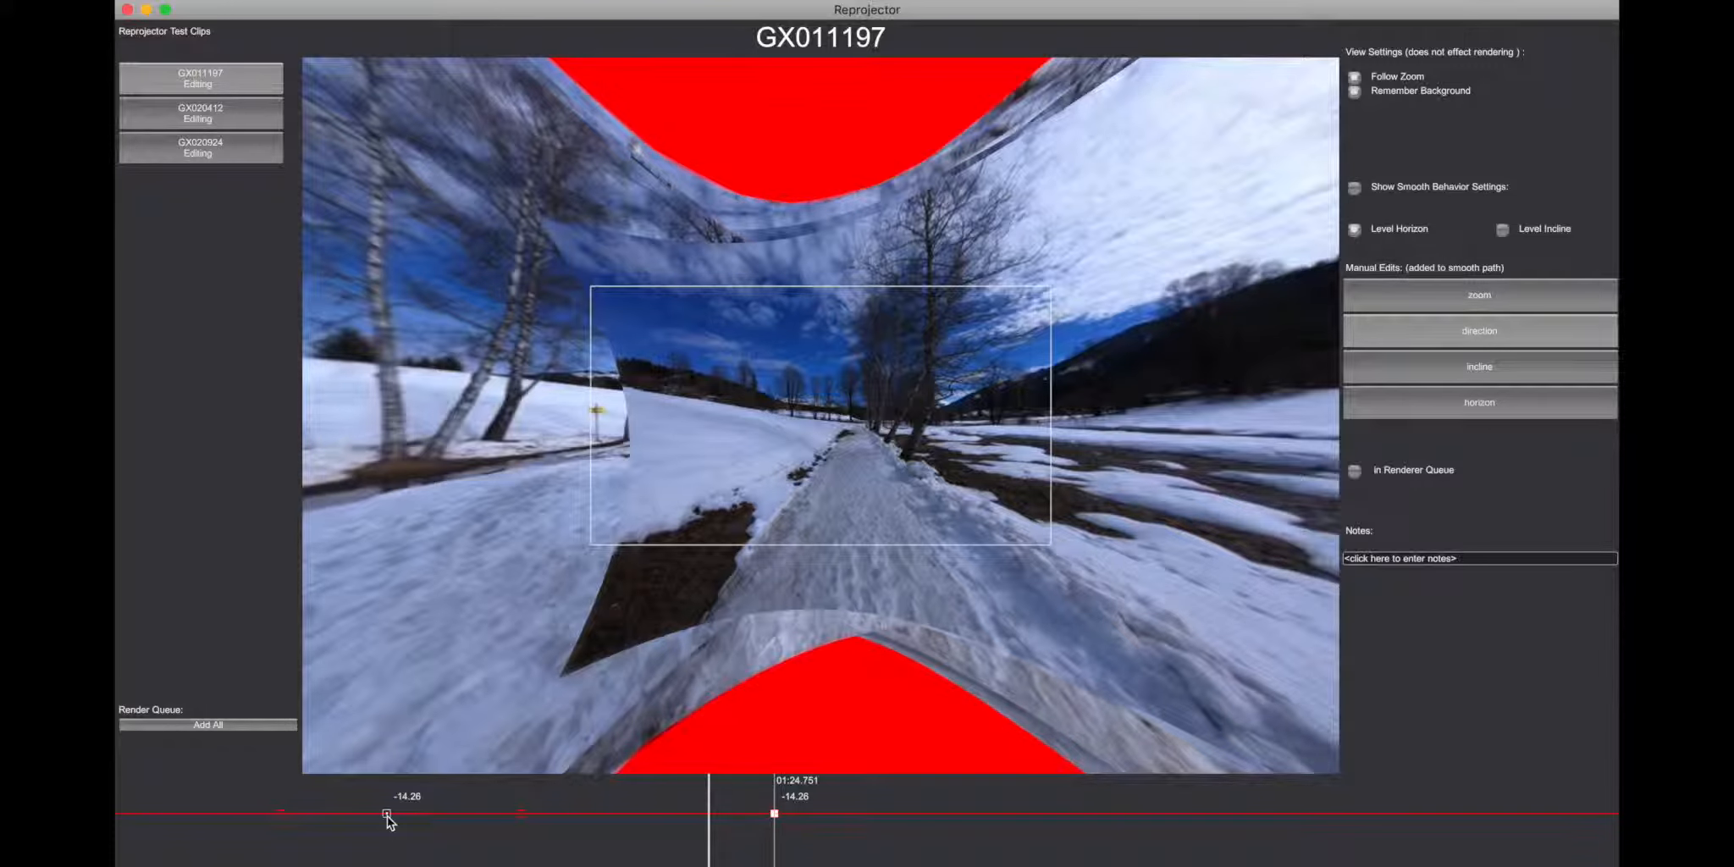
Step: Delete all the direction keyframes from the timeline and check the clip at 00:34.151 and 01:13.123
key("Left")
key("Left")
key("Left")
key("Delete")
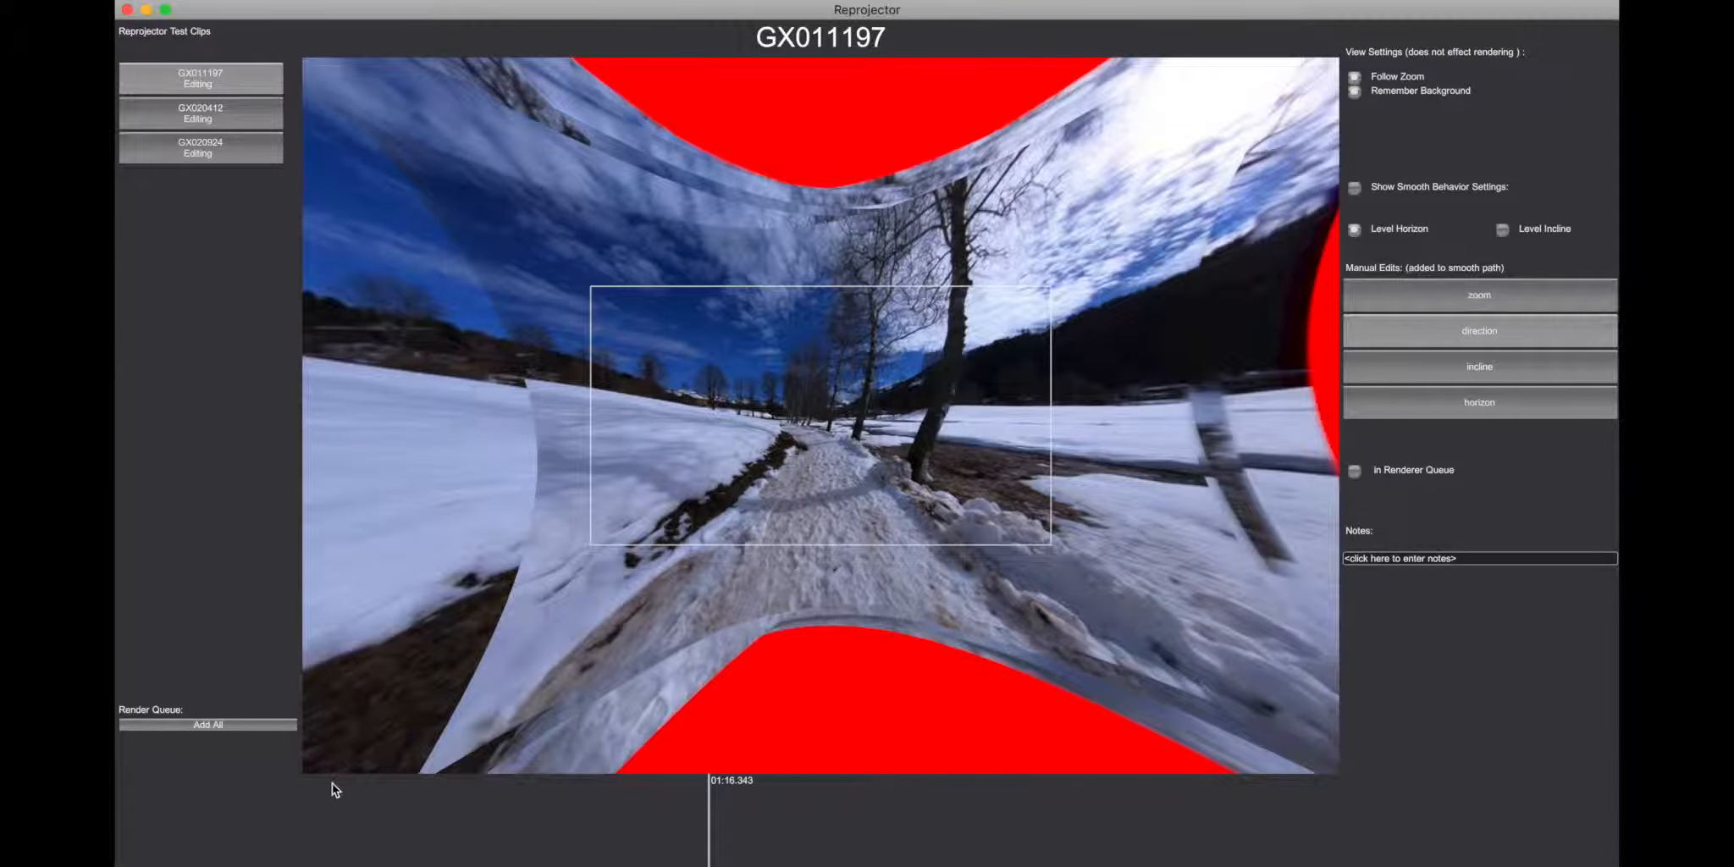
left_click(381, 800)
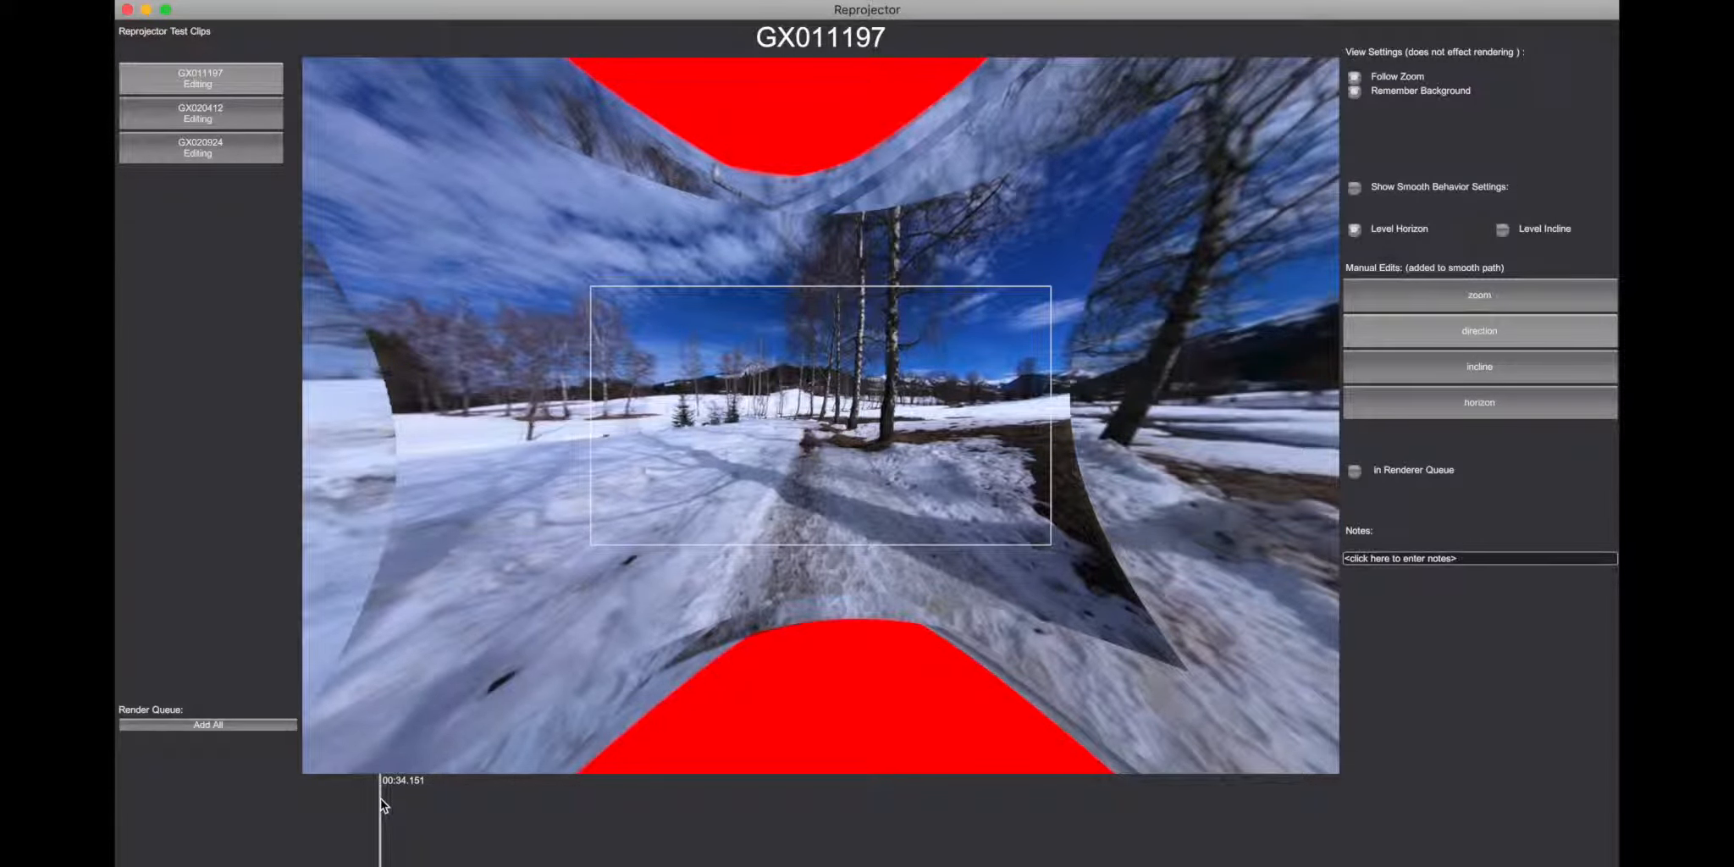
left_click(685, 791)
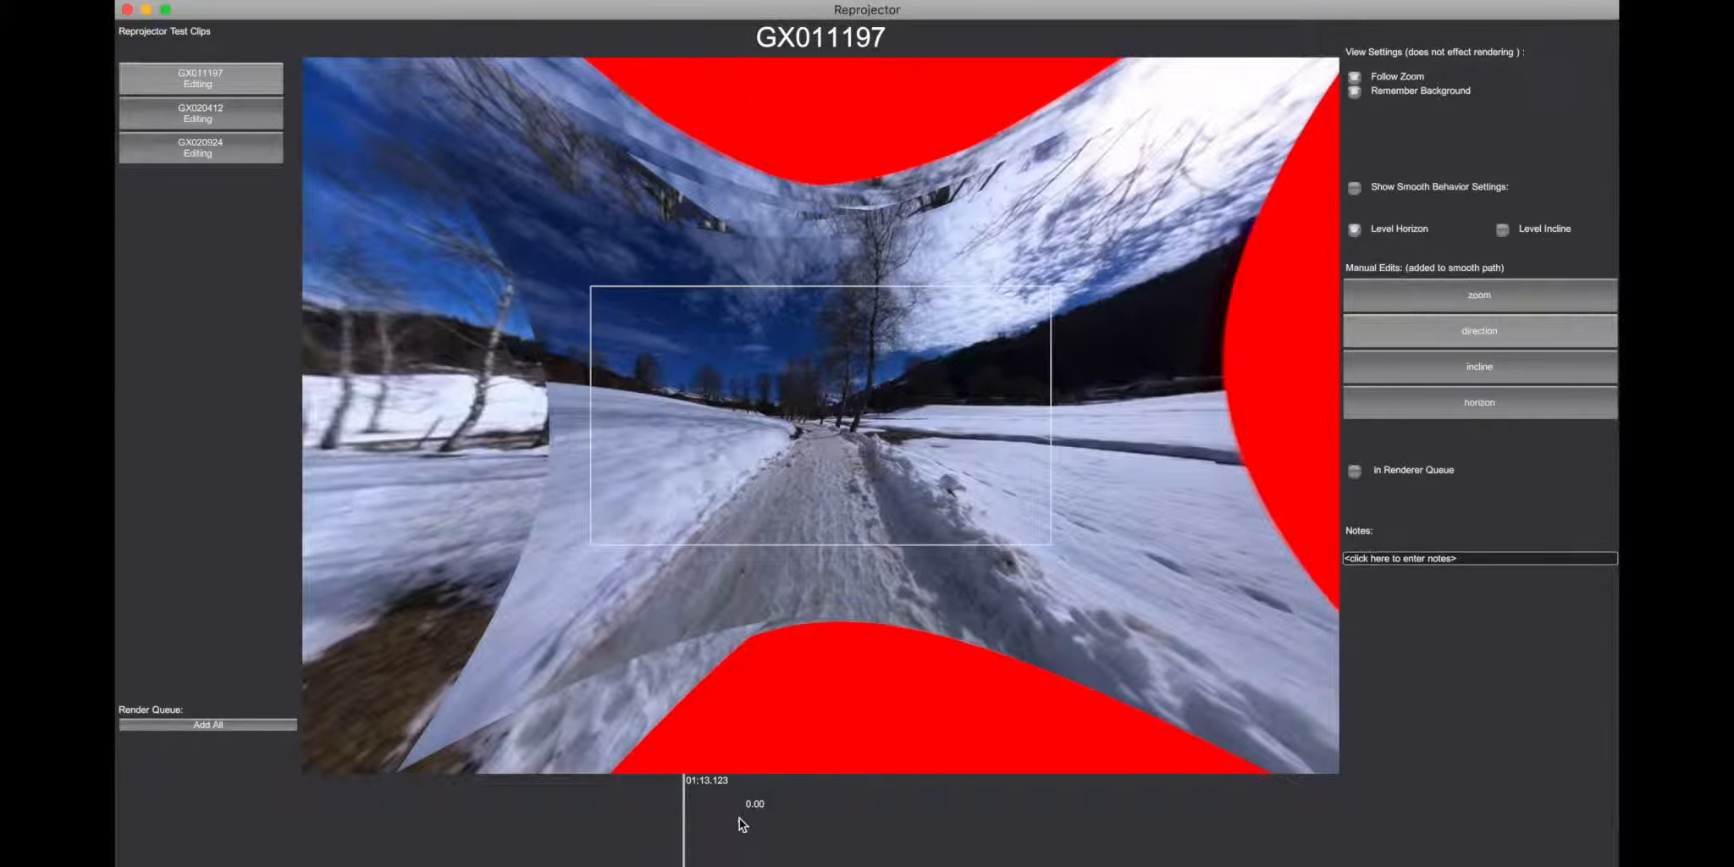
Step: Try a direction keyframe shortly after 01:13 with values such as -11.70 and 3.17, and delete it
mouse_move(741, 818)
left_mouse_down()
mouse_move(738, 795)
mouse_move(733, 817)
left_mouse_up()
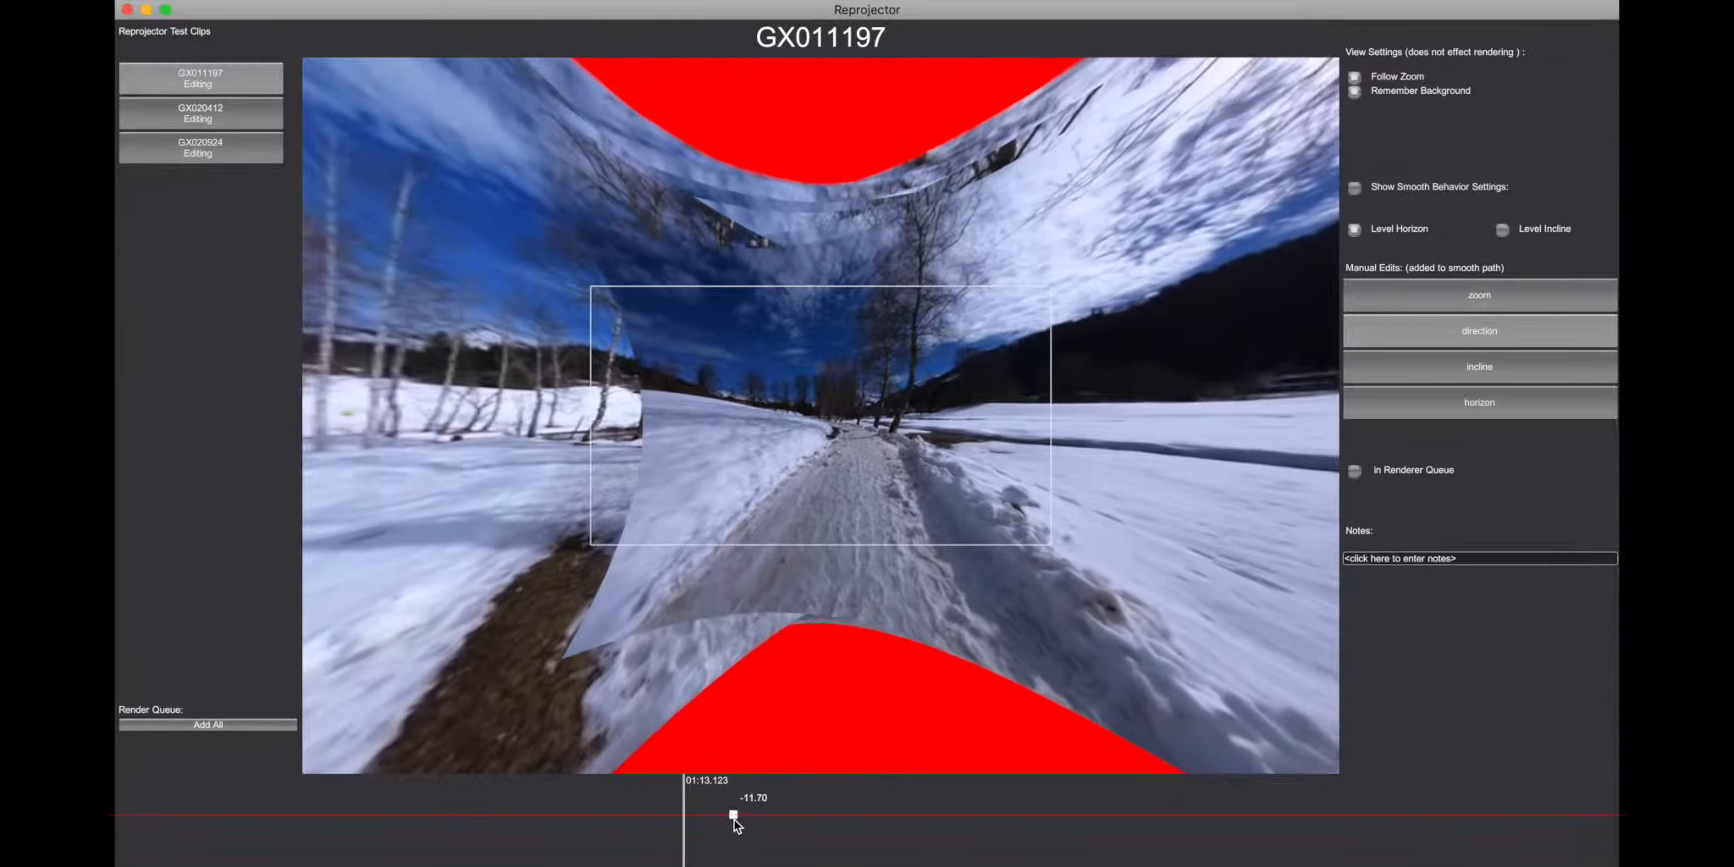
left_click_drag(732, 822, 731, 826)
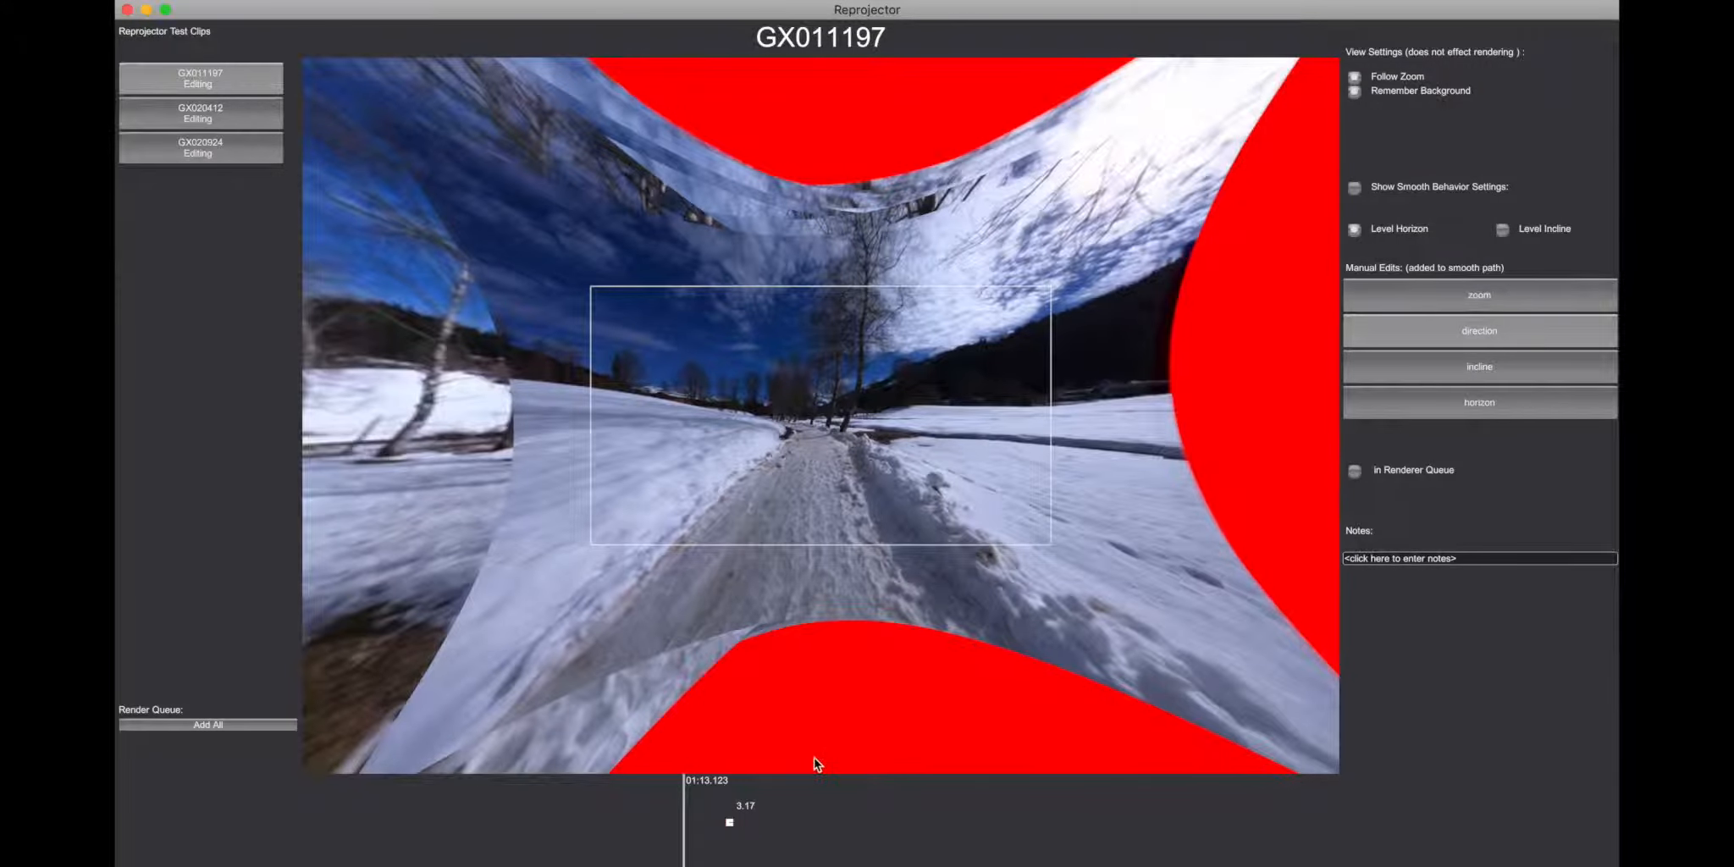
key("Delete")
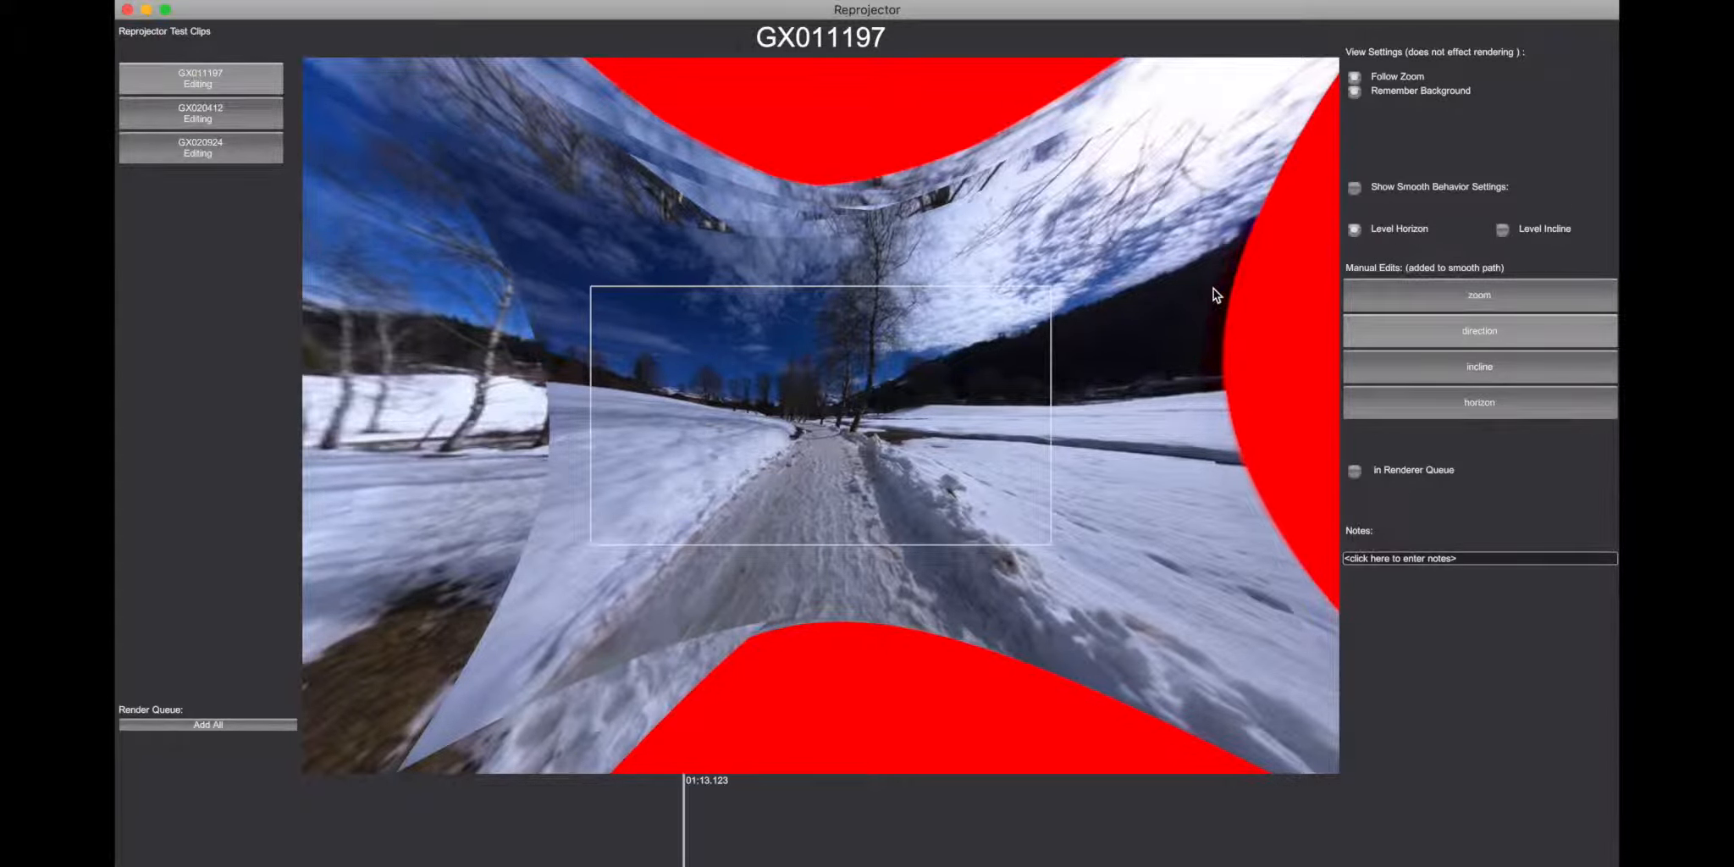
Step: Play the GX011197 clip onward from 01:13.123 and show the smooth behavior settings
key("space")
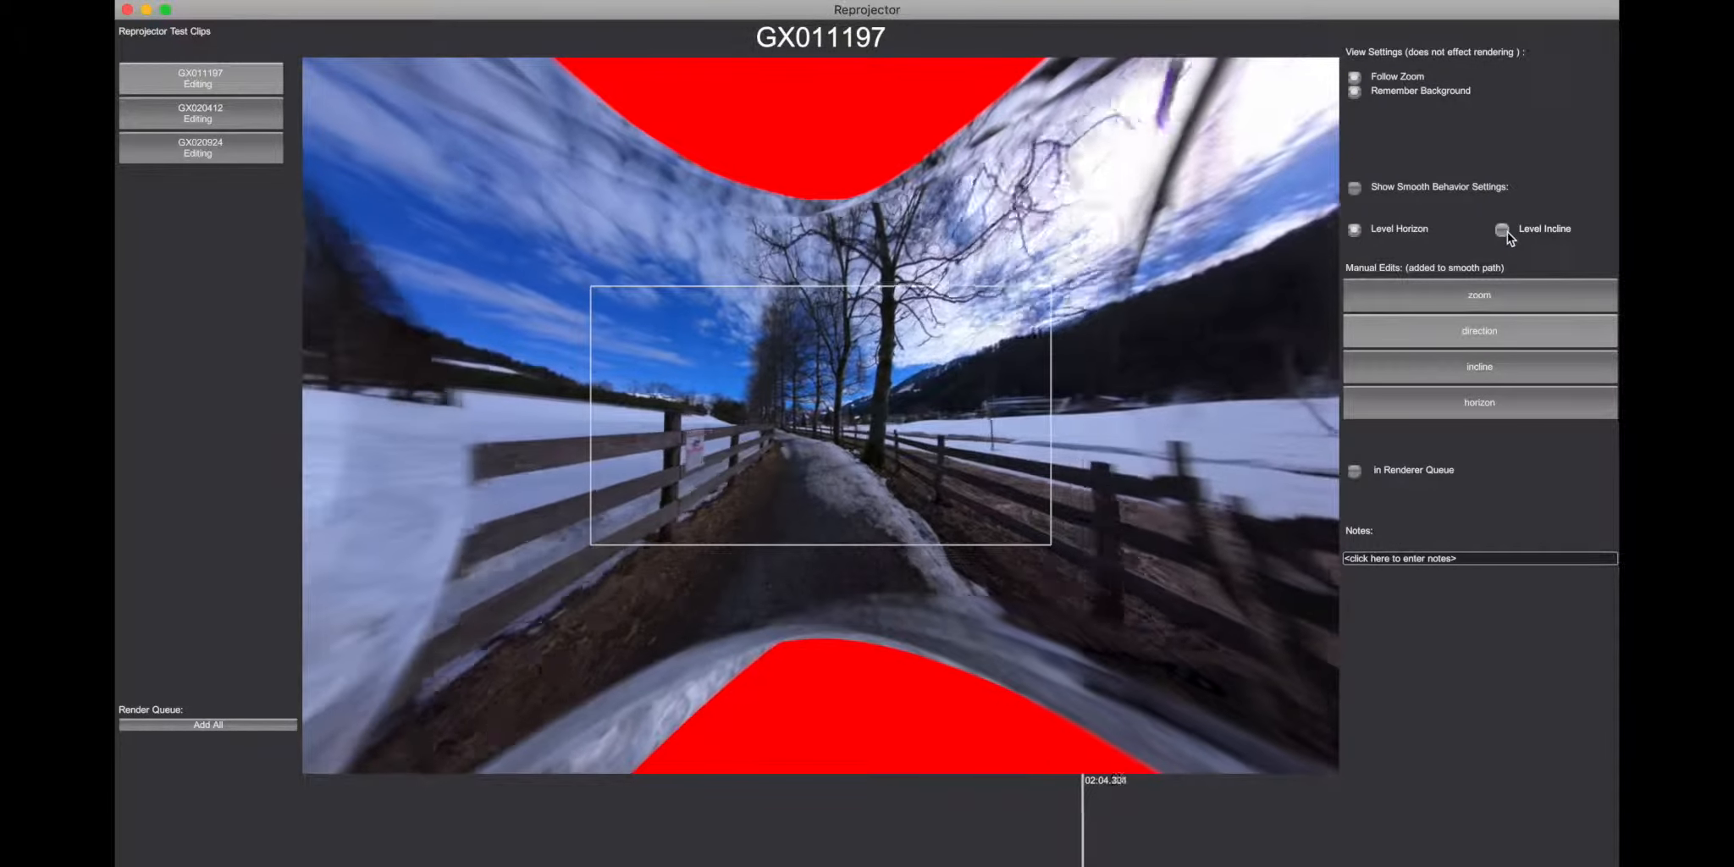
left_click(1504, 232)
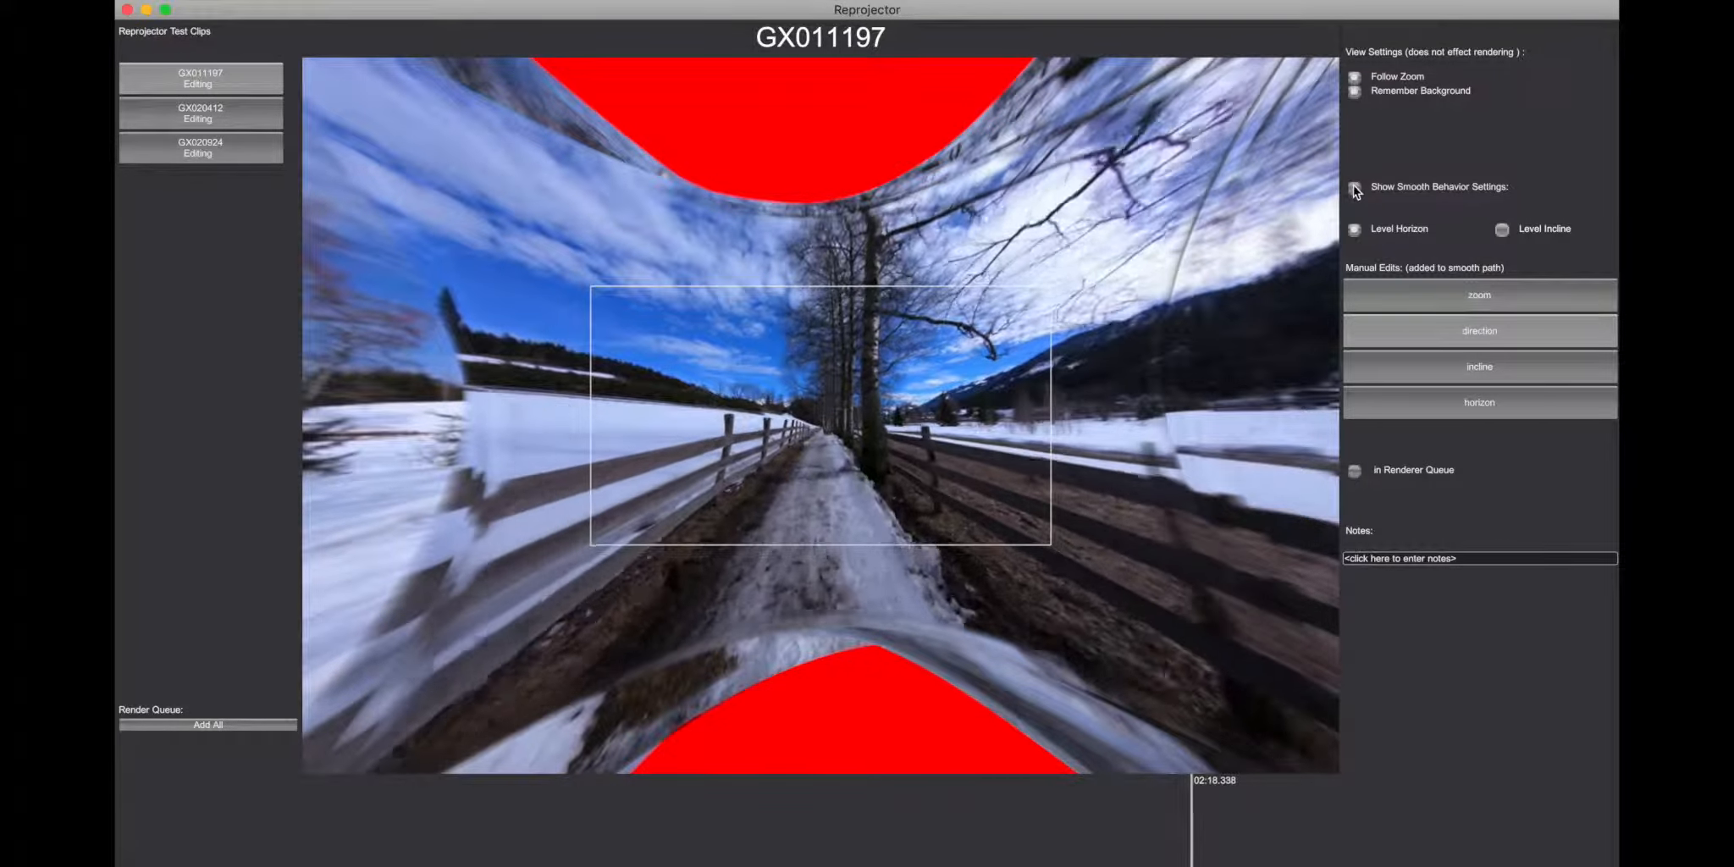
left_click(1355, 188)
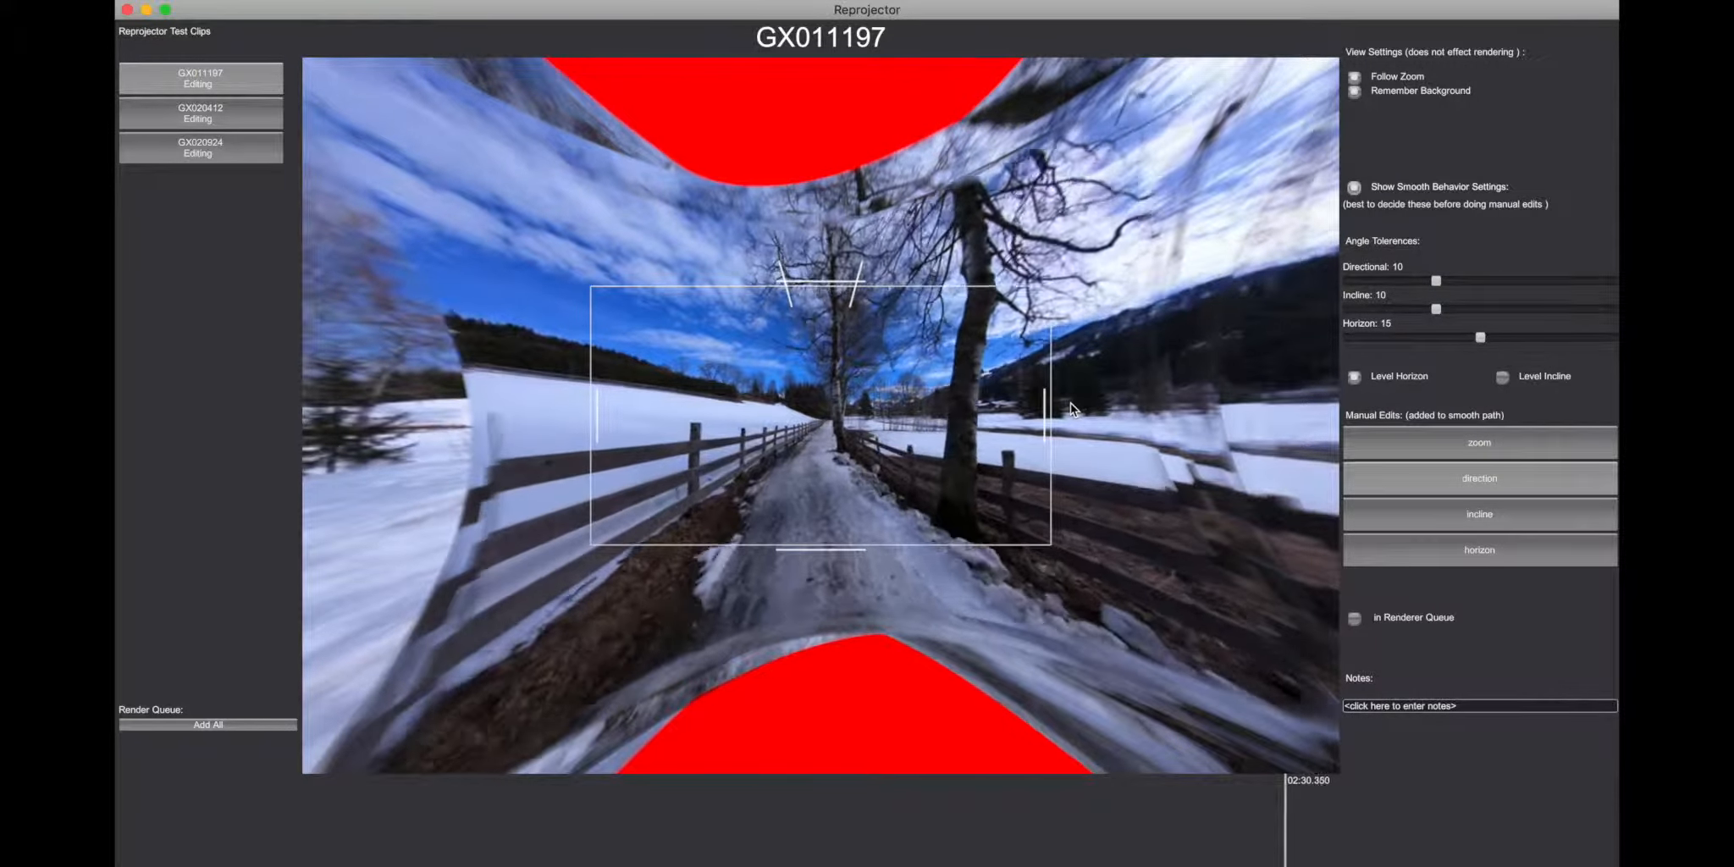
left_click(1354, 189)
left_click(1355, 189)
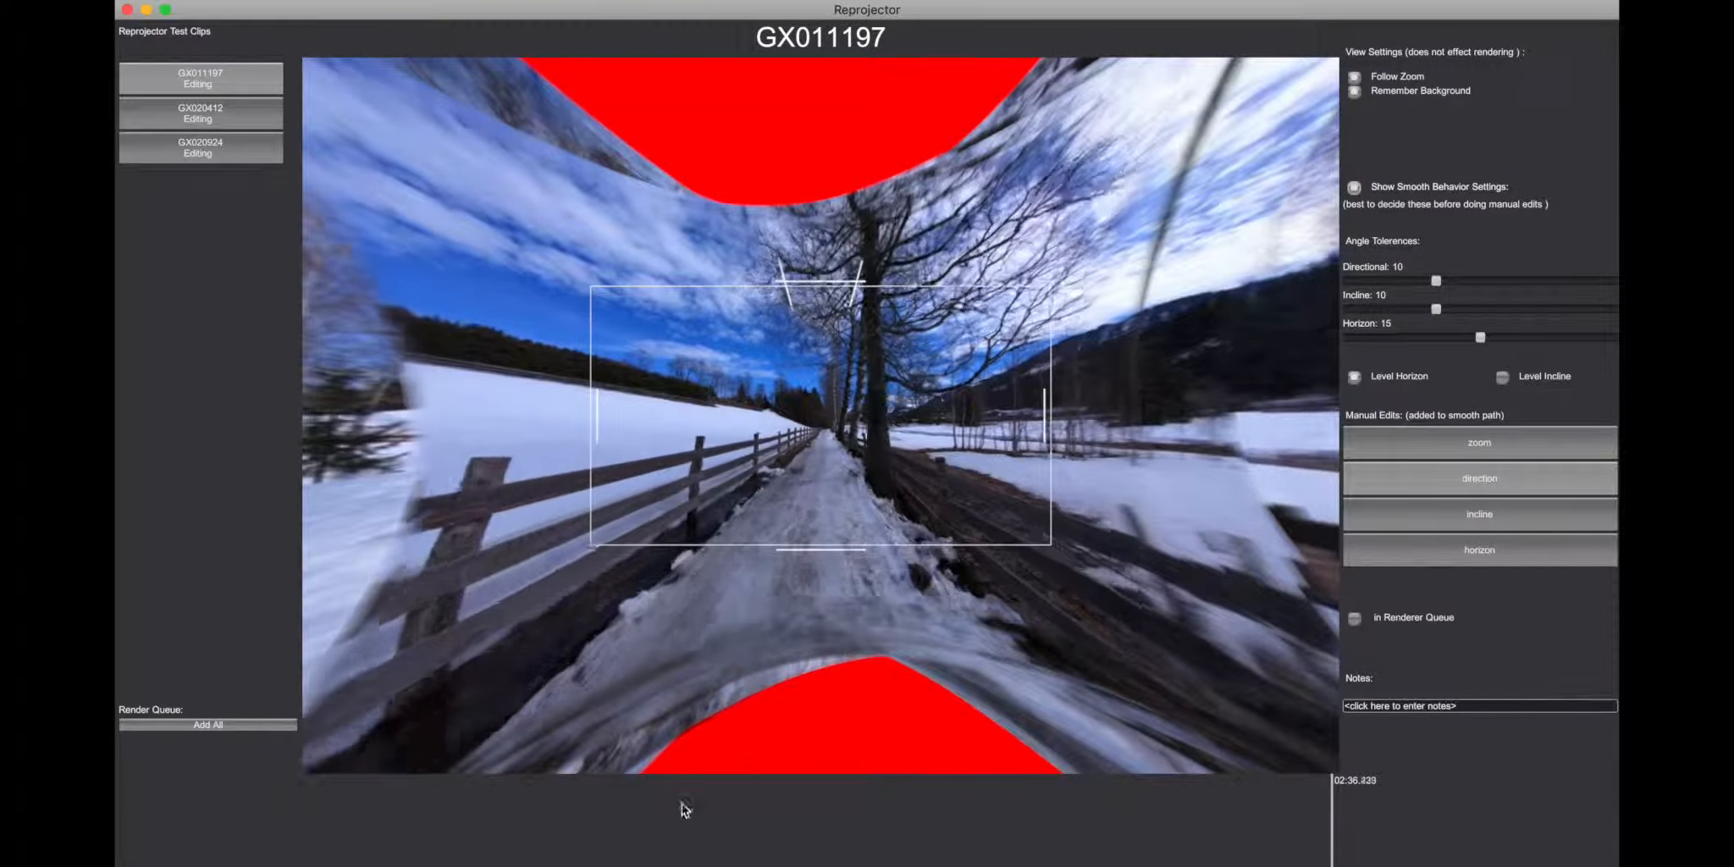
Step: Check GX011197 near 00:51, switch to the GX020412 clip and turn off Remember Background
left_click(503, 810)
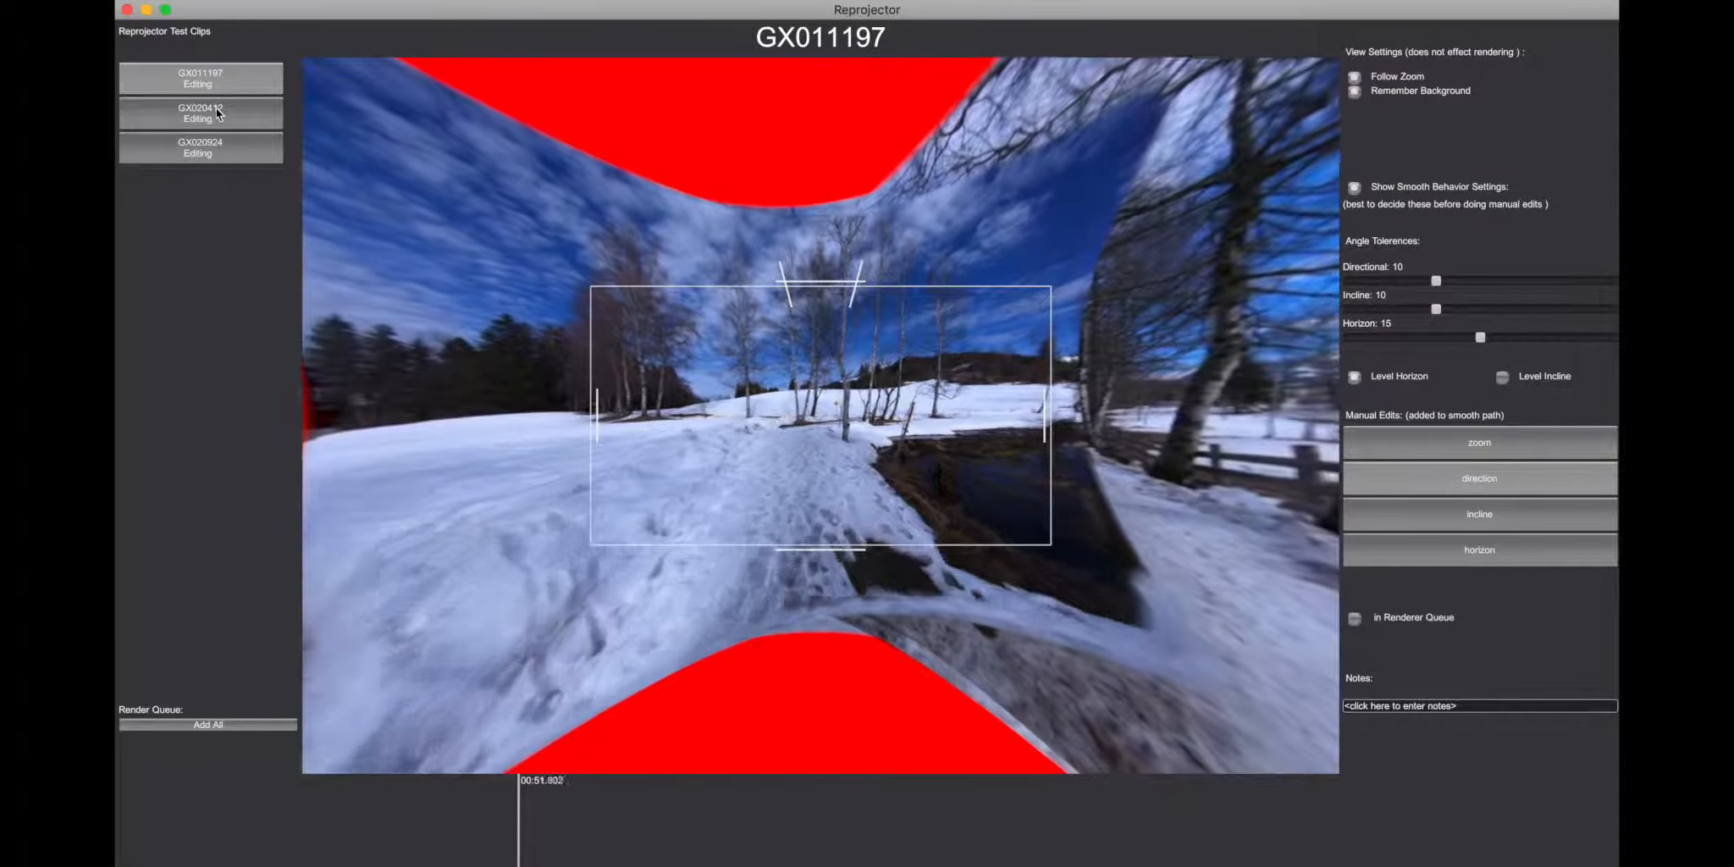
left_click(215, 110)
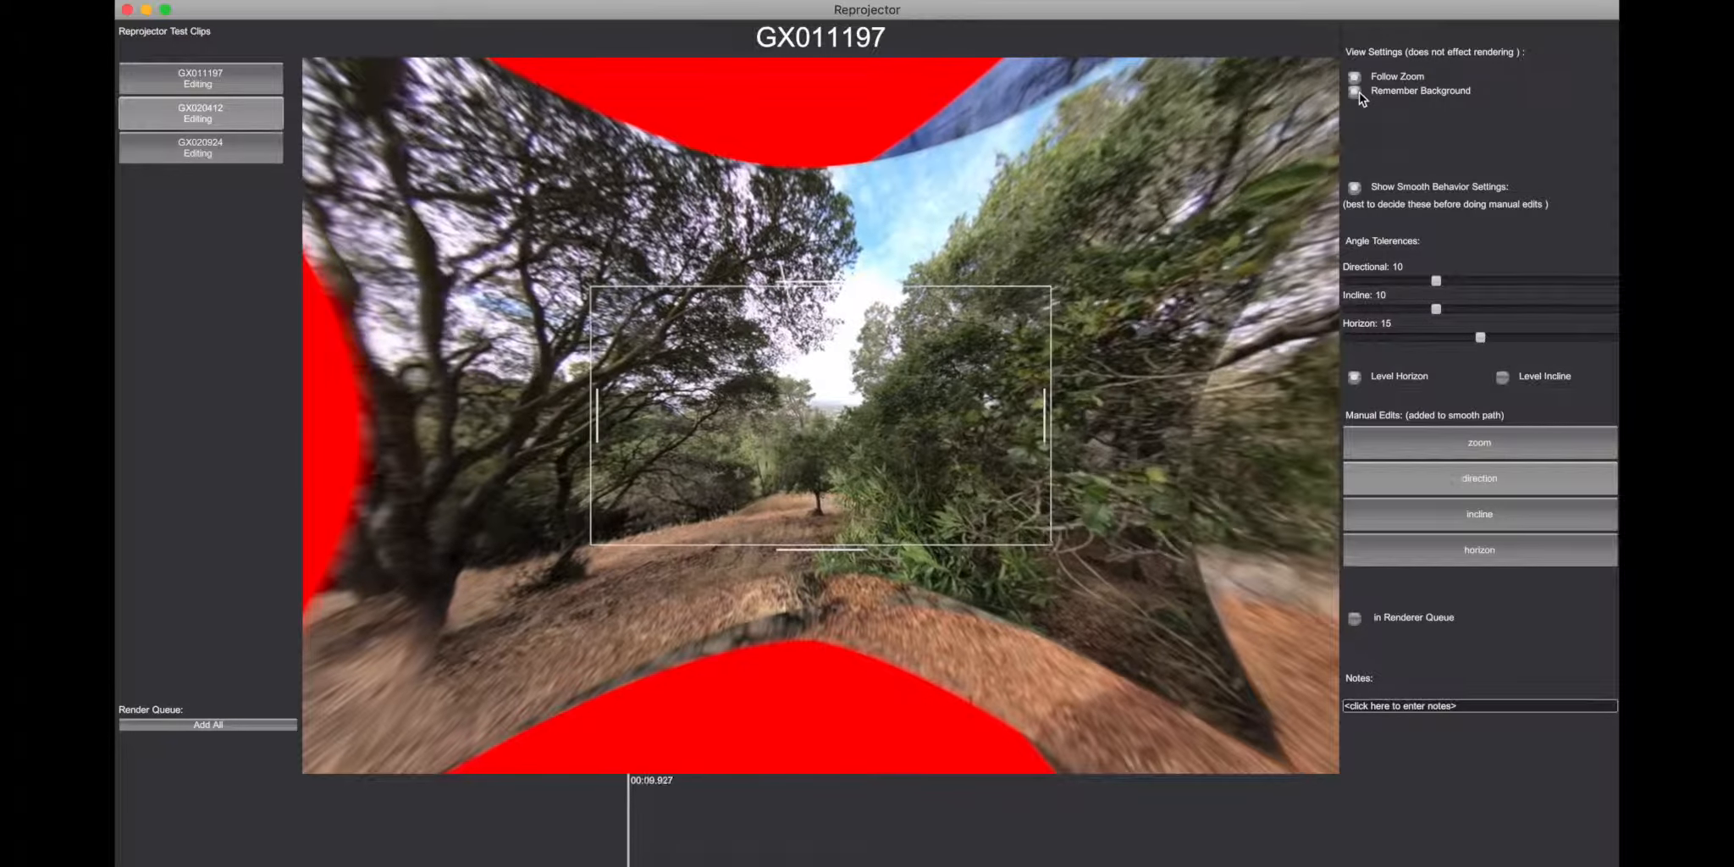
left_click(1357, 92)
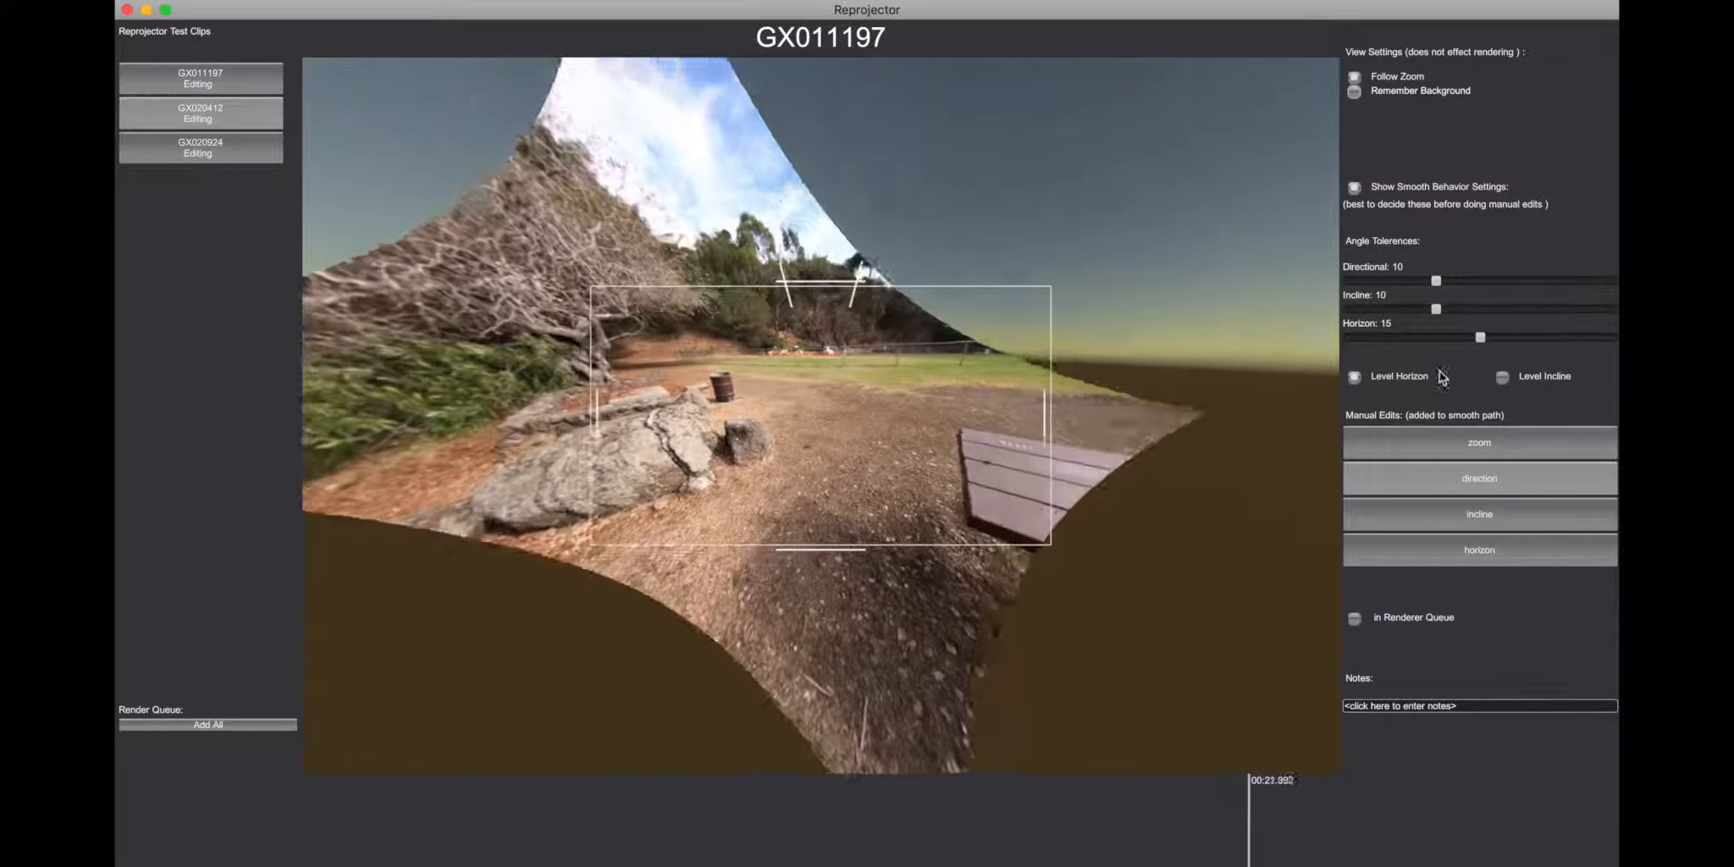
Step: Set the Directional tolerance to 17.99794 and Incline to 22.31887, regenerate the smooth path, and replay part of the clip
left_click_drag(1436, 280, 1544, 310)
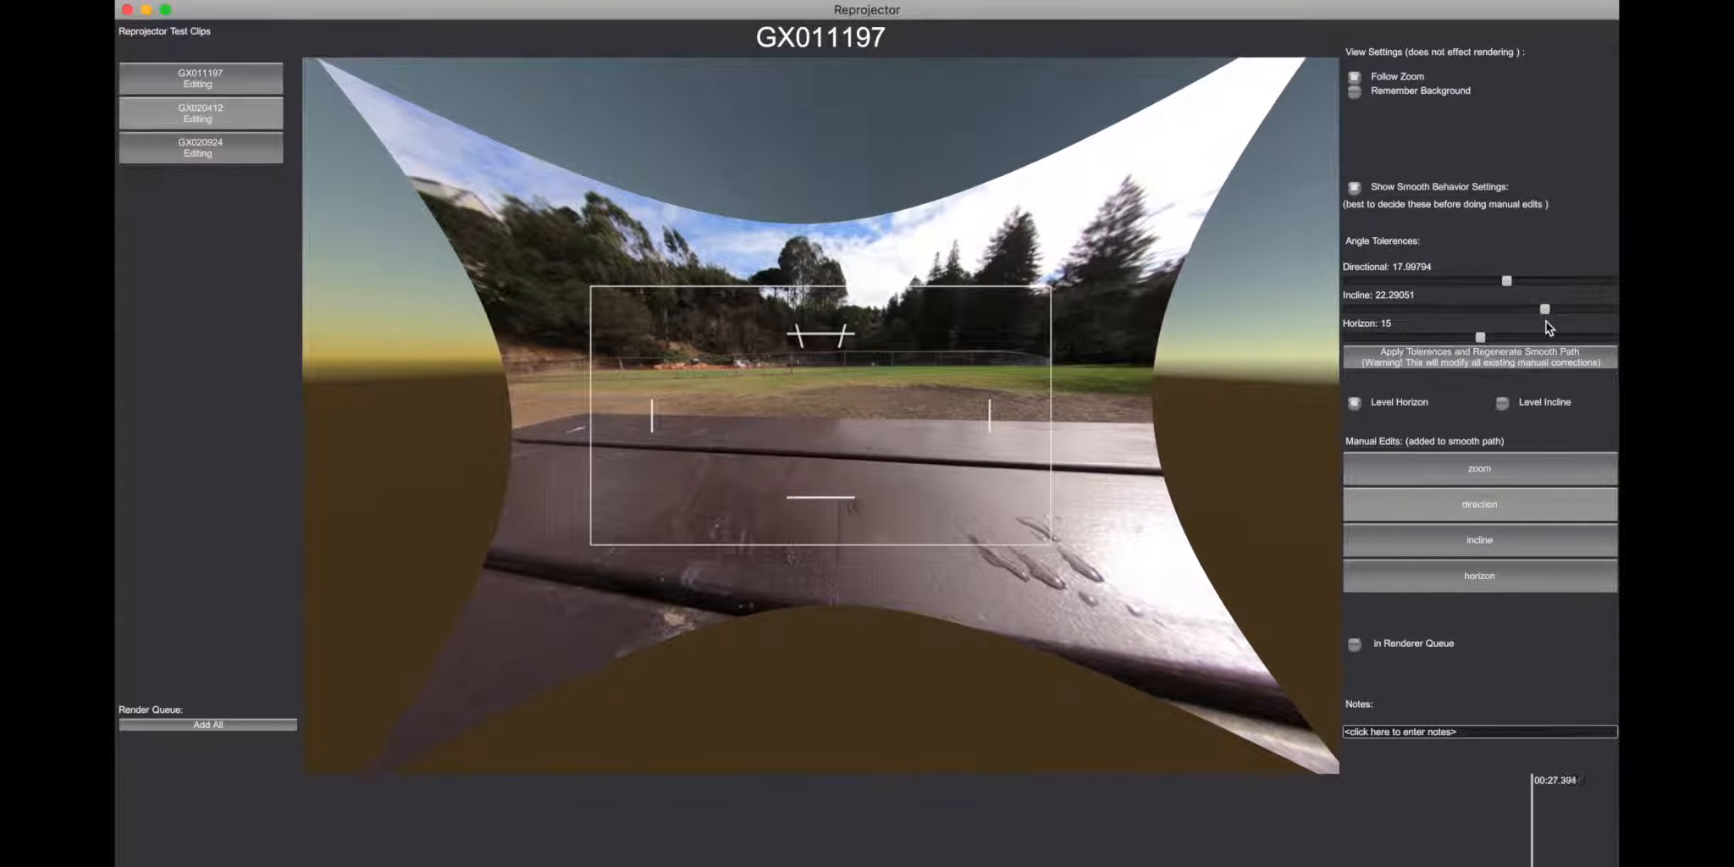
left_click(1456, 354)
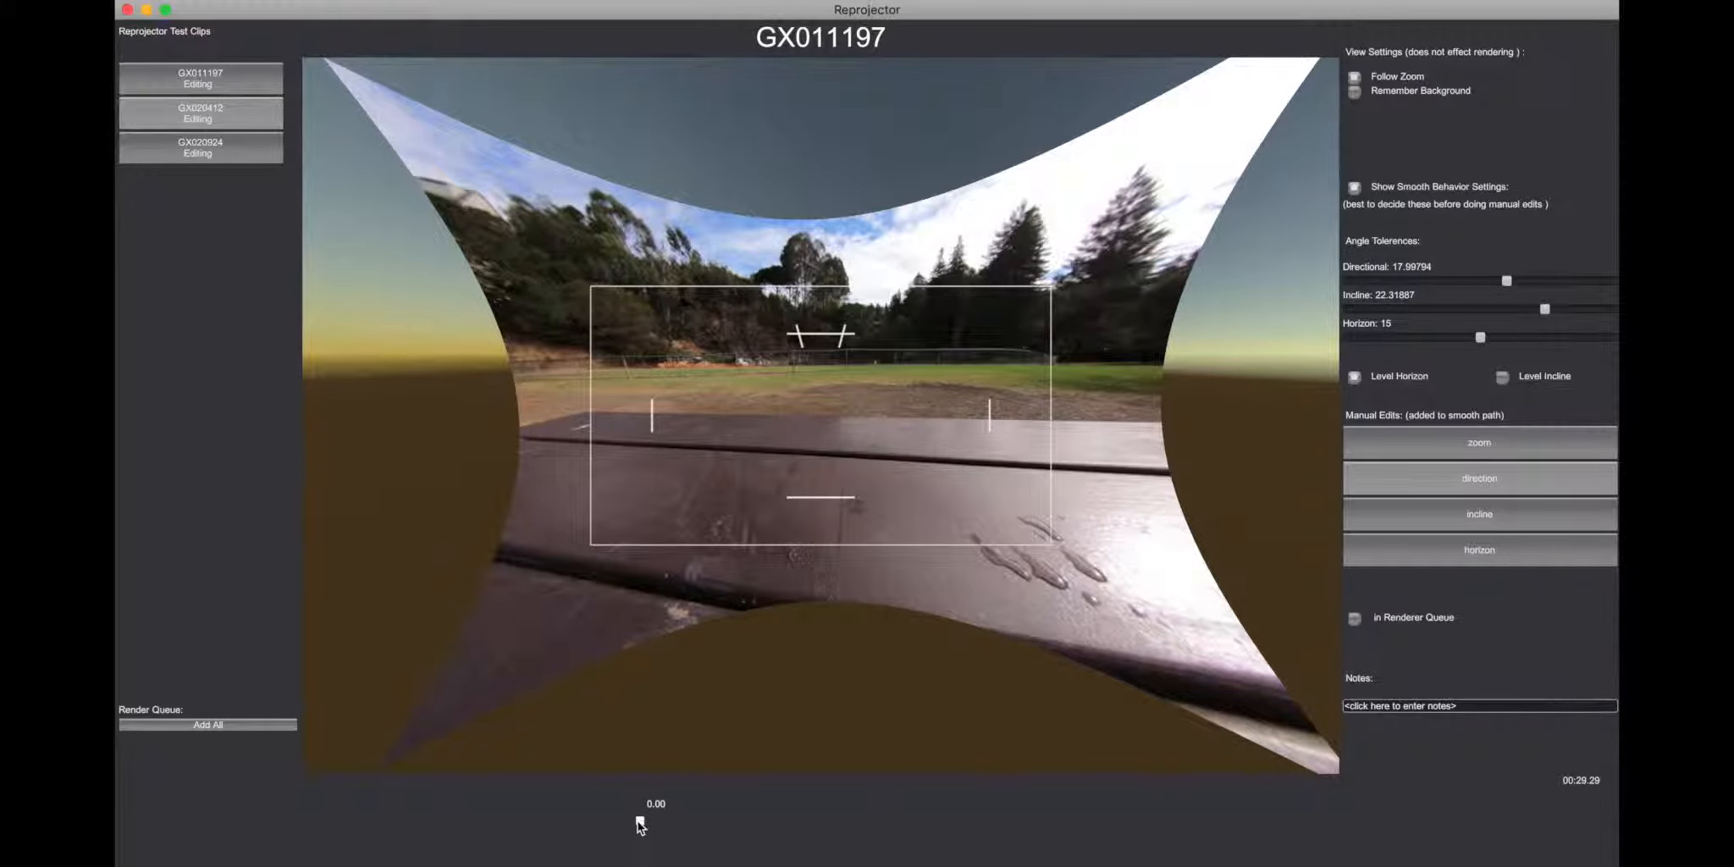
left_click(591, 805)
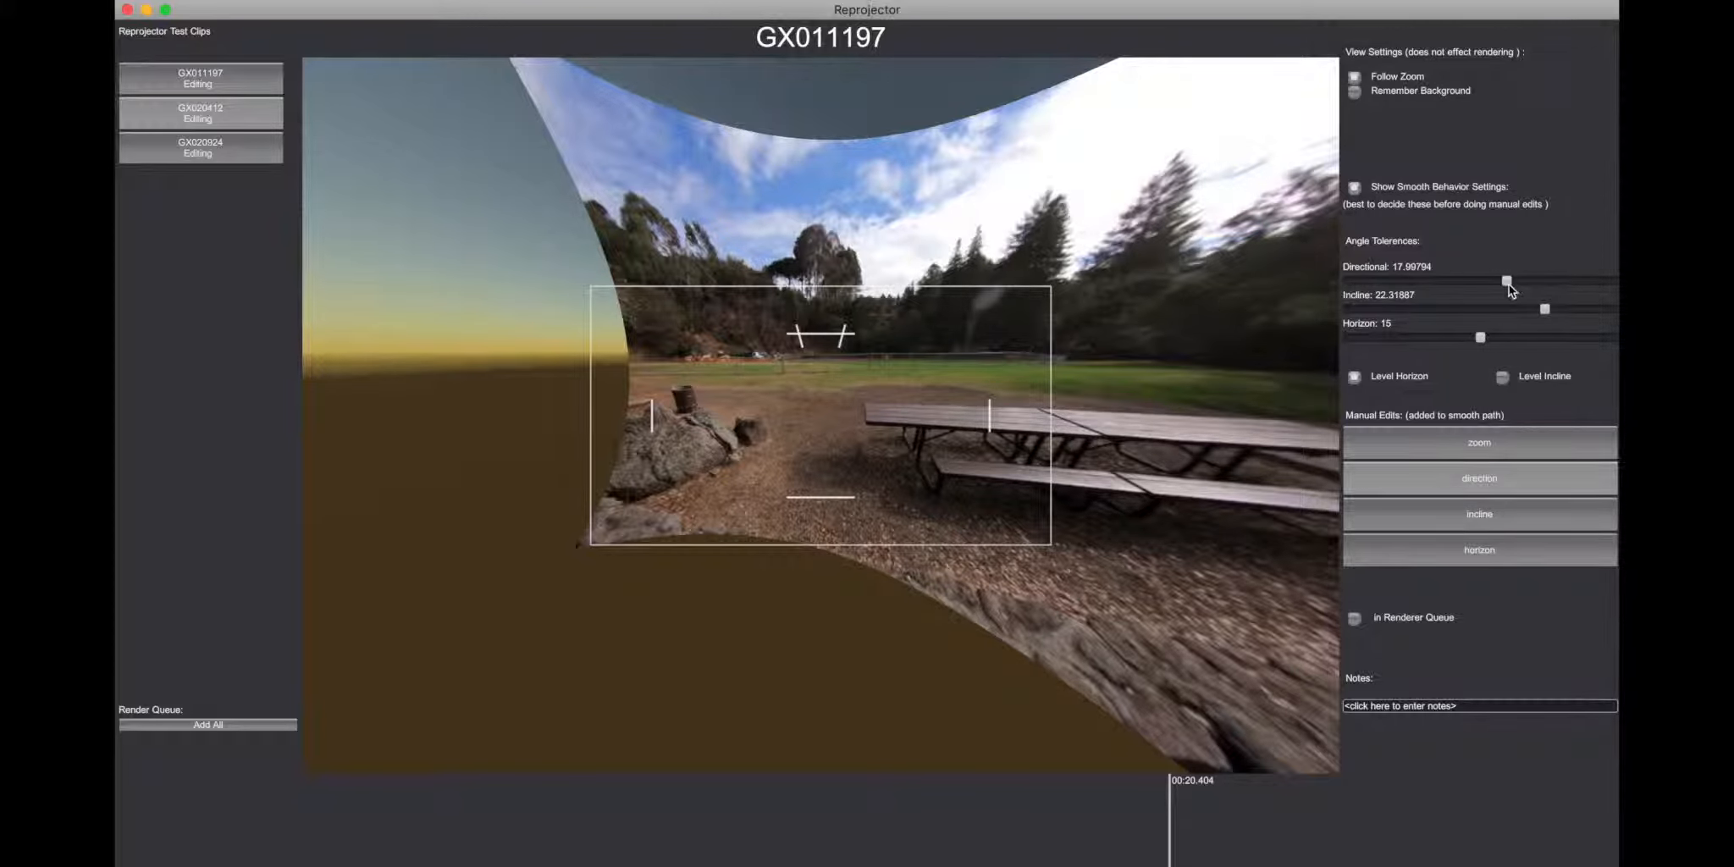
Step: Lower the Directional tolerance and turn on Level Horizon for GX020412, previewing different parts of the clip
left_click_drag(1507, 281, 1428, 280)
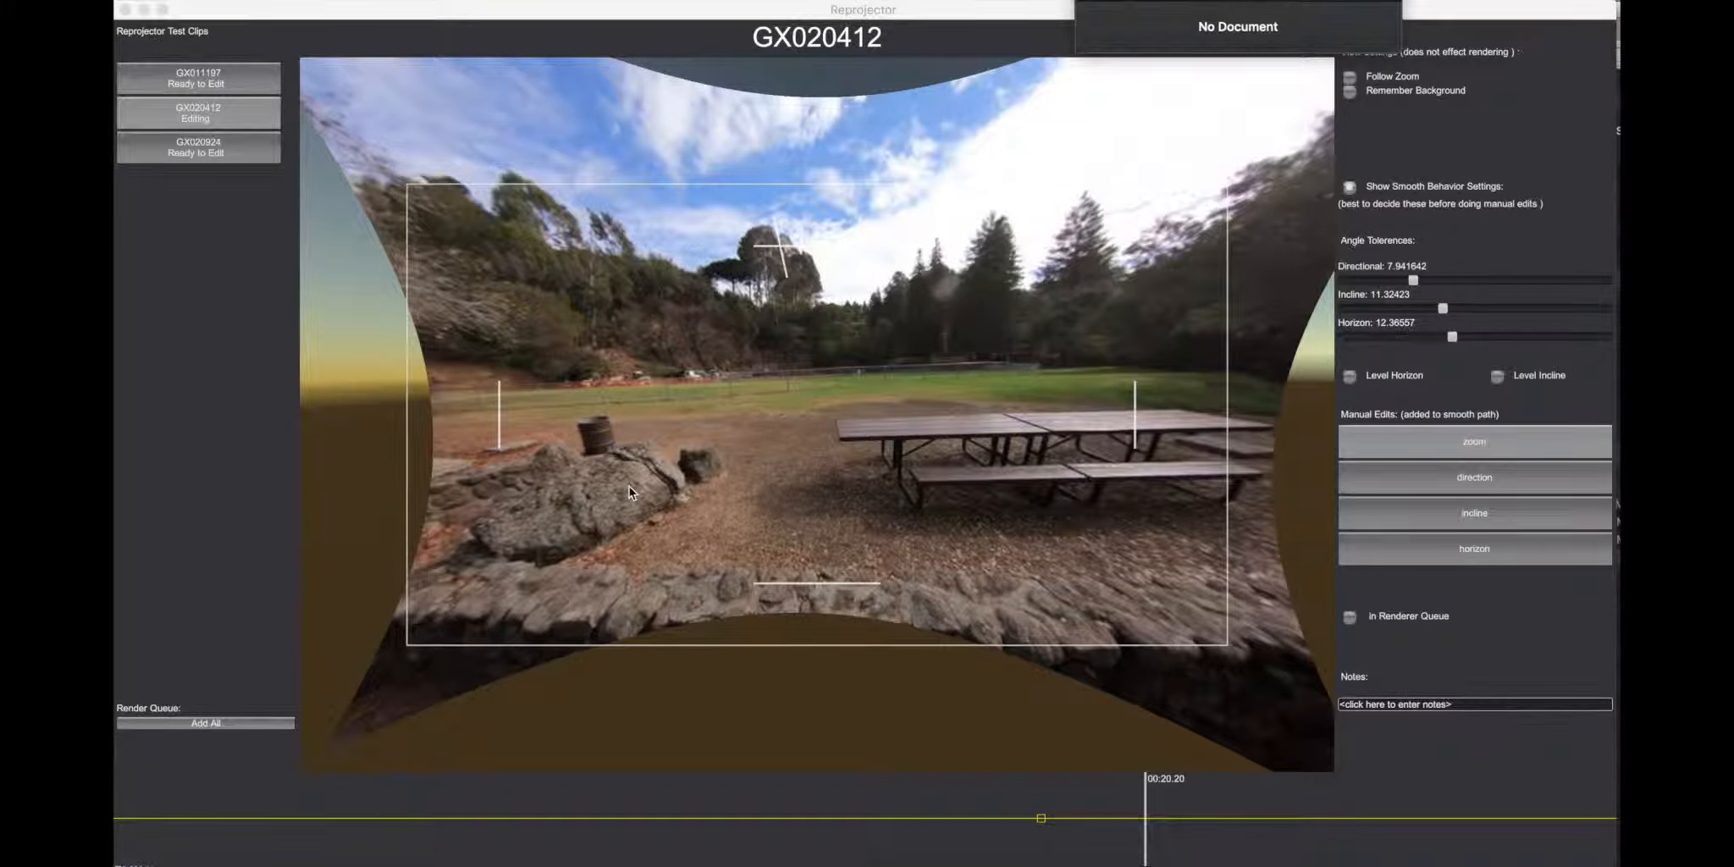
left_click(781, 752)
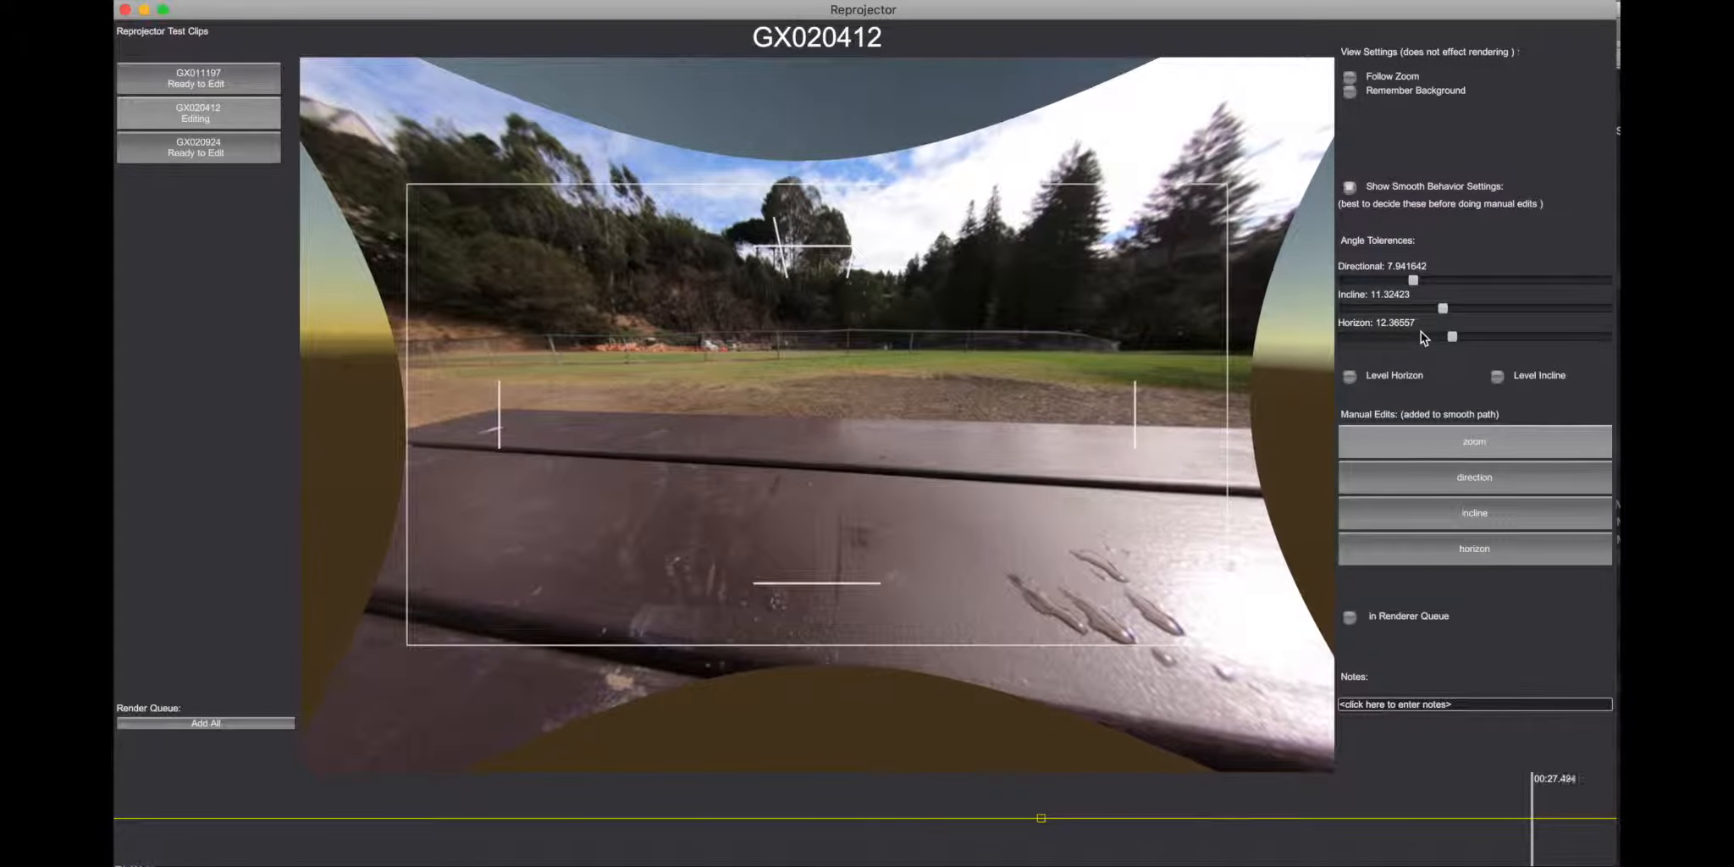
left_click(1351, 377)
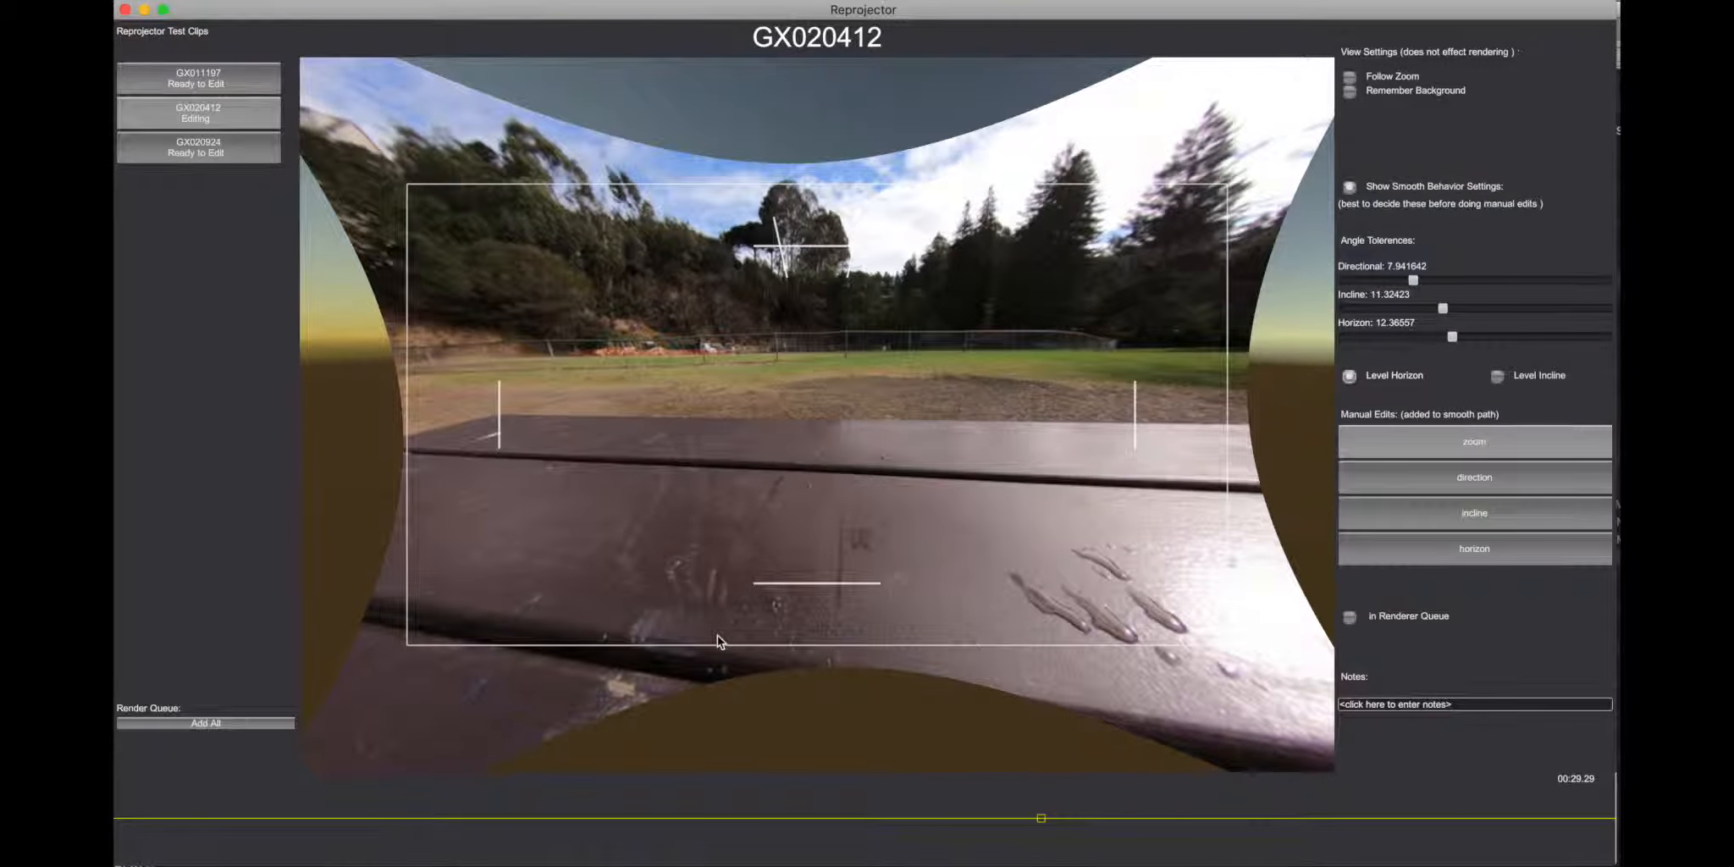
left_click(715, 802)
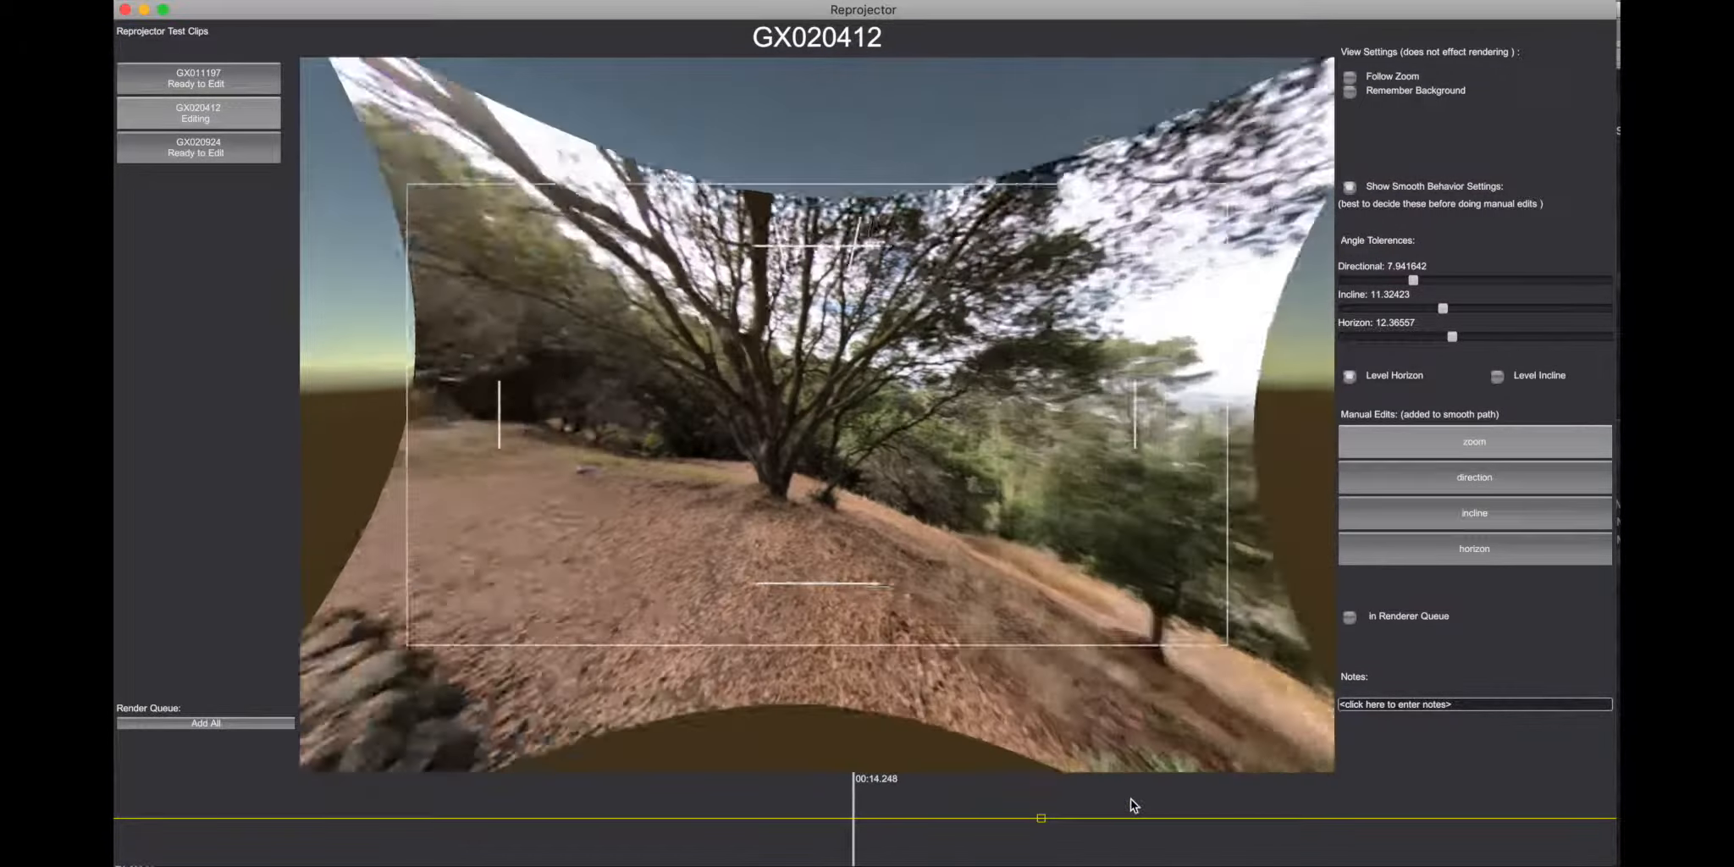
left_click(1130, 797)
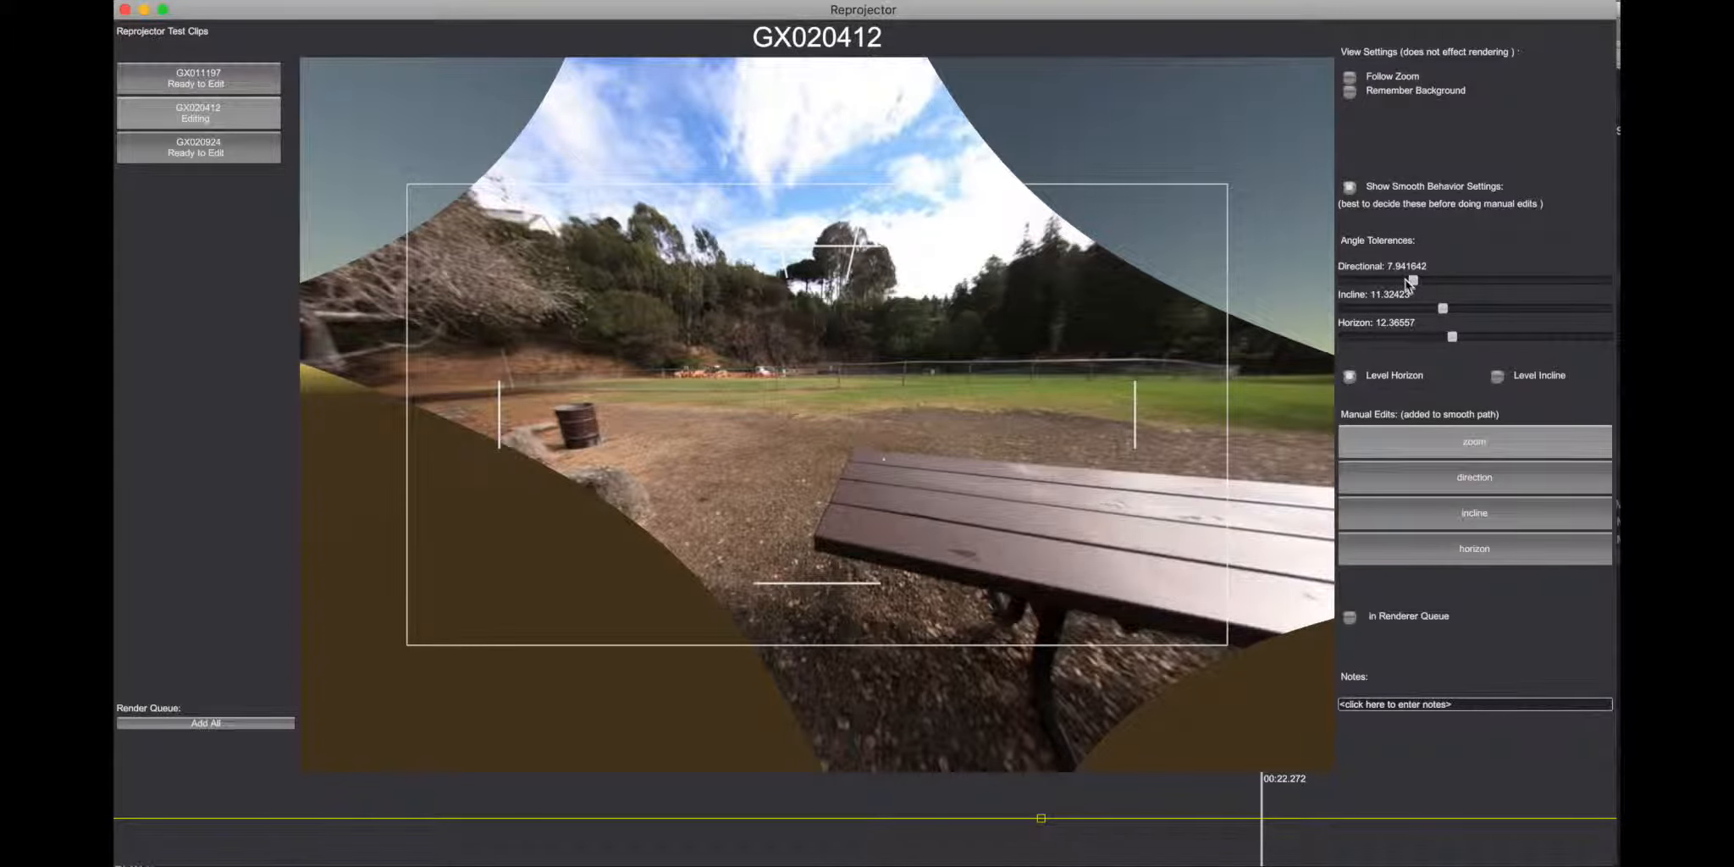
Step: Set Directional to 1.035921 and Incline to 0.9708626, regenerate the smooth path, and compare the frame with Level Horizon off and on
left_click_drag(1412, 282, 1352, 323)
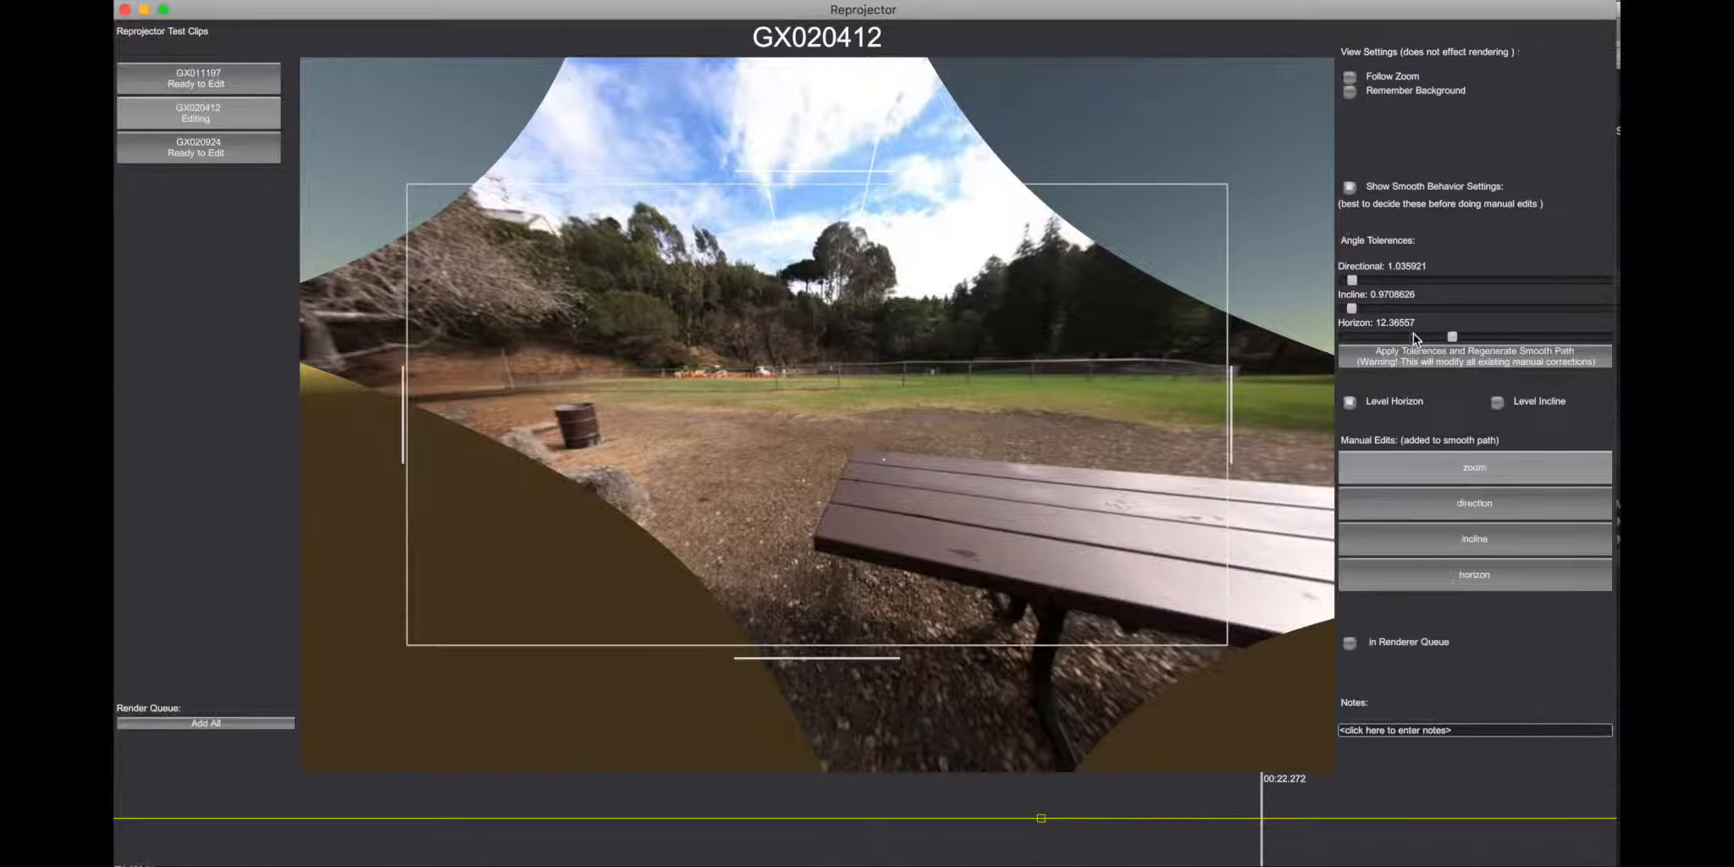
left_click(1431, 361)
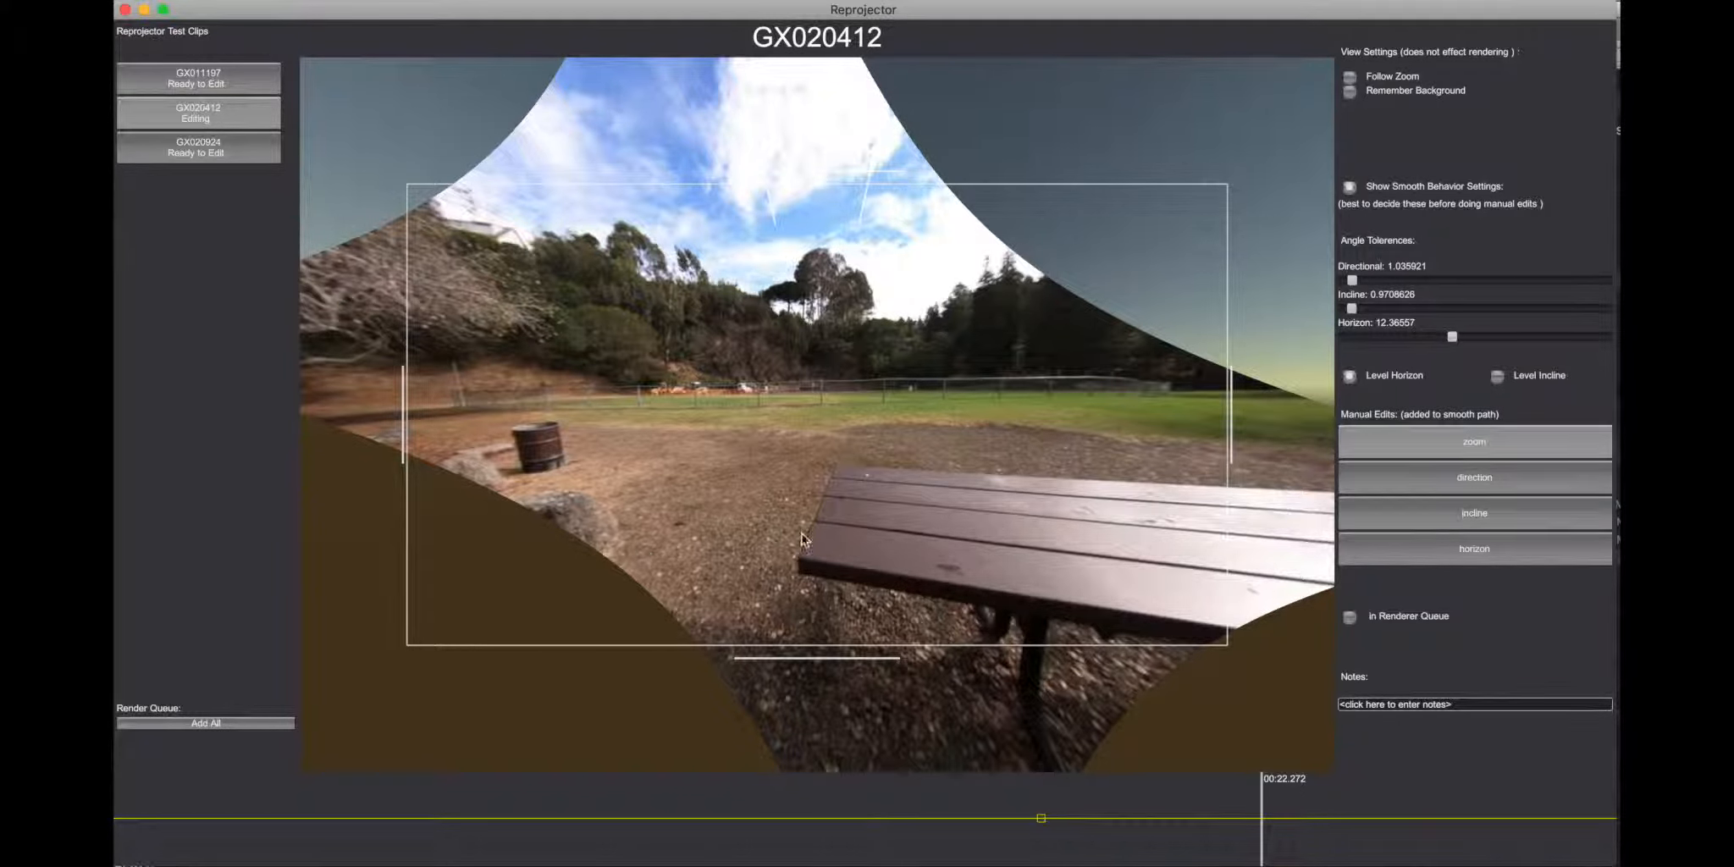
left_click(1352, 378)
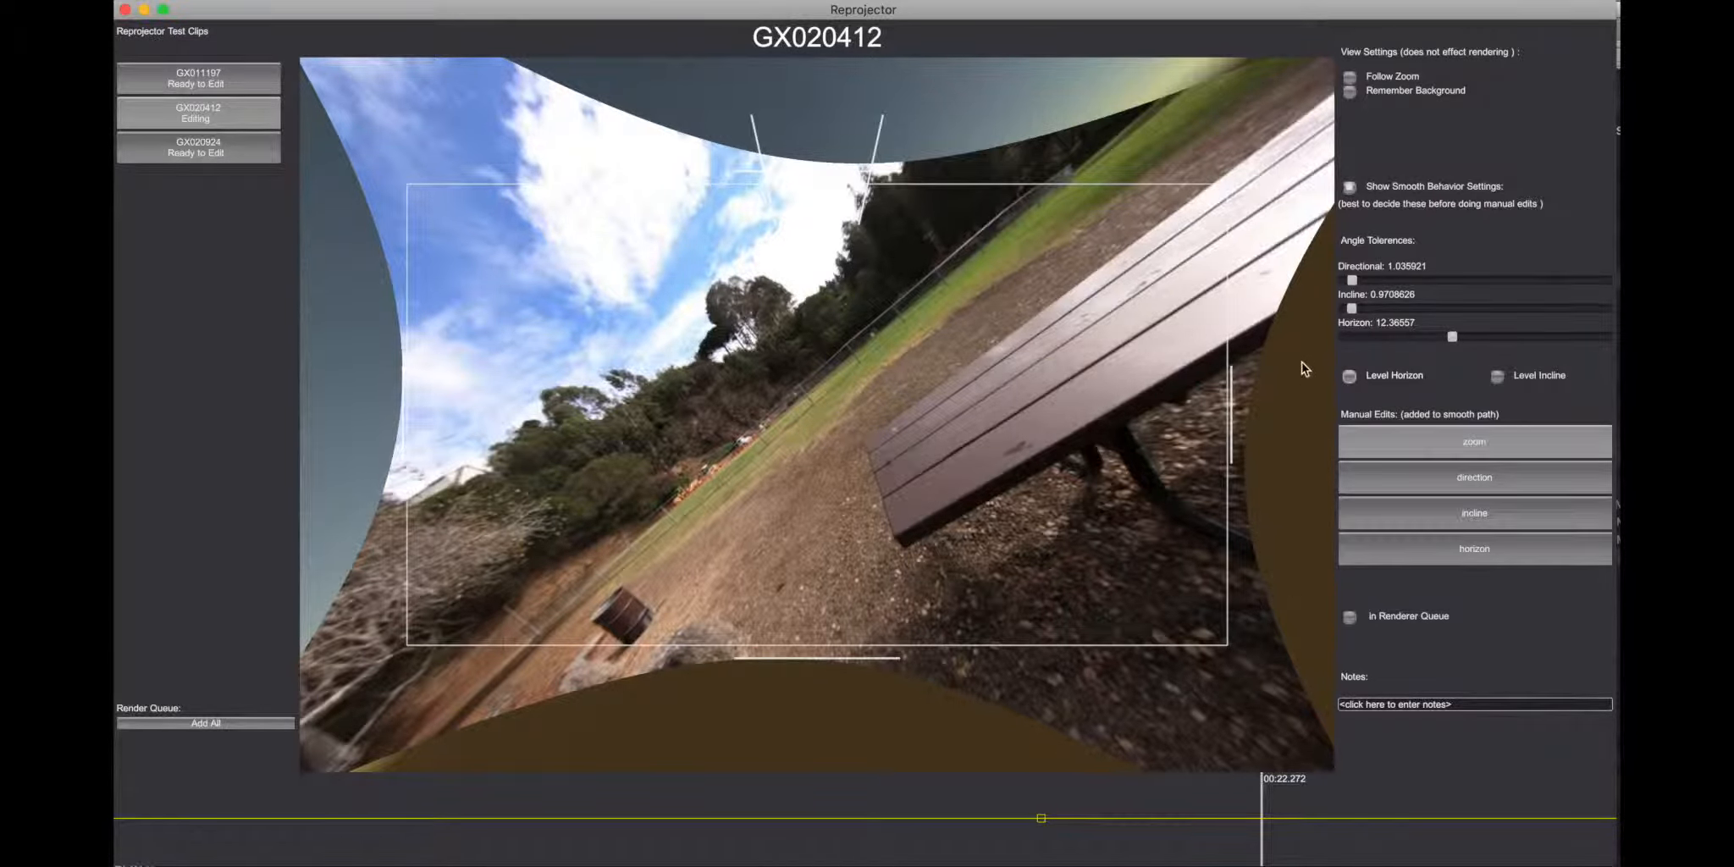
left_click(1352, 377)
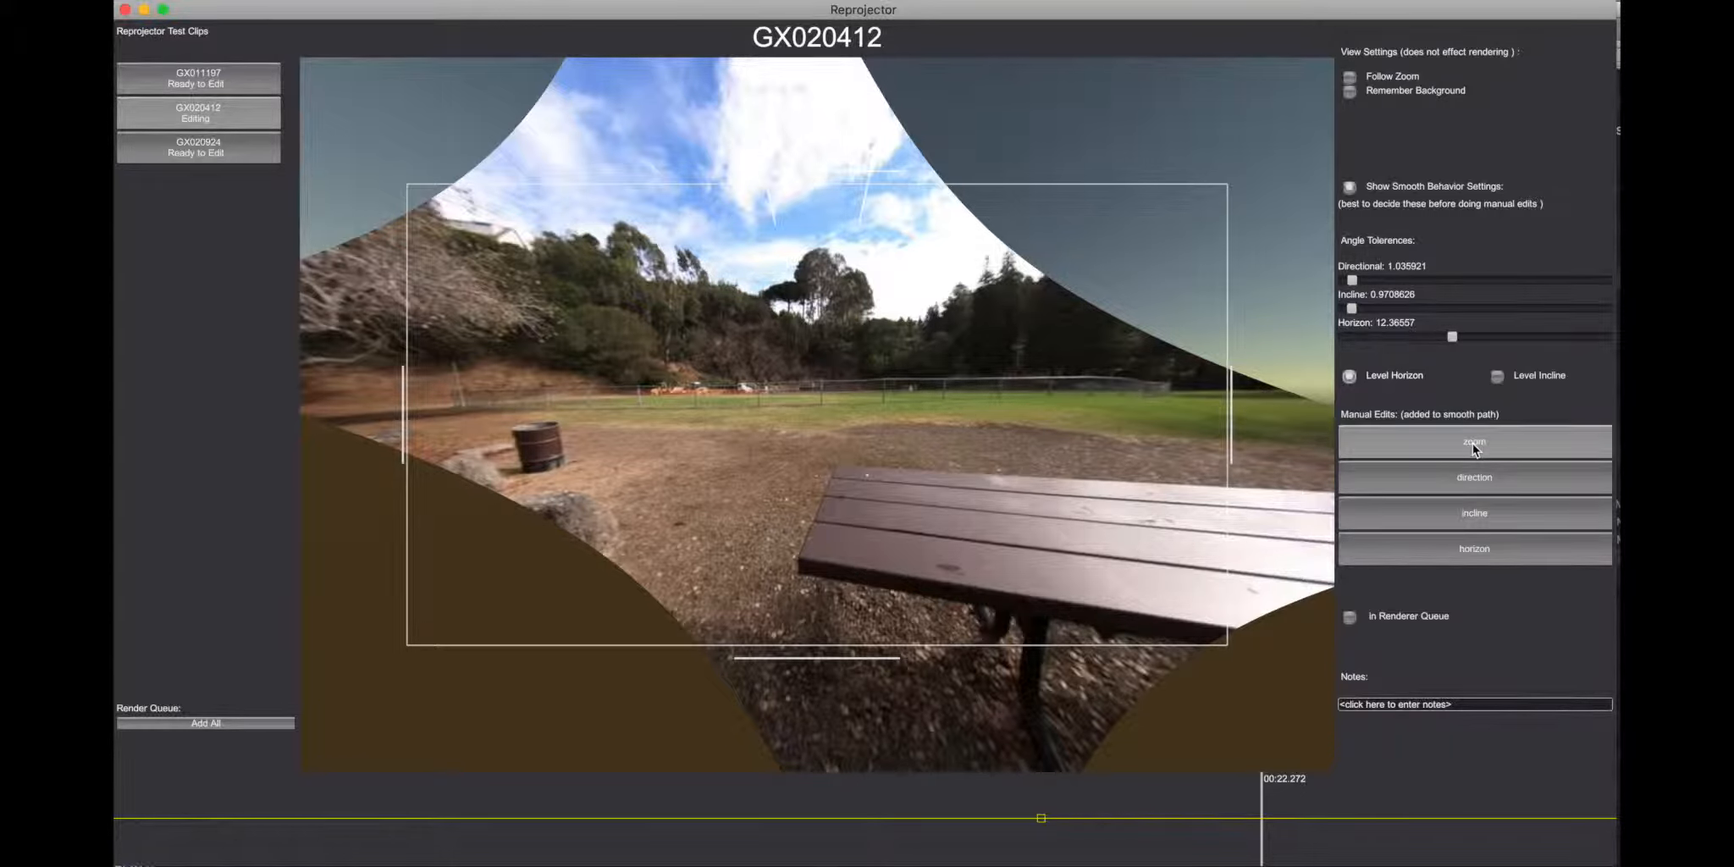
Step: Add a zoom keyframe at about 00:22.7 that tightens the framing, and preview the transition leading into it
left_click(1231, 805)
left_click(1287, 802)
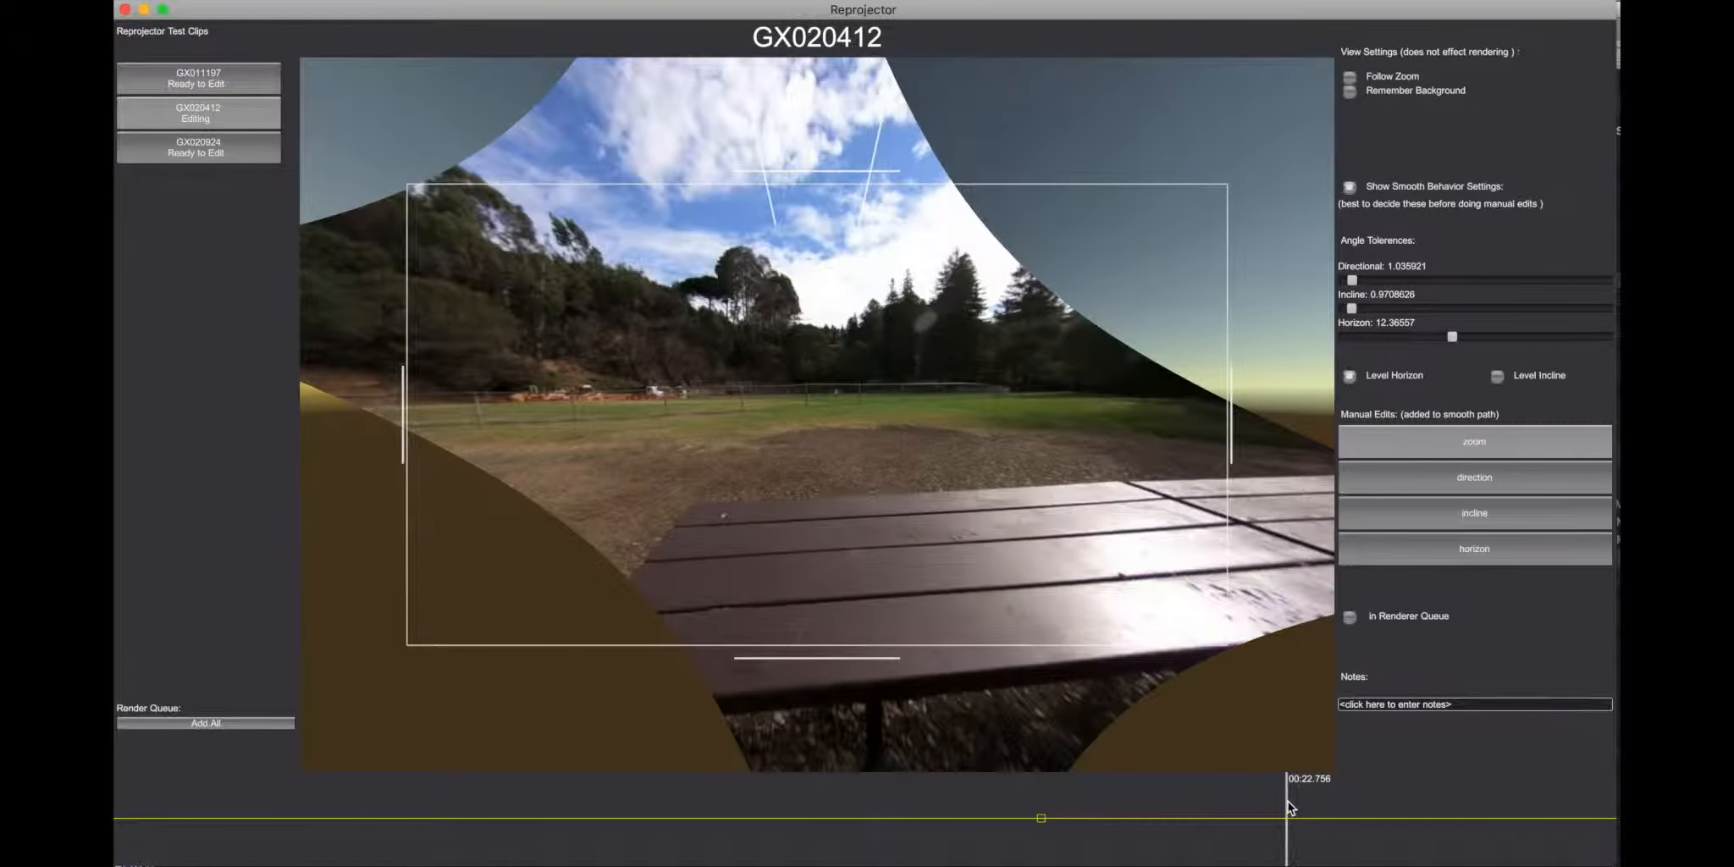
left_click_drag(1283, 816, 1282, 793)
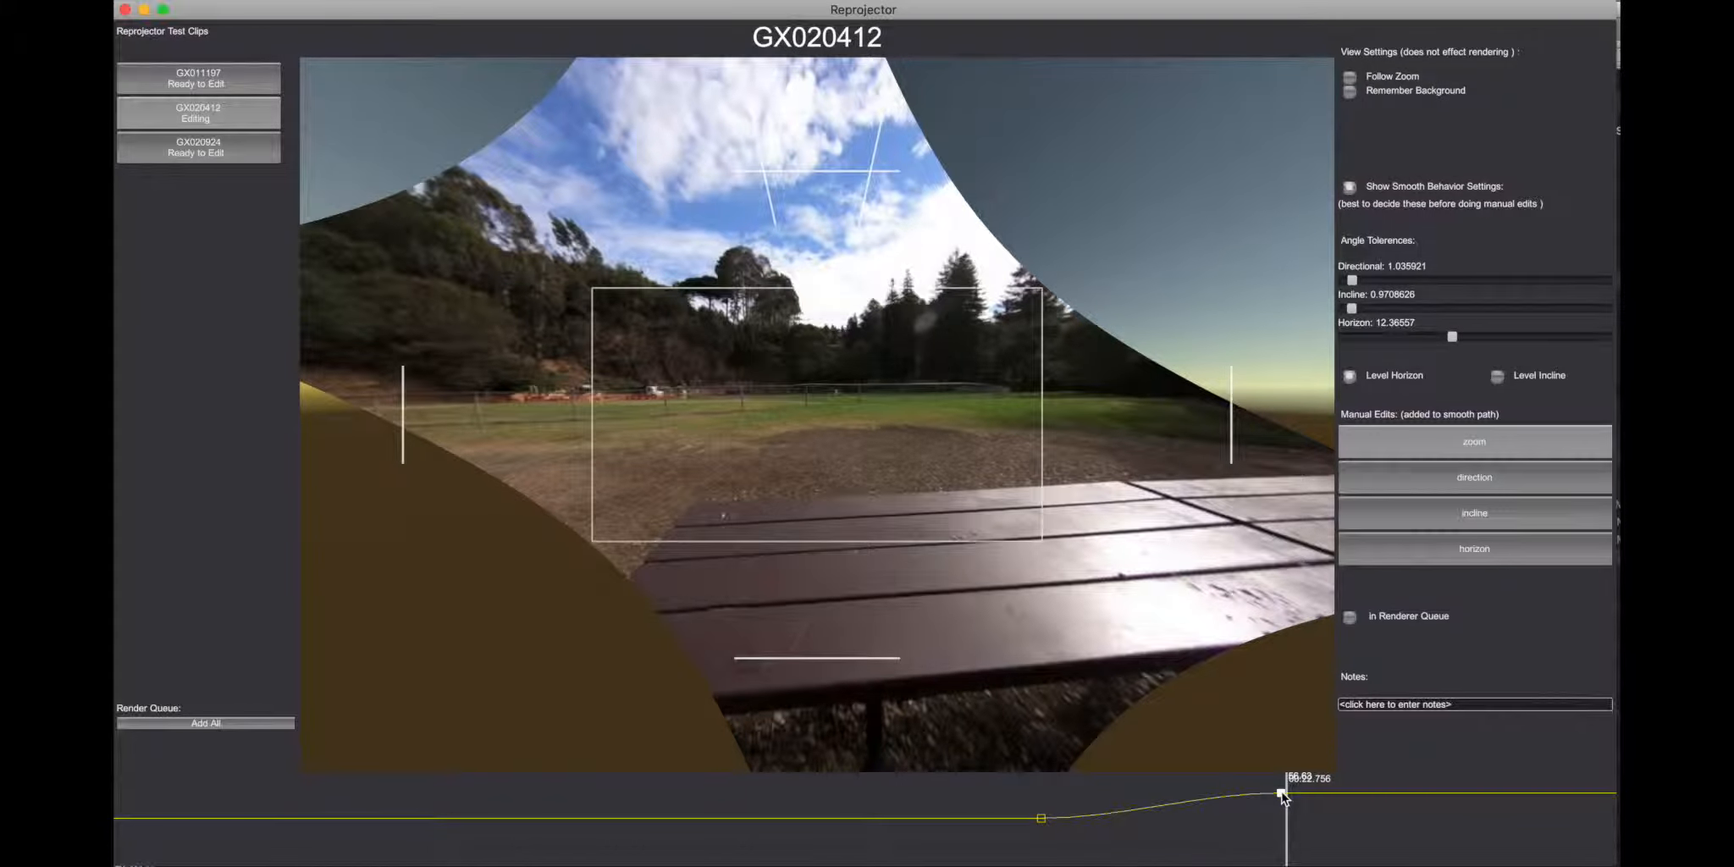
left_click(1059, 791)
Step: Add a zoom keyframe at about 00:24.7 with value 86.31 that widens the framing, and play back the zoom transitions
left_click(1389, 783)
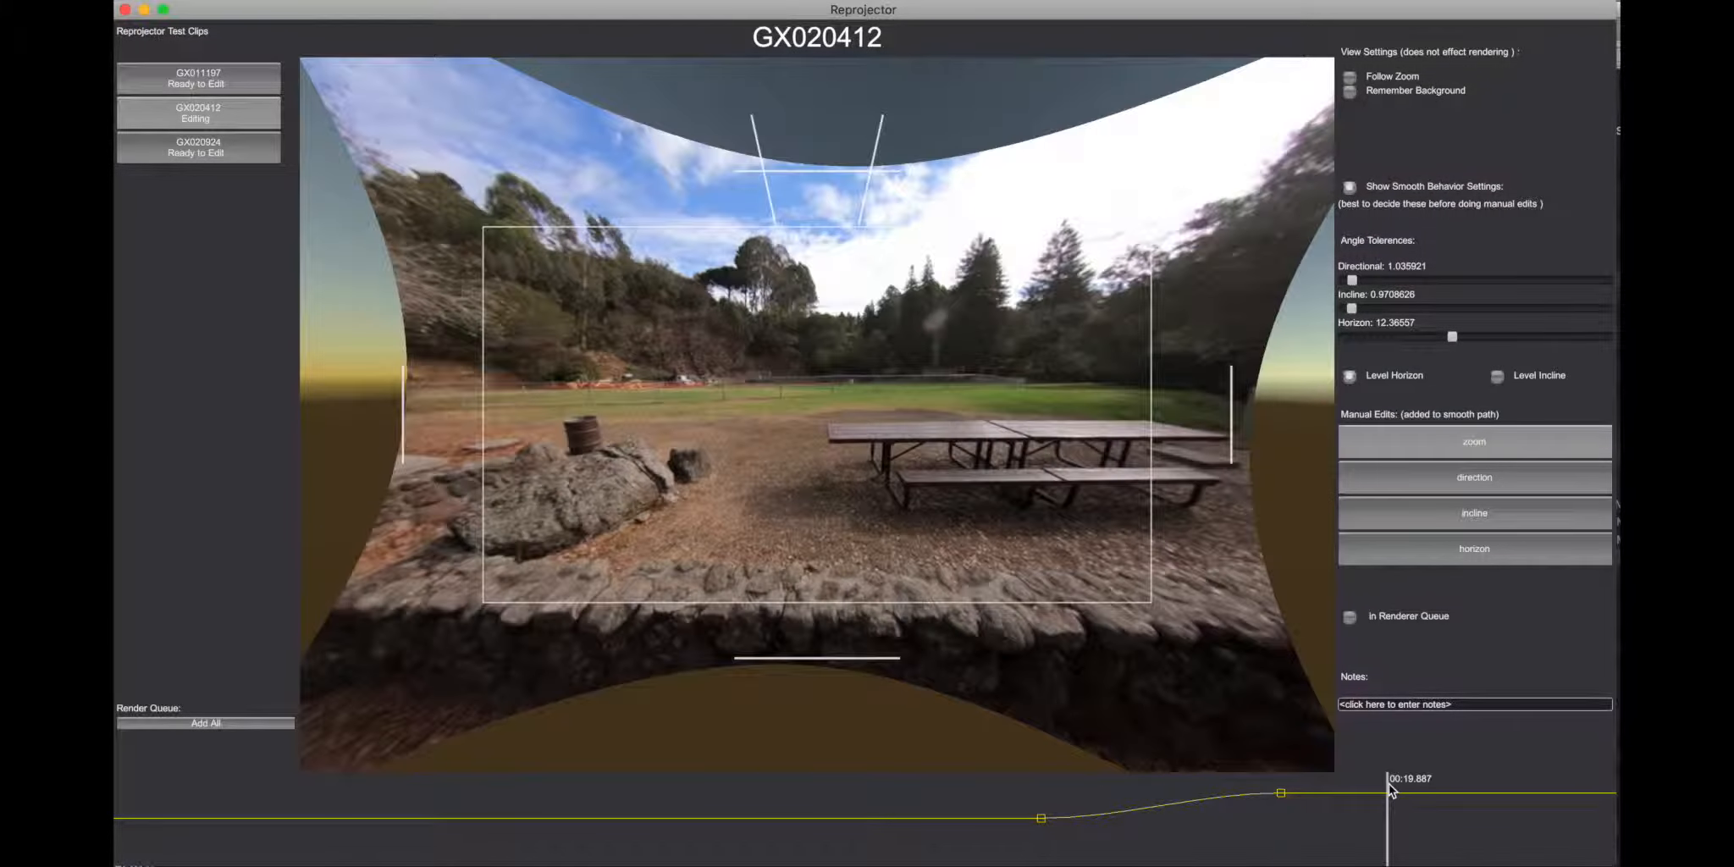
left_click_drag(1390, 796, 1392, 818)
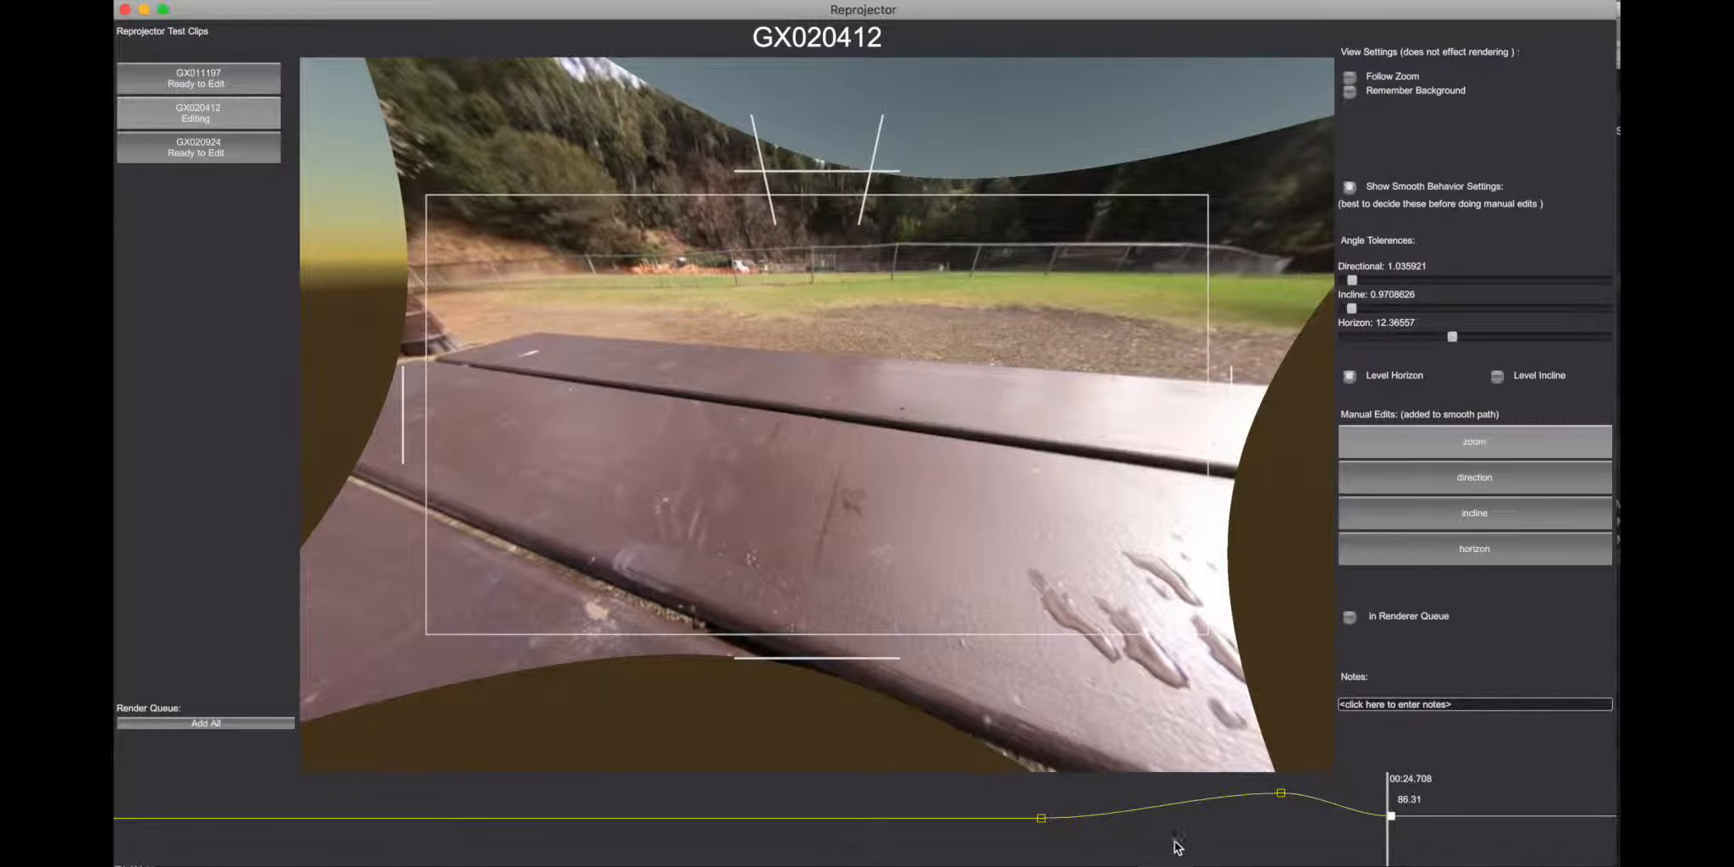
left_click(1088, 847)
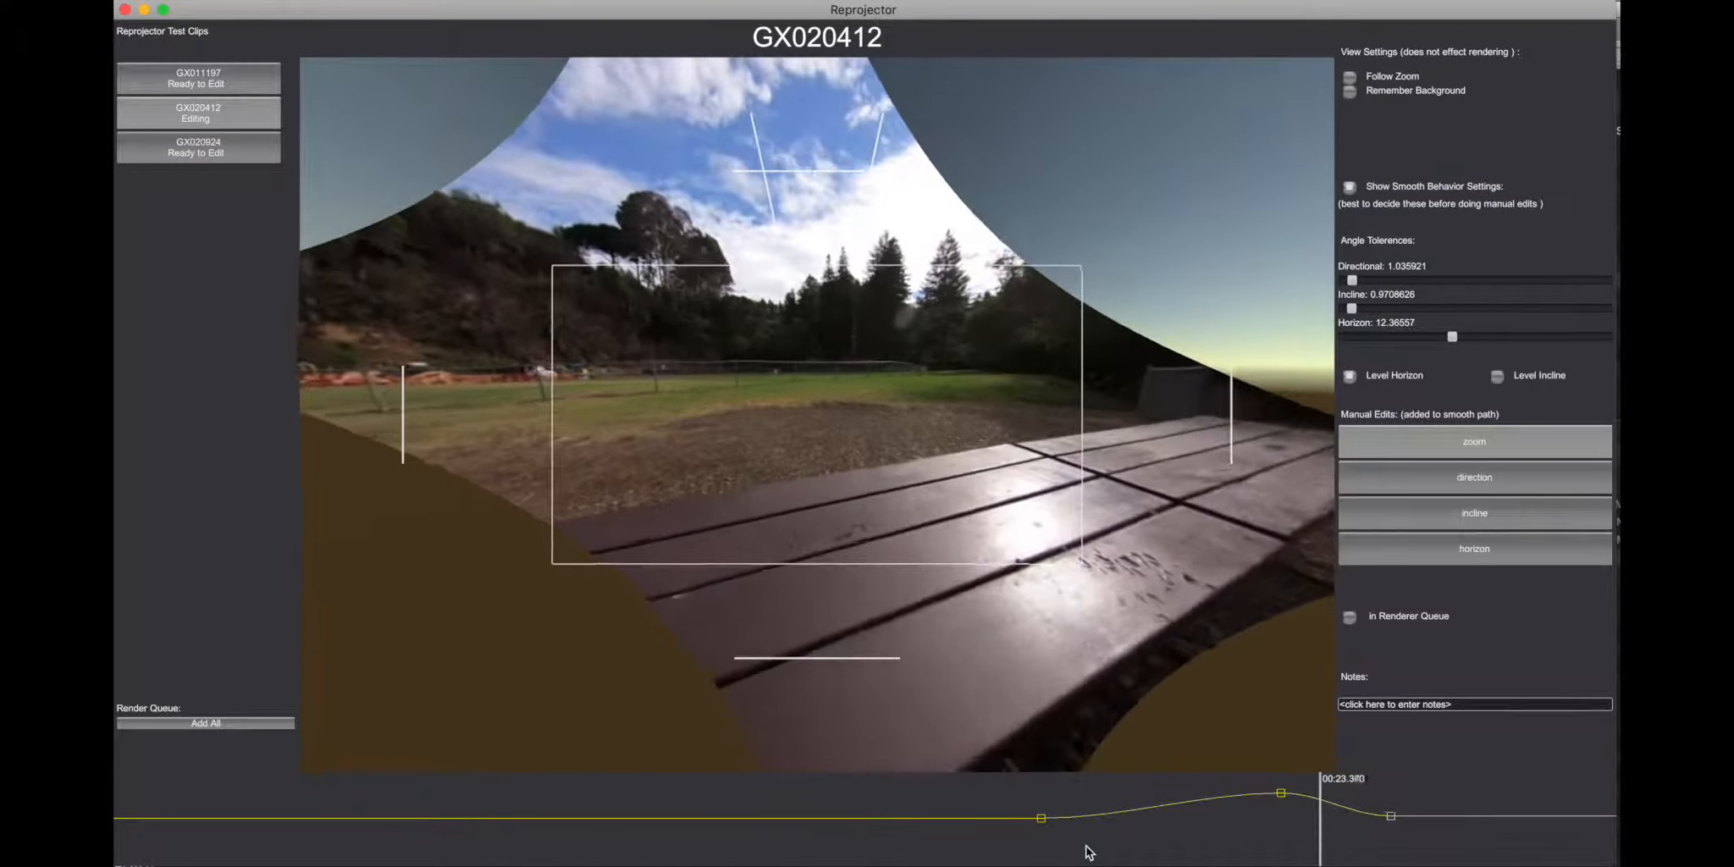
key("space")
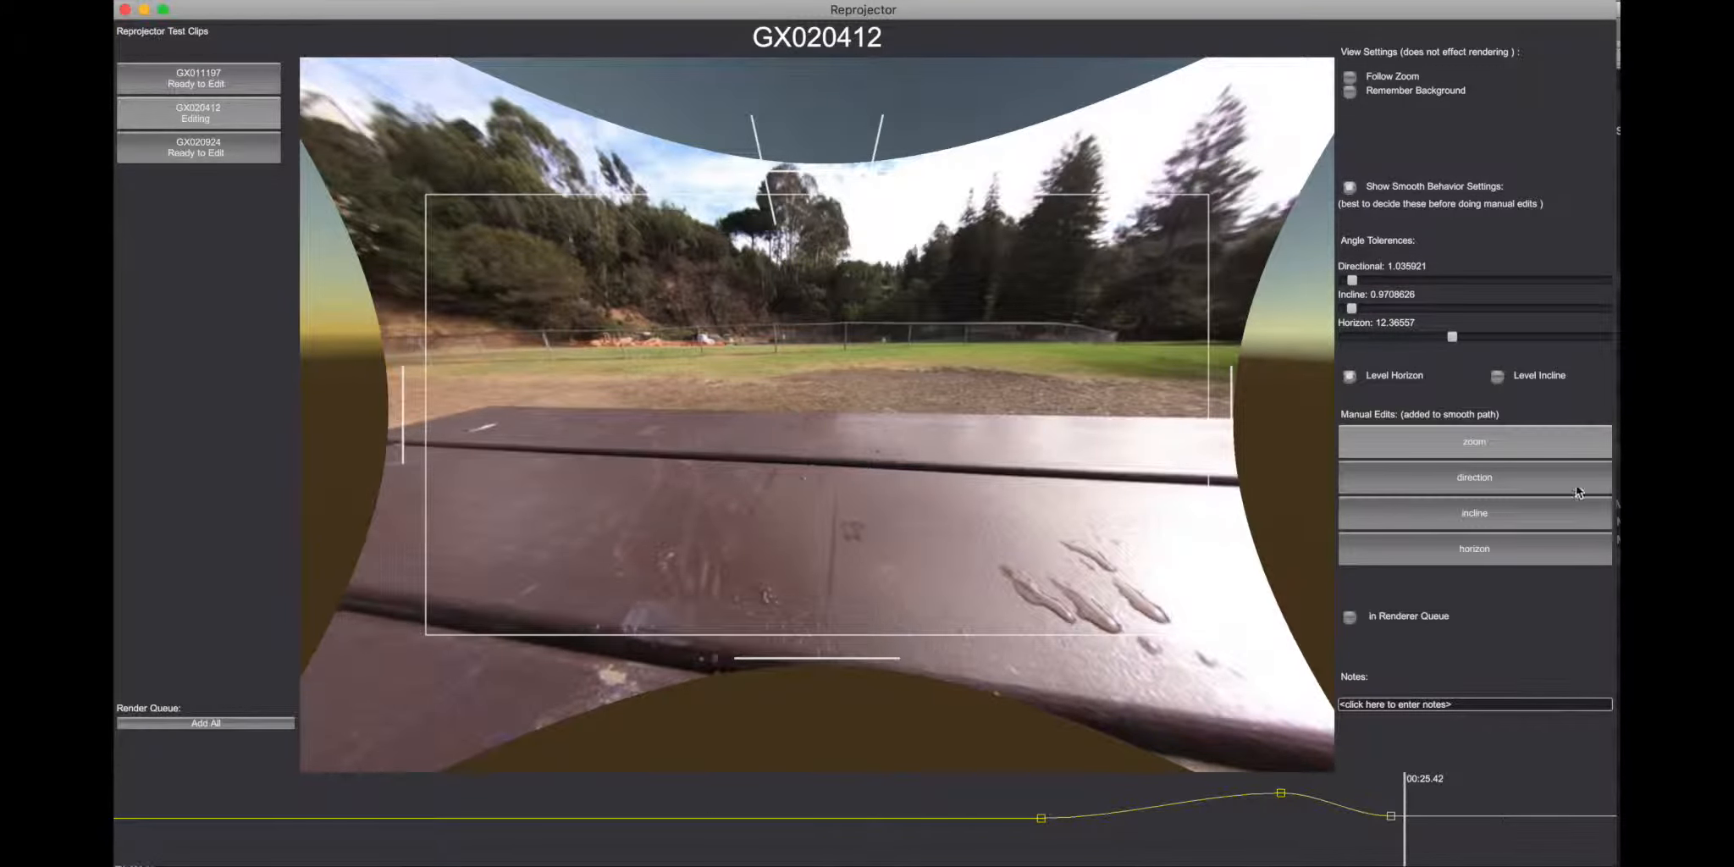
Step: Preview the zoom transitions with Remember Background and Follow Zoom turned on, and turn both view settings off
left_click(1350, 92)
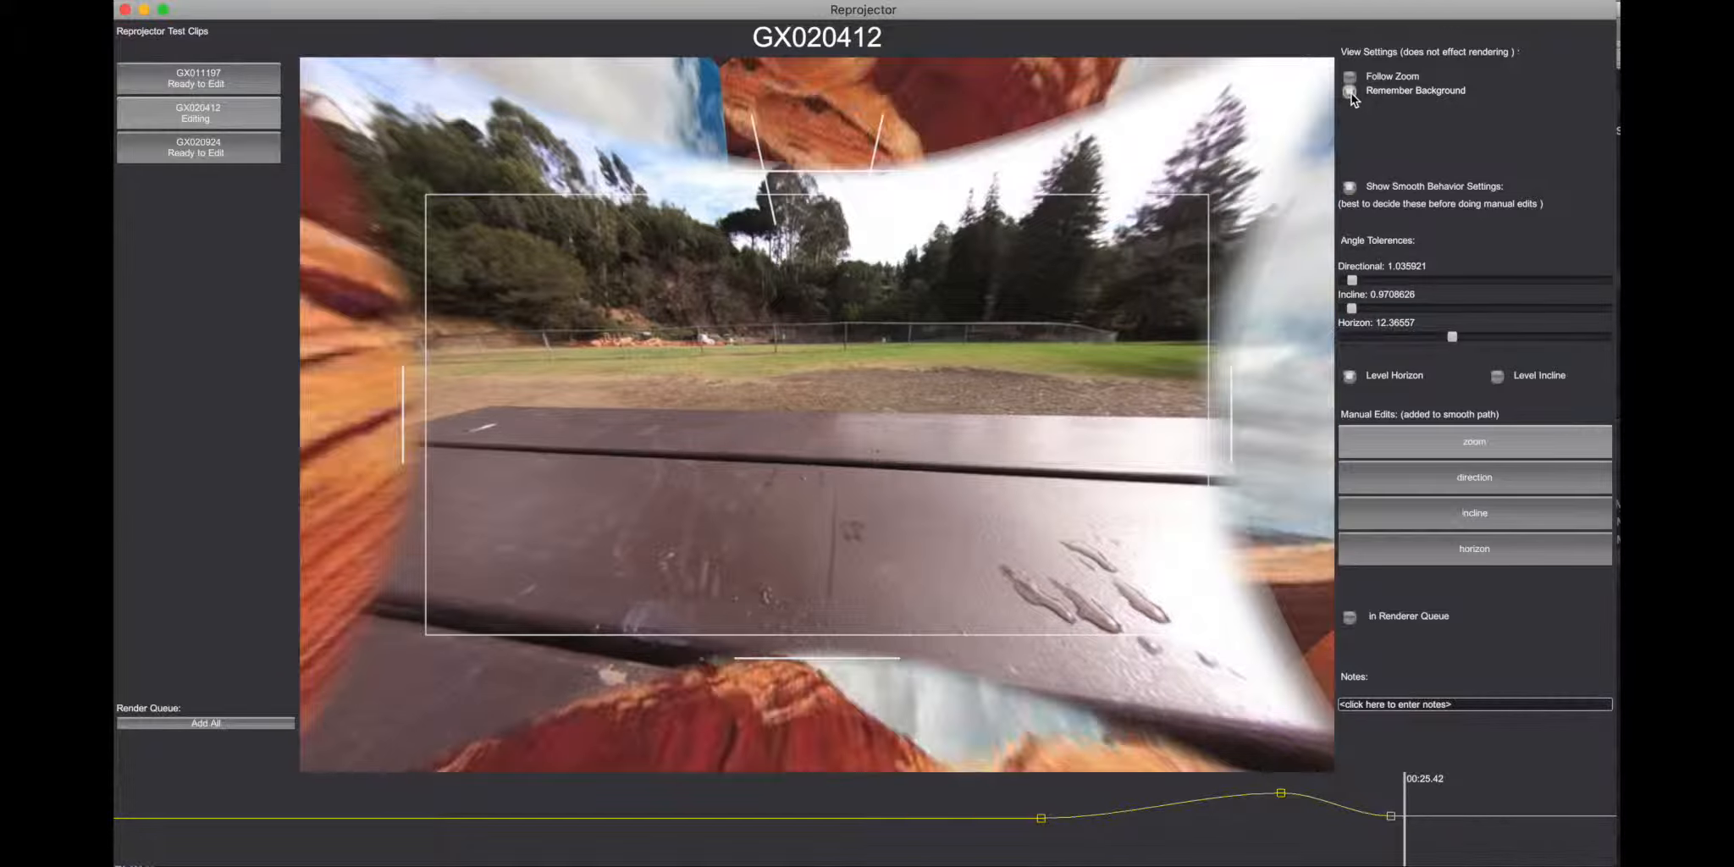
left_click(1350, 78)
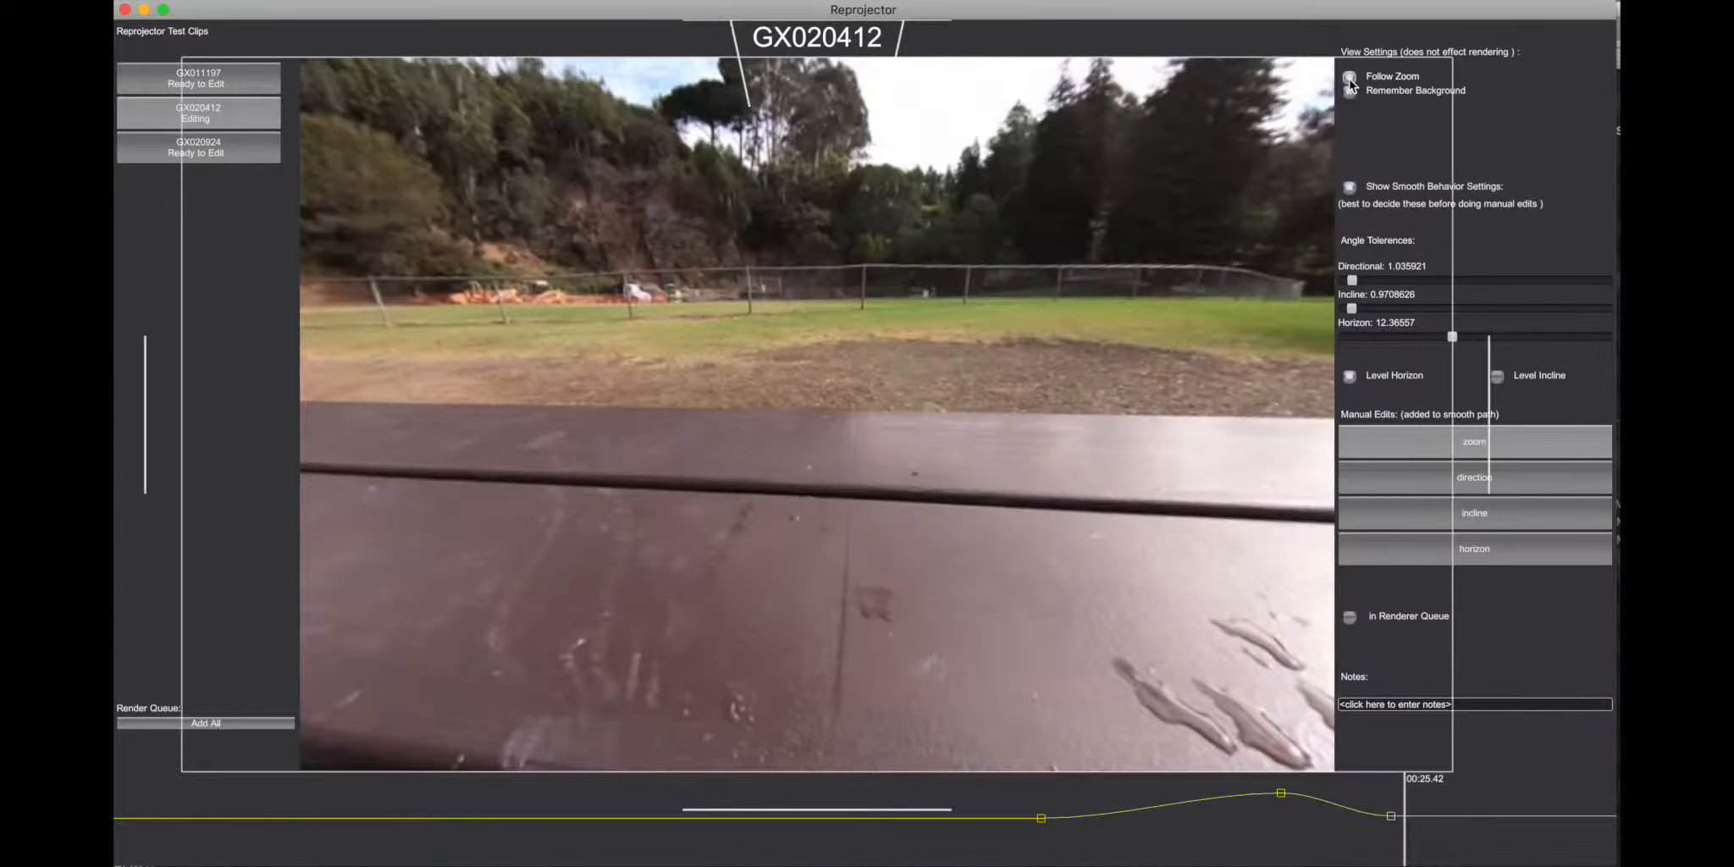
left_click(1050, 830)
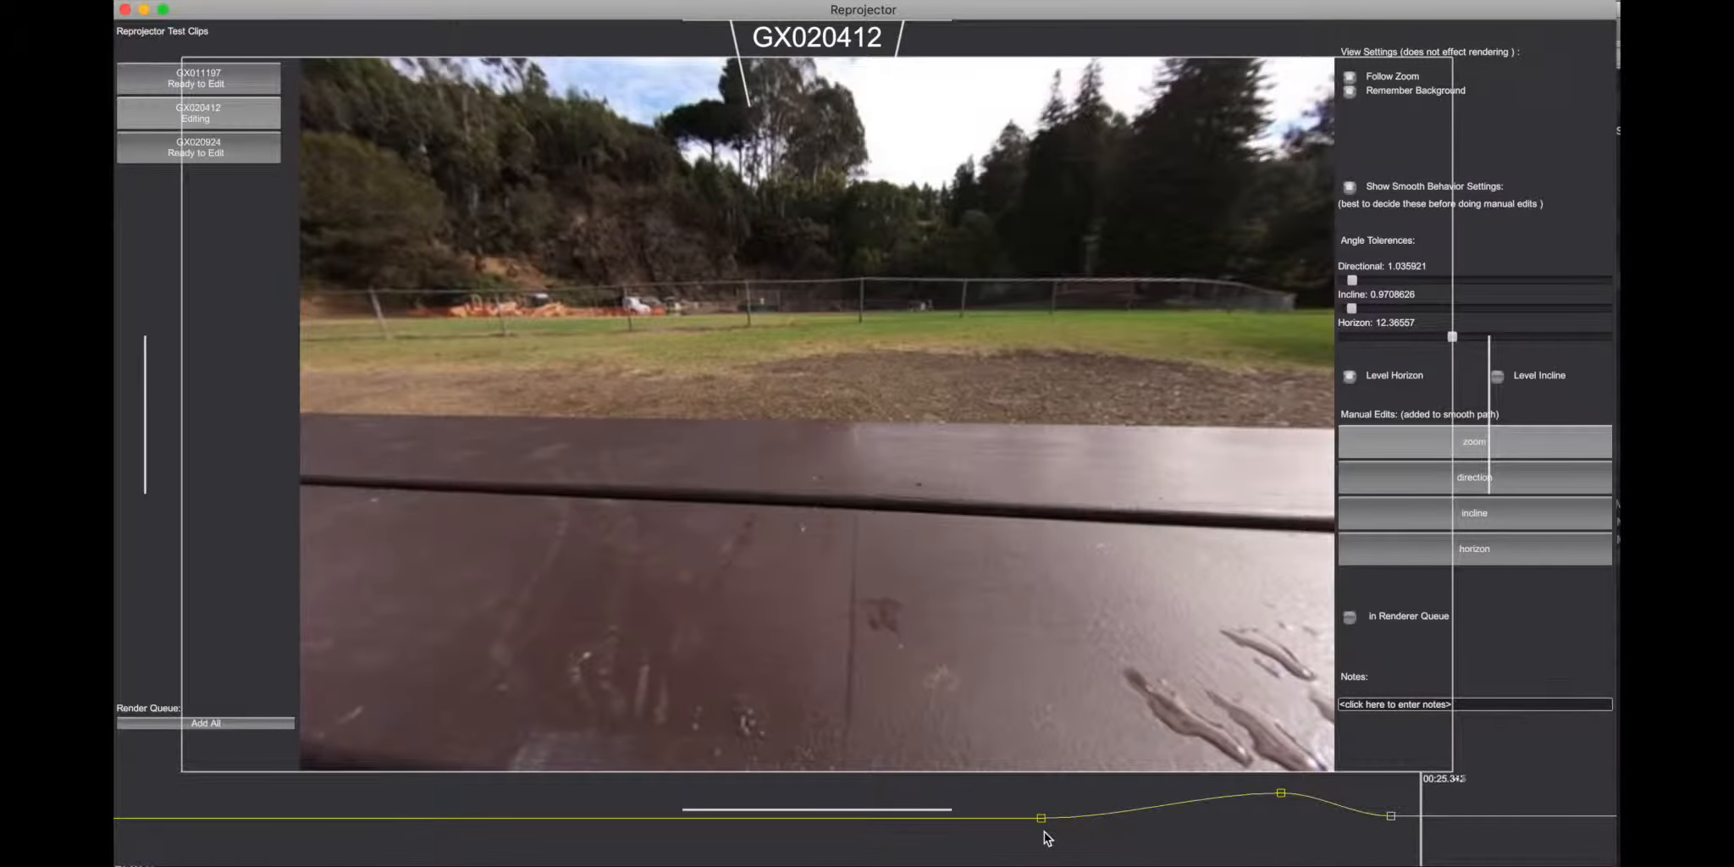
key("space")
left_click(1351, 91)
left_click(1350, 77)
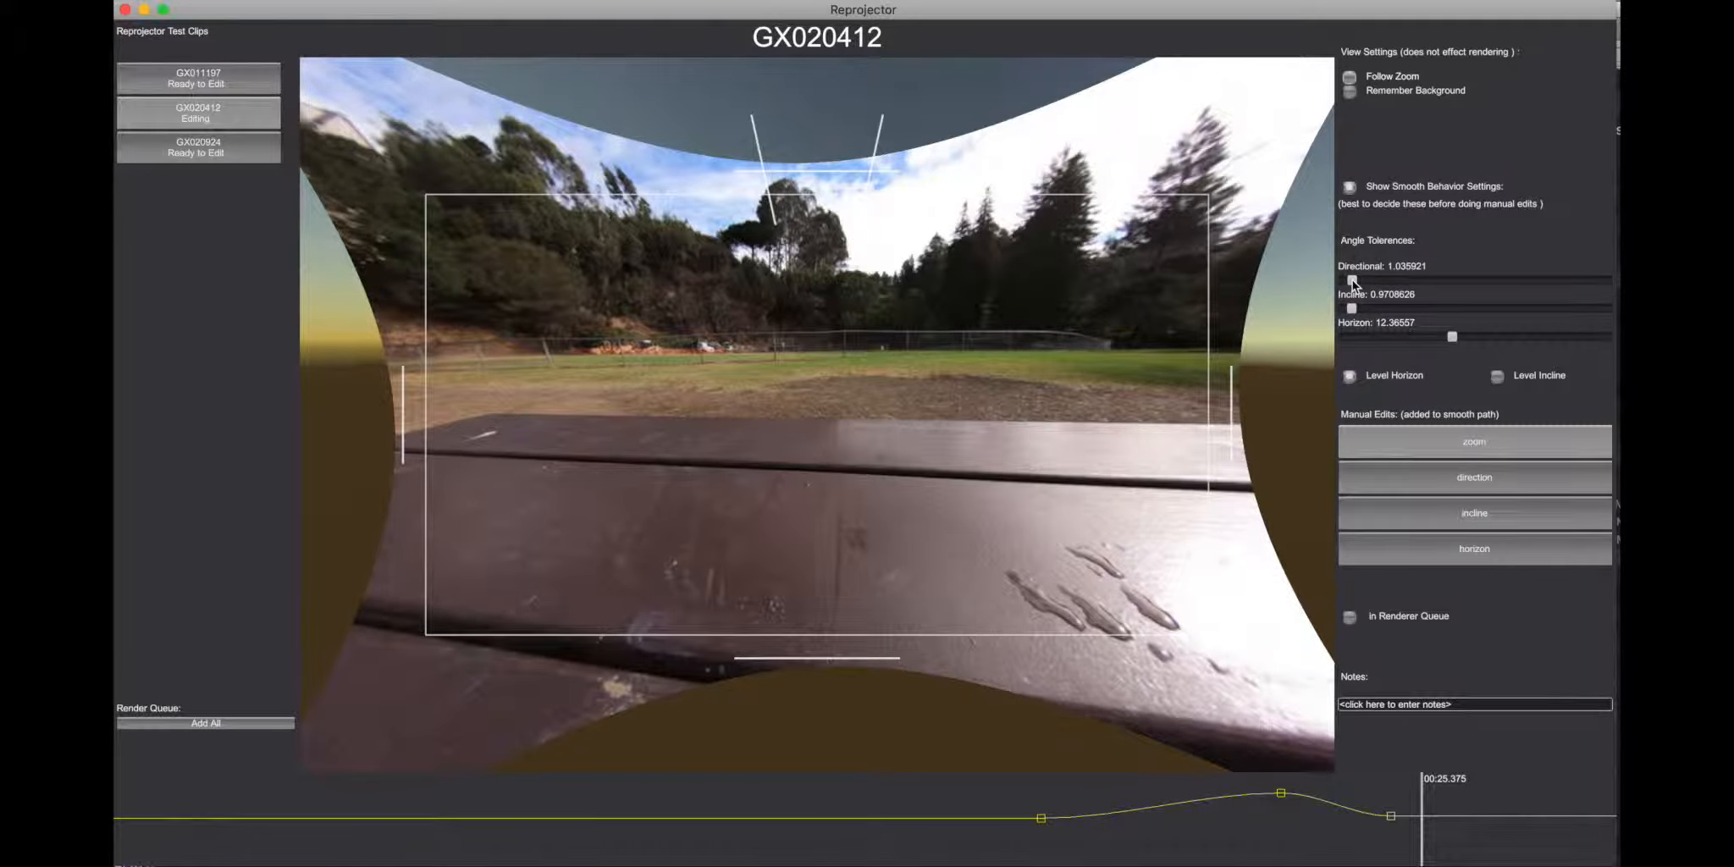
Step: Set the Directional, Incline and Horizon tolerances to 0, regenerate the smooth path, and preview the clip with Level Horizon off
left_click_drag(1352, 280, 1328, 307)
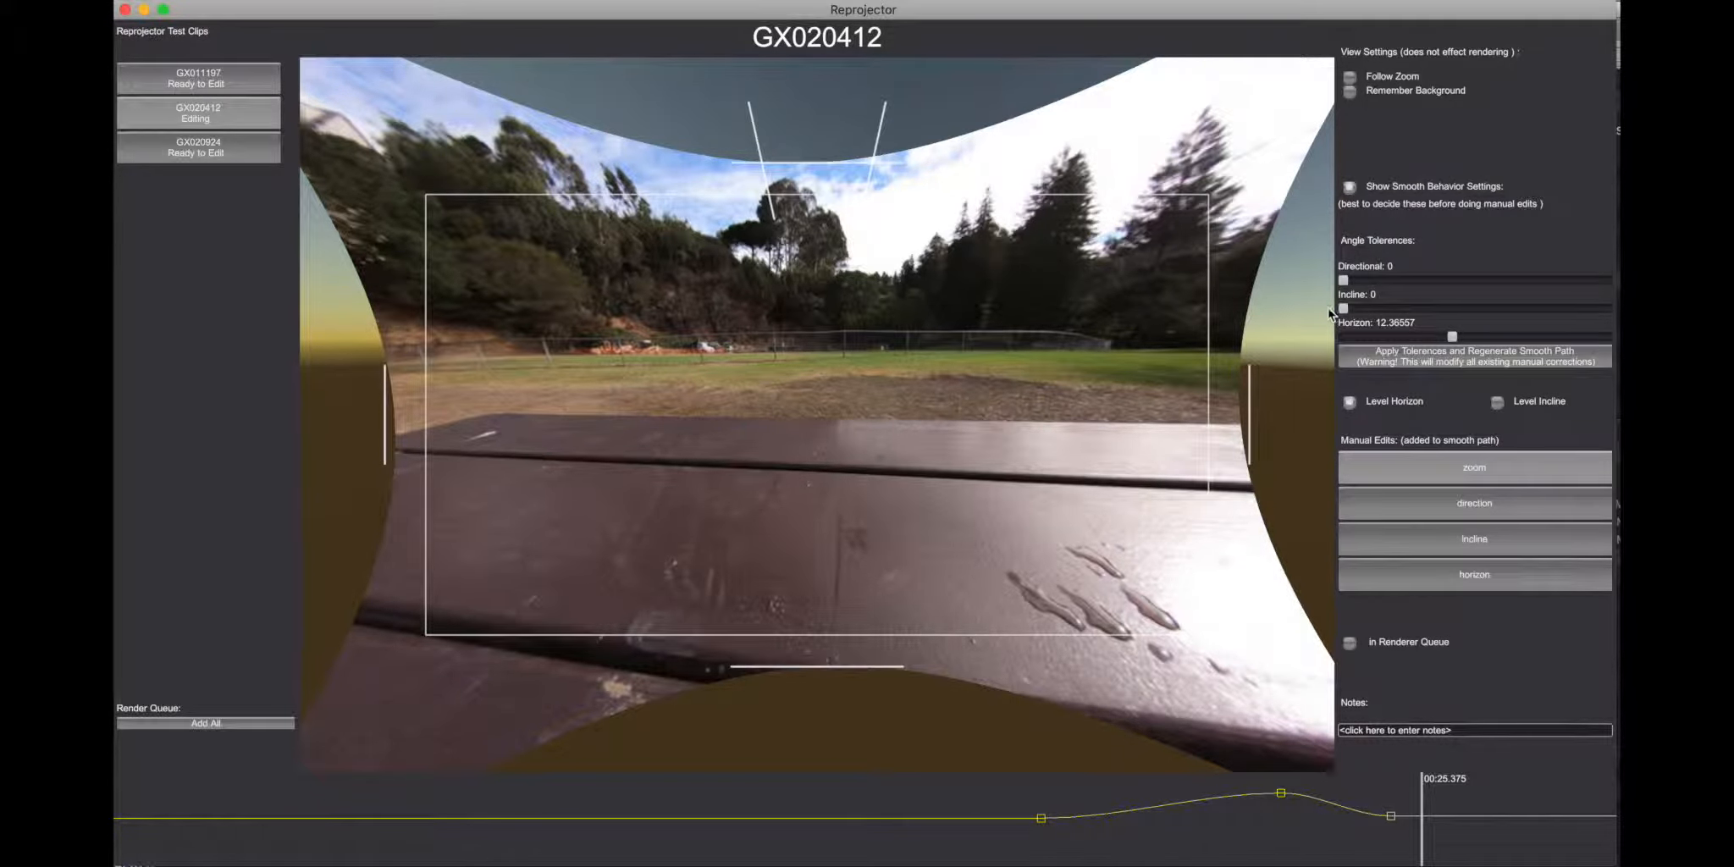
left_click_drag(1453, 337, 1277, 341)
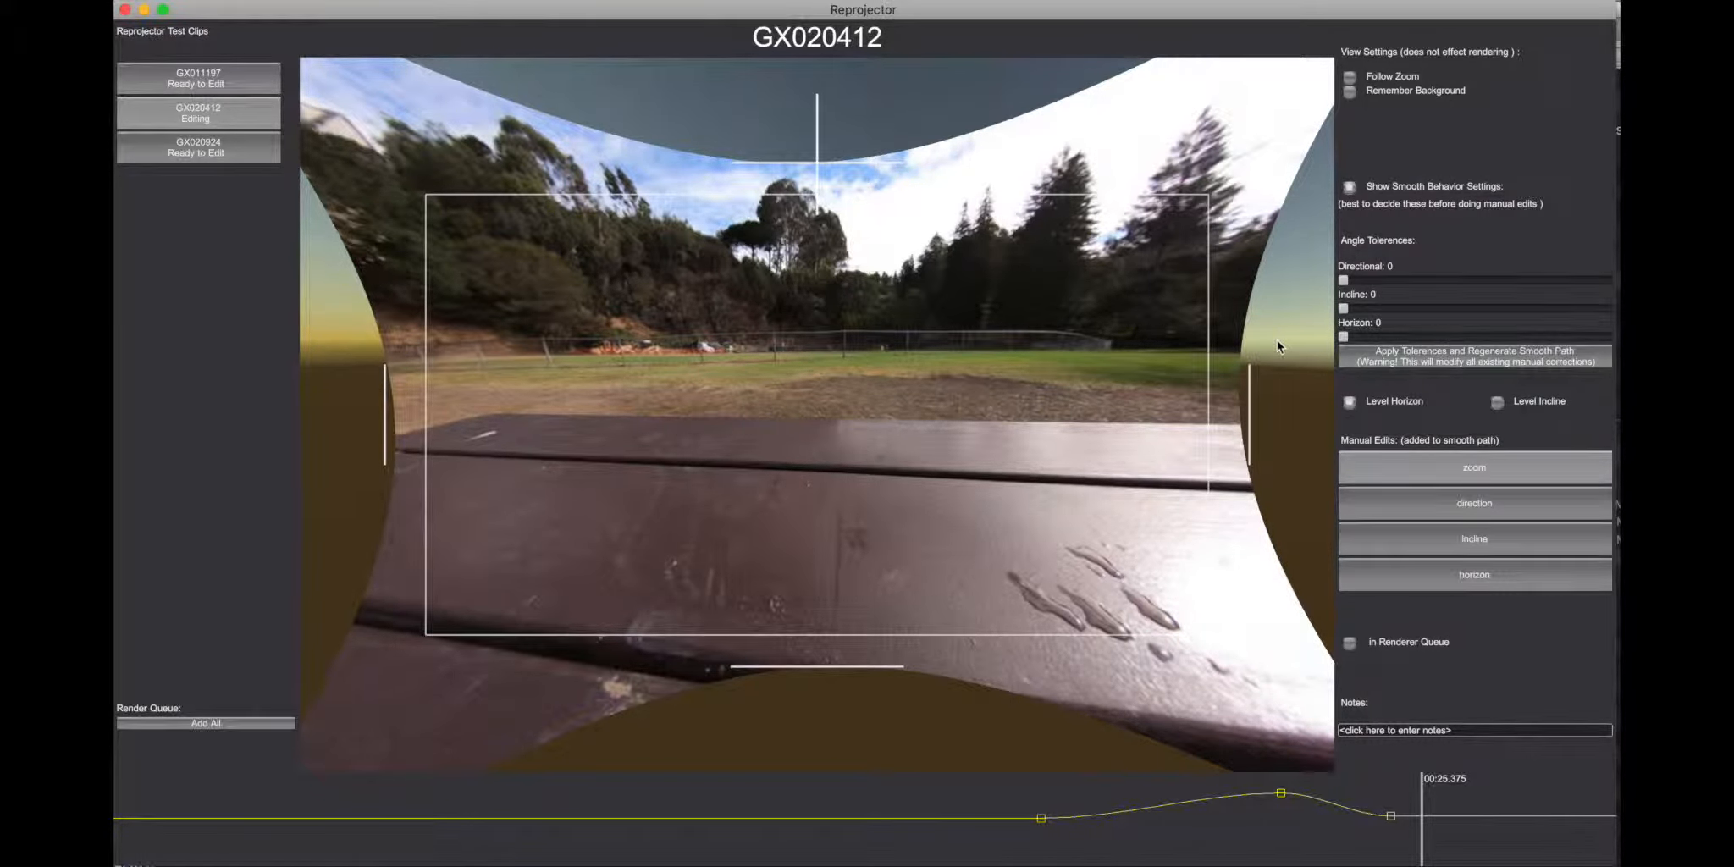
left_click(1389, 359)
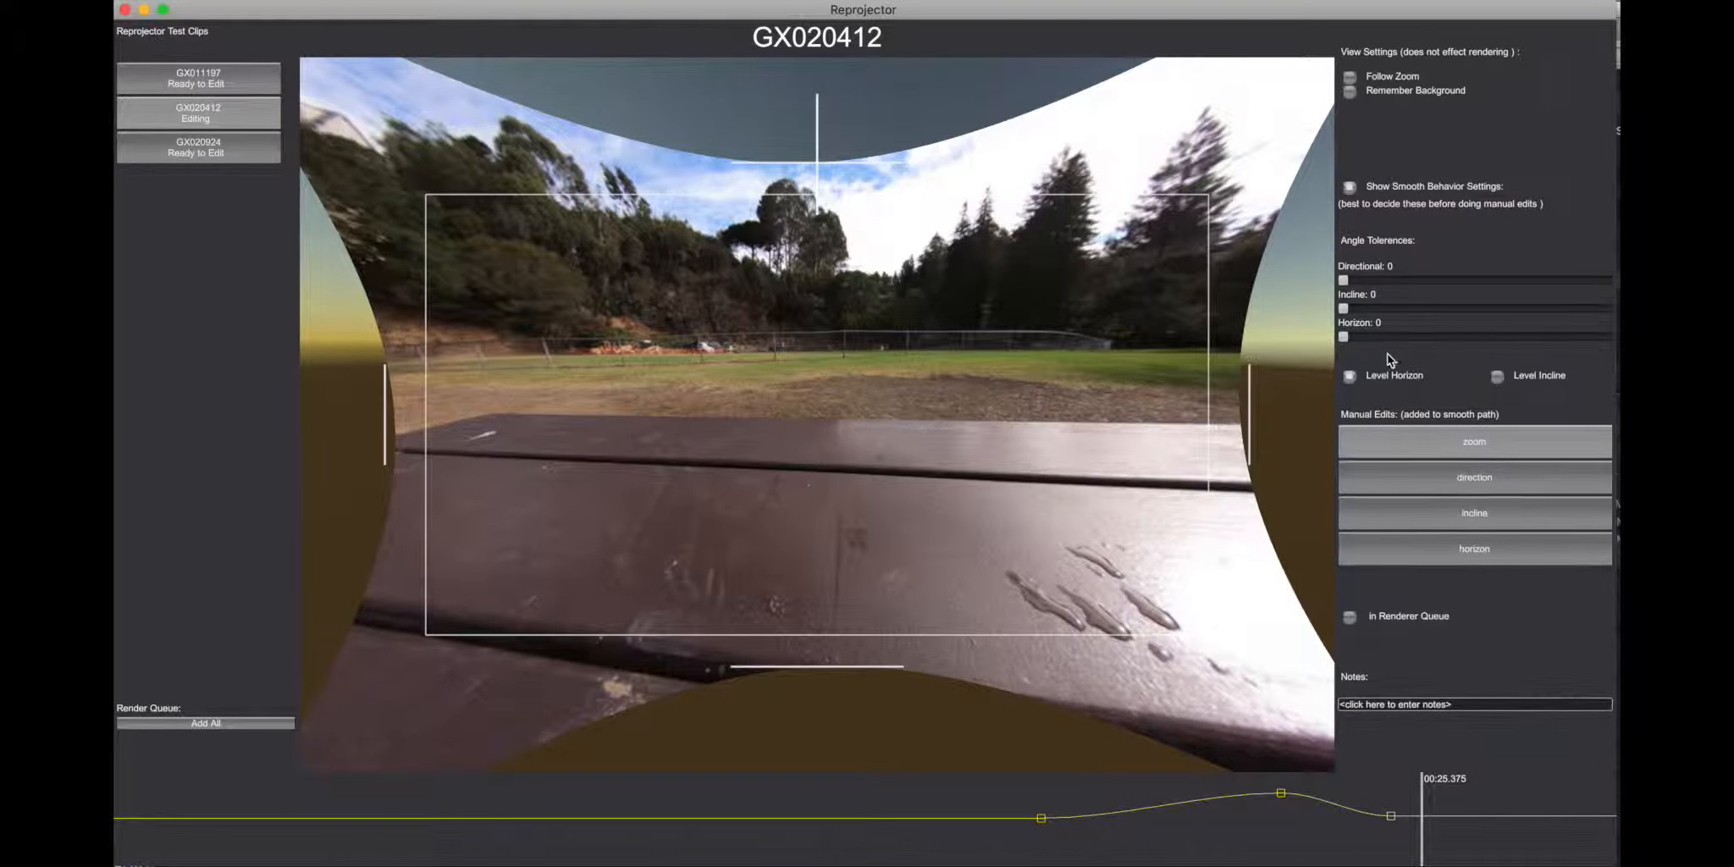
left_click(1350, 376)
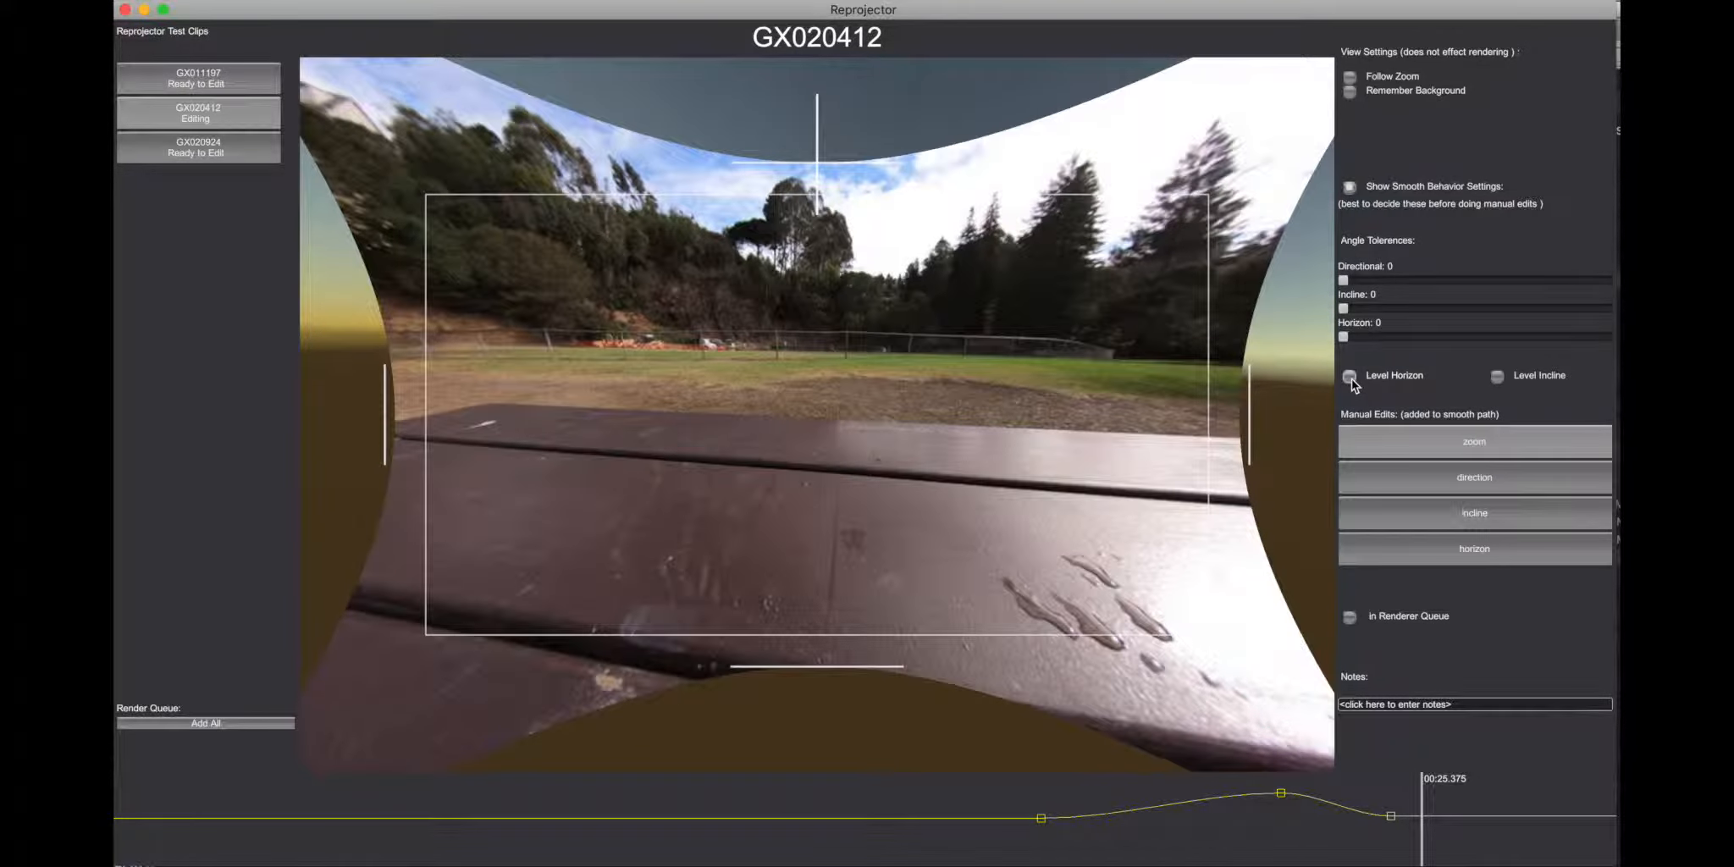
left_click(571, 796)
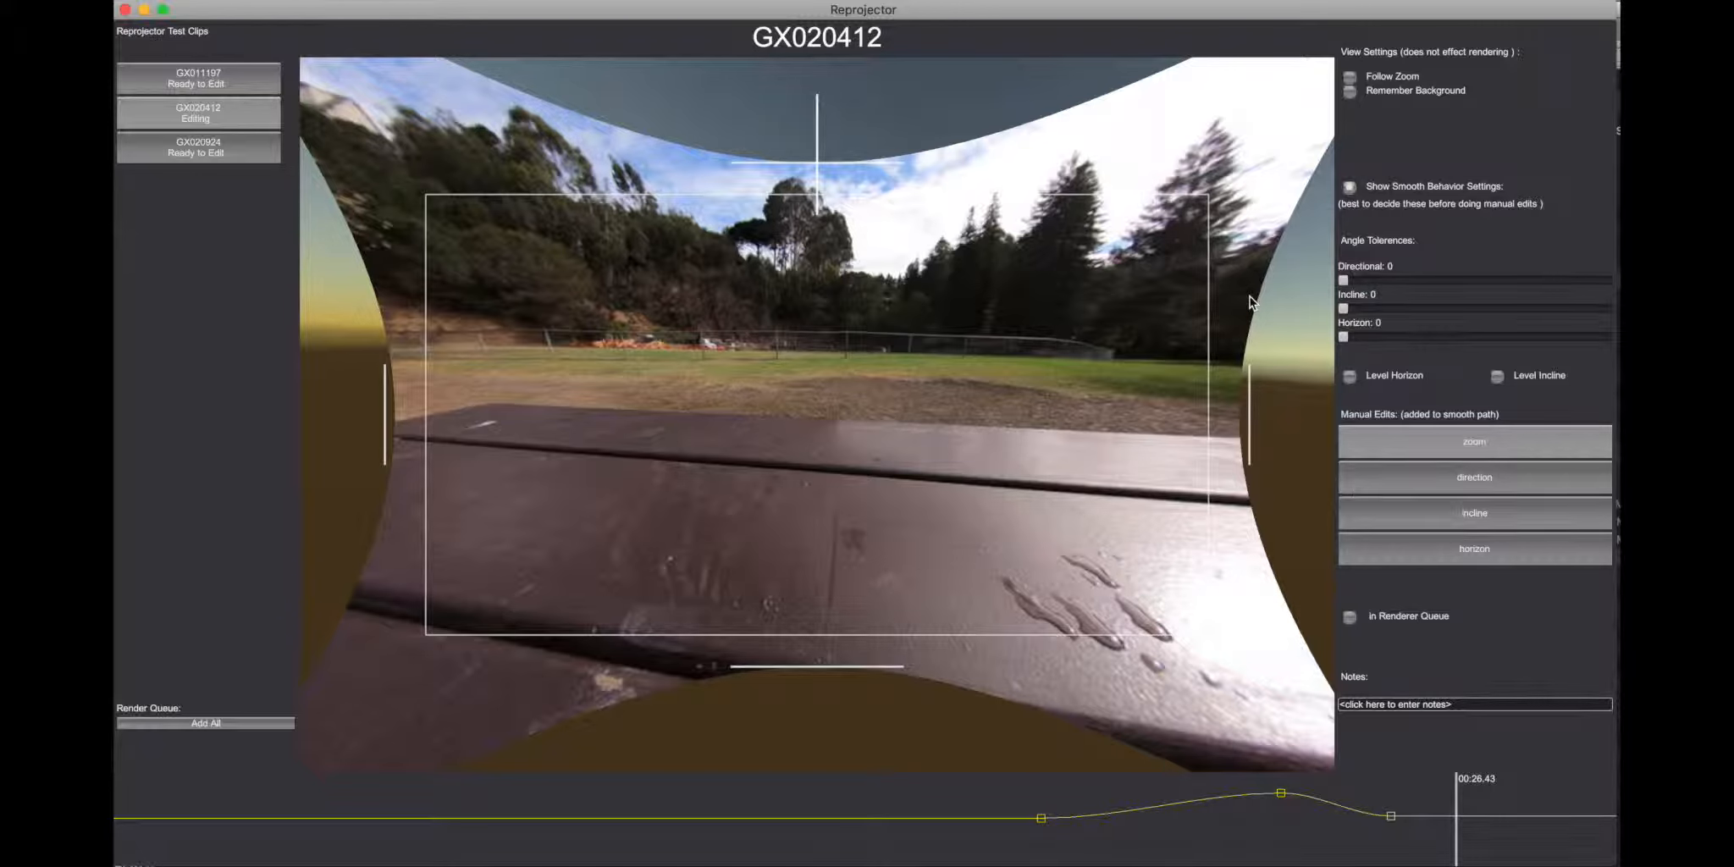
Step: Set Directional to 1.563056, Incline to 1.26696 and Horizon to 1.734875, regenerate the smooth path, and preview the clip
left_click_drag(1346, 280, 1357, 339)
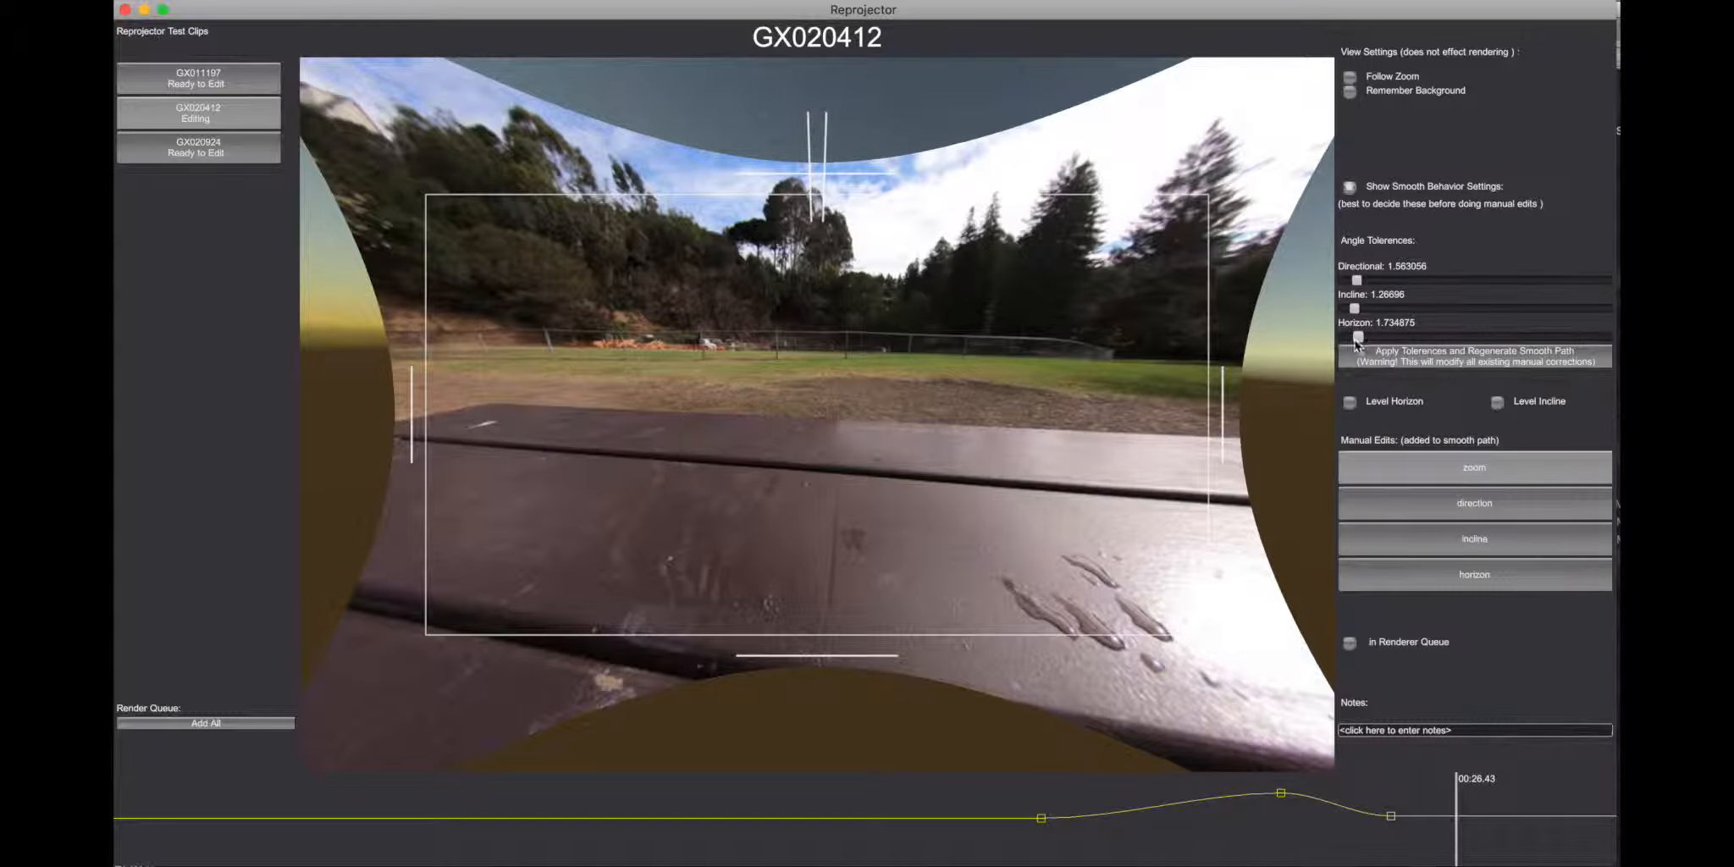
left_click(1390, 356)
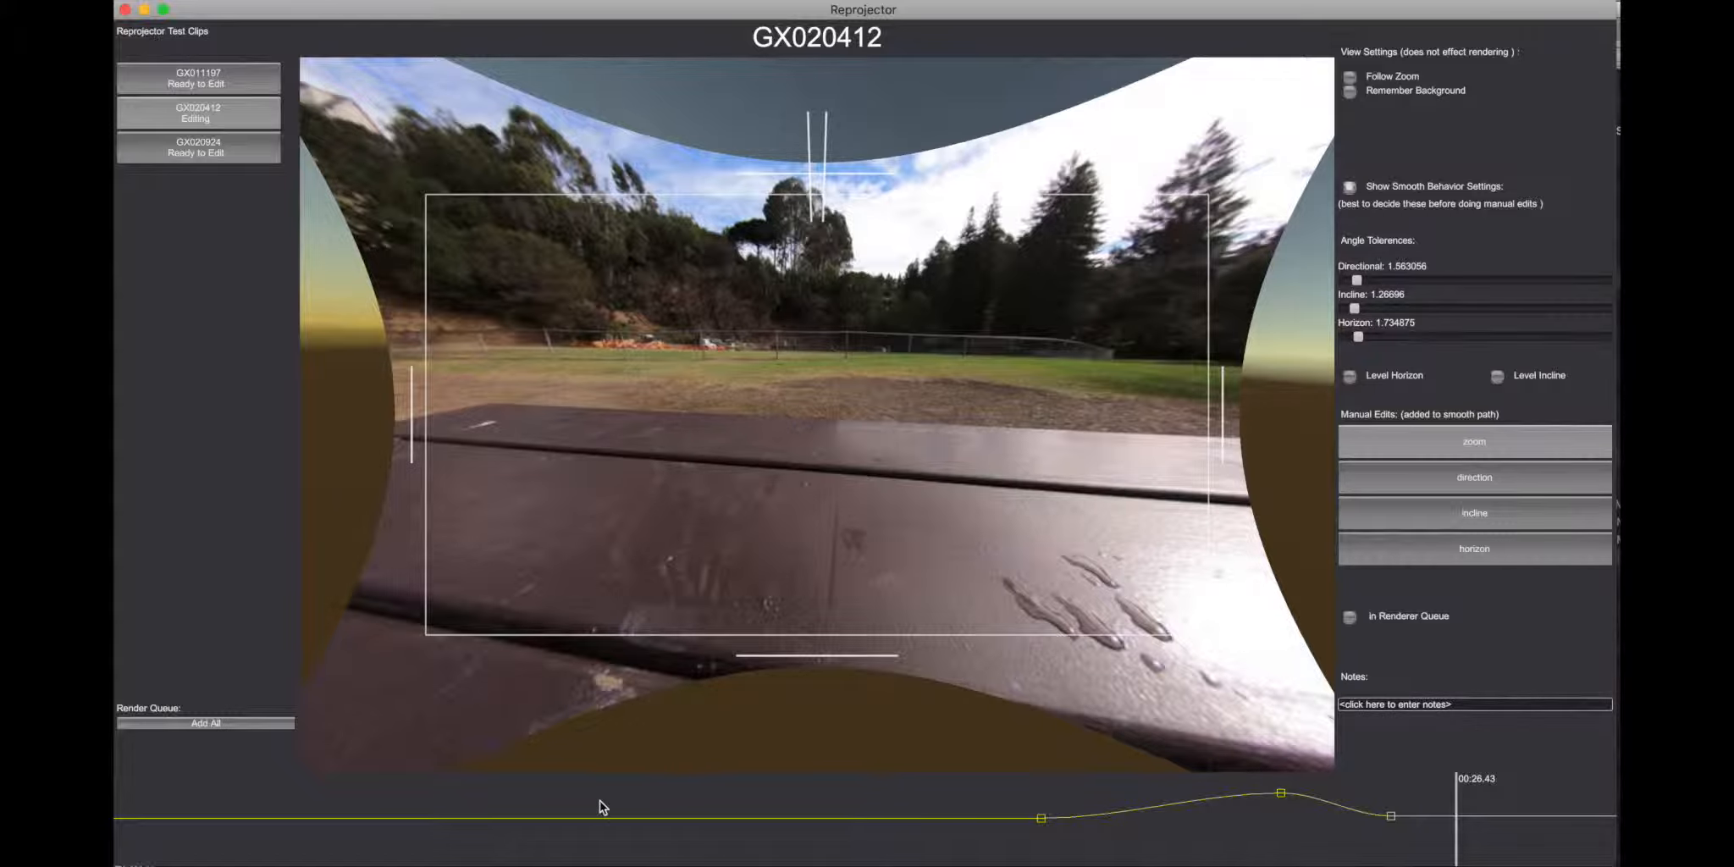
left_click(599, 807)
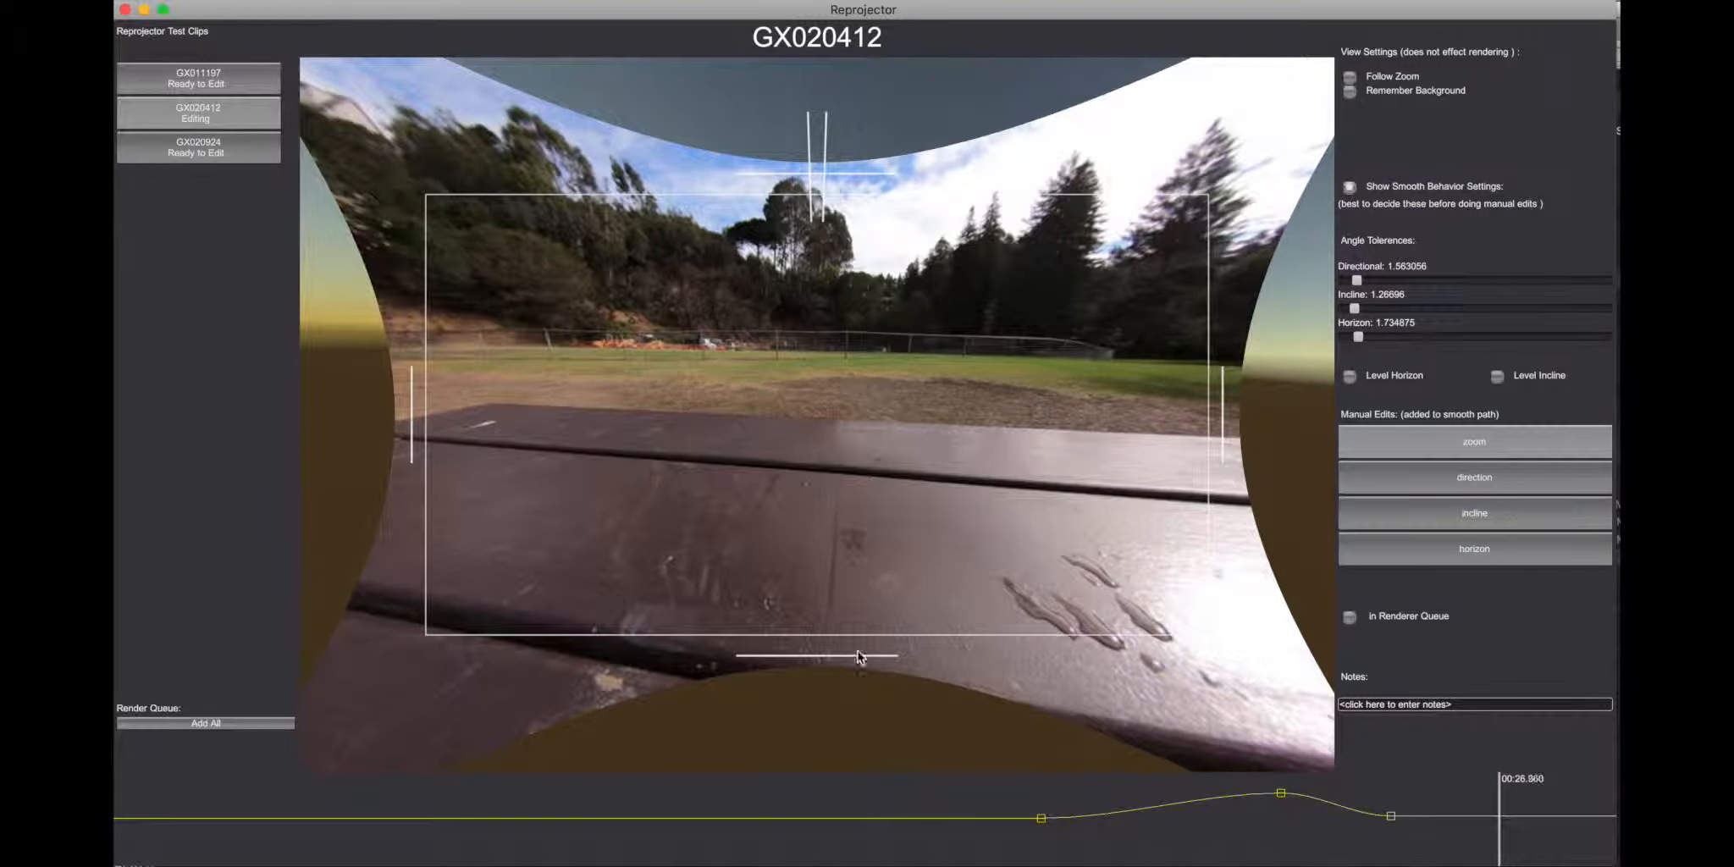
Step: Set Directional to 8.494634, Incline to 11.1399 and Horizon to 10.67449, regenerate the smooth path, and hide the smooth behavior settings
left_click_drag(1358, 281, 1399, 279)
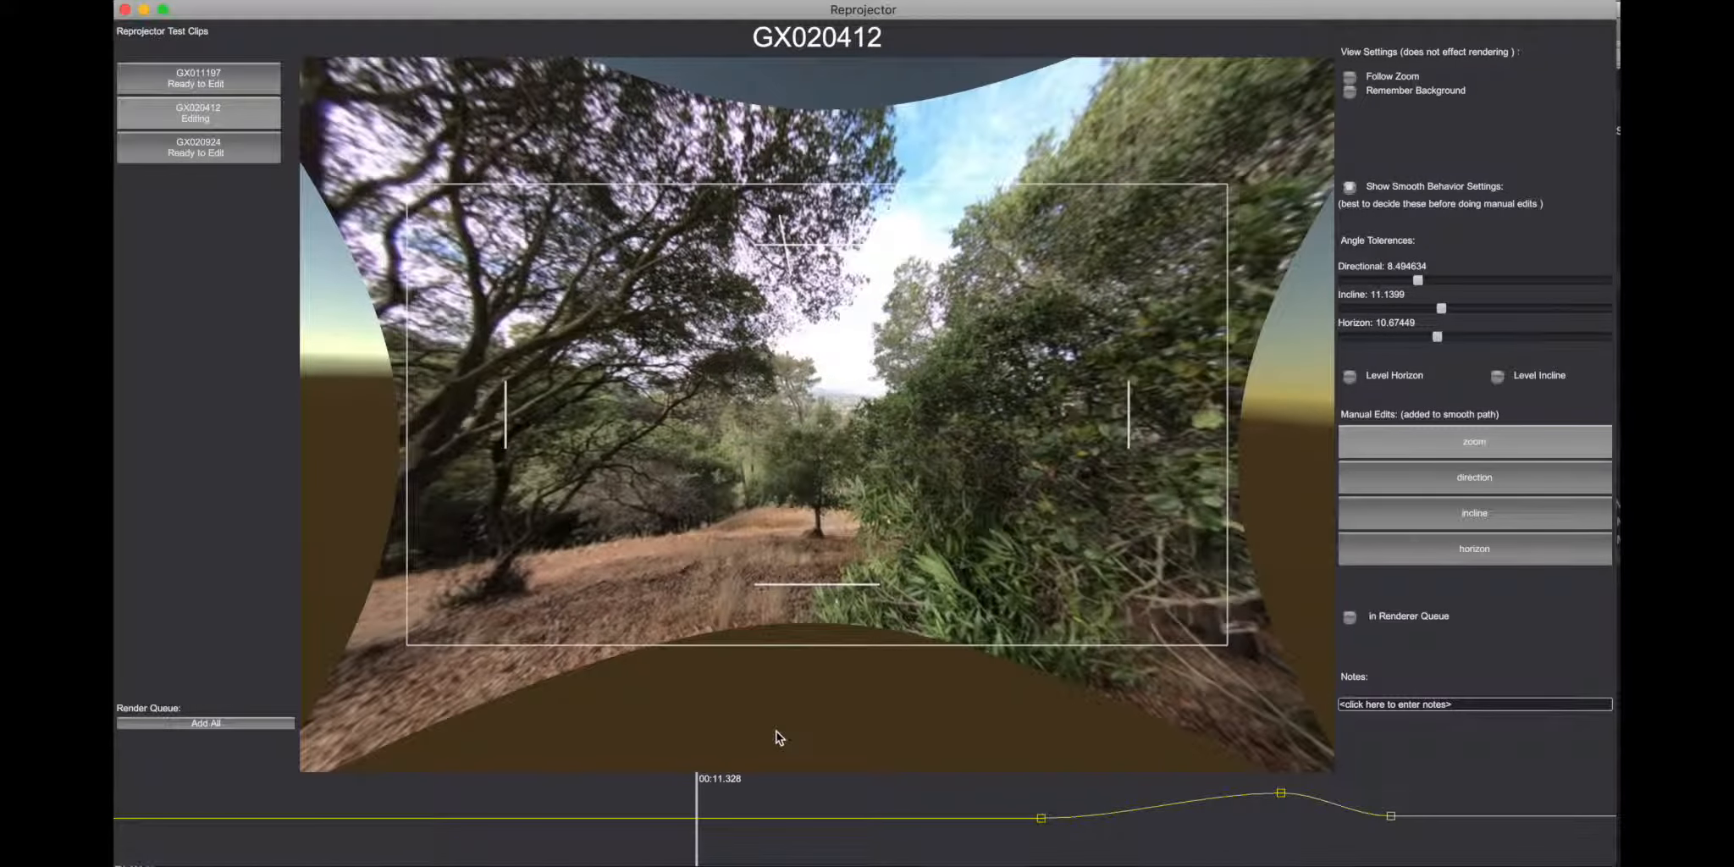
left_click(1350, 188)
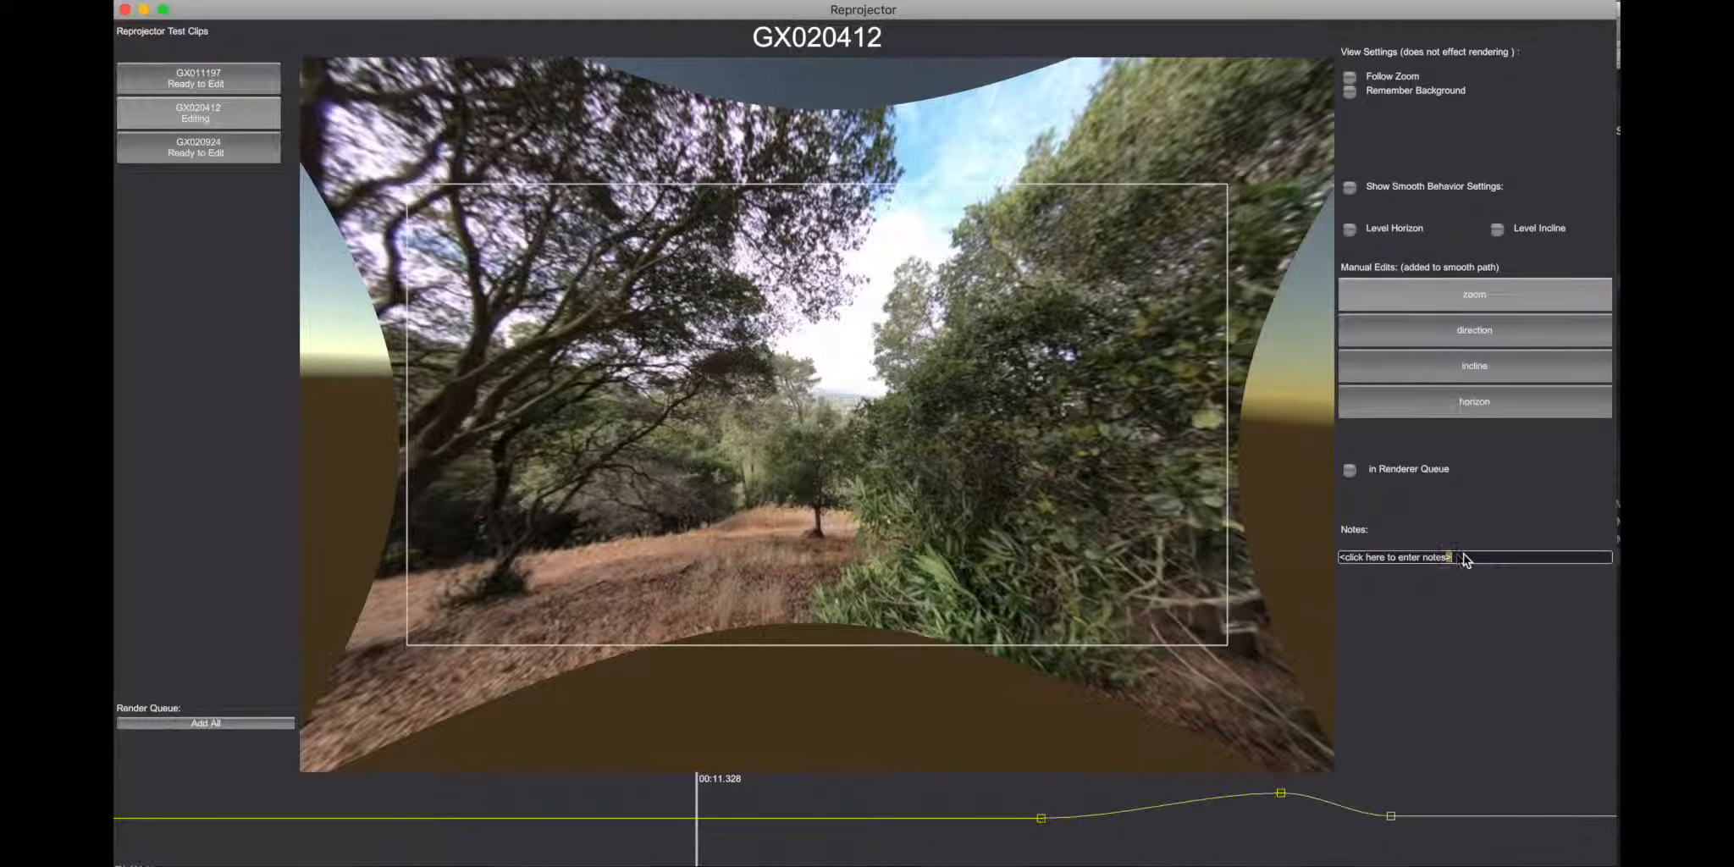
Step: Replace the placeholder text in the GX020412 clip's notes with "he"
left_click_drag(1466, 560, 1346, 557)
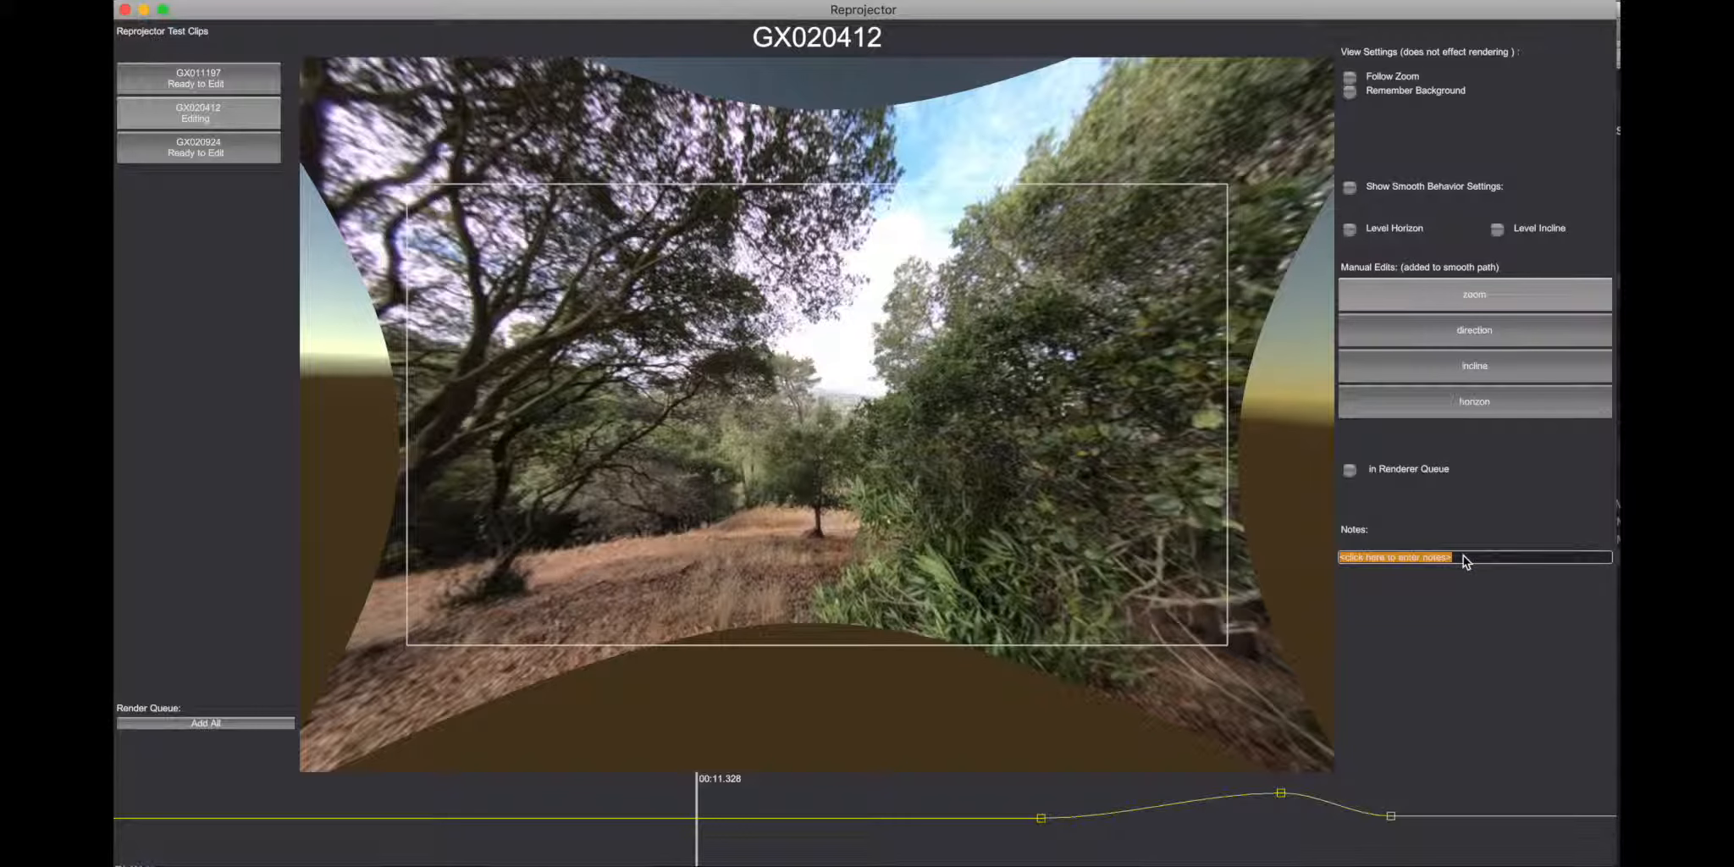
type("he")
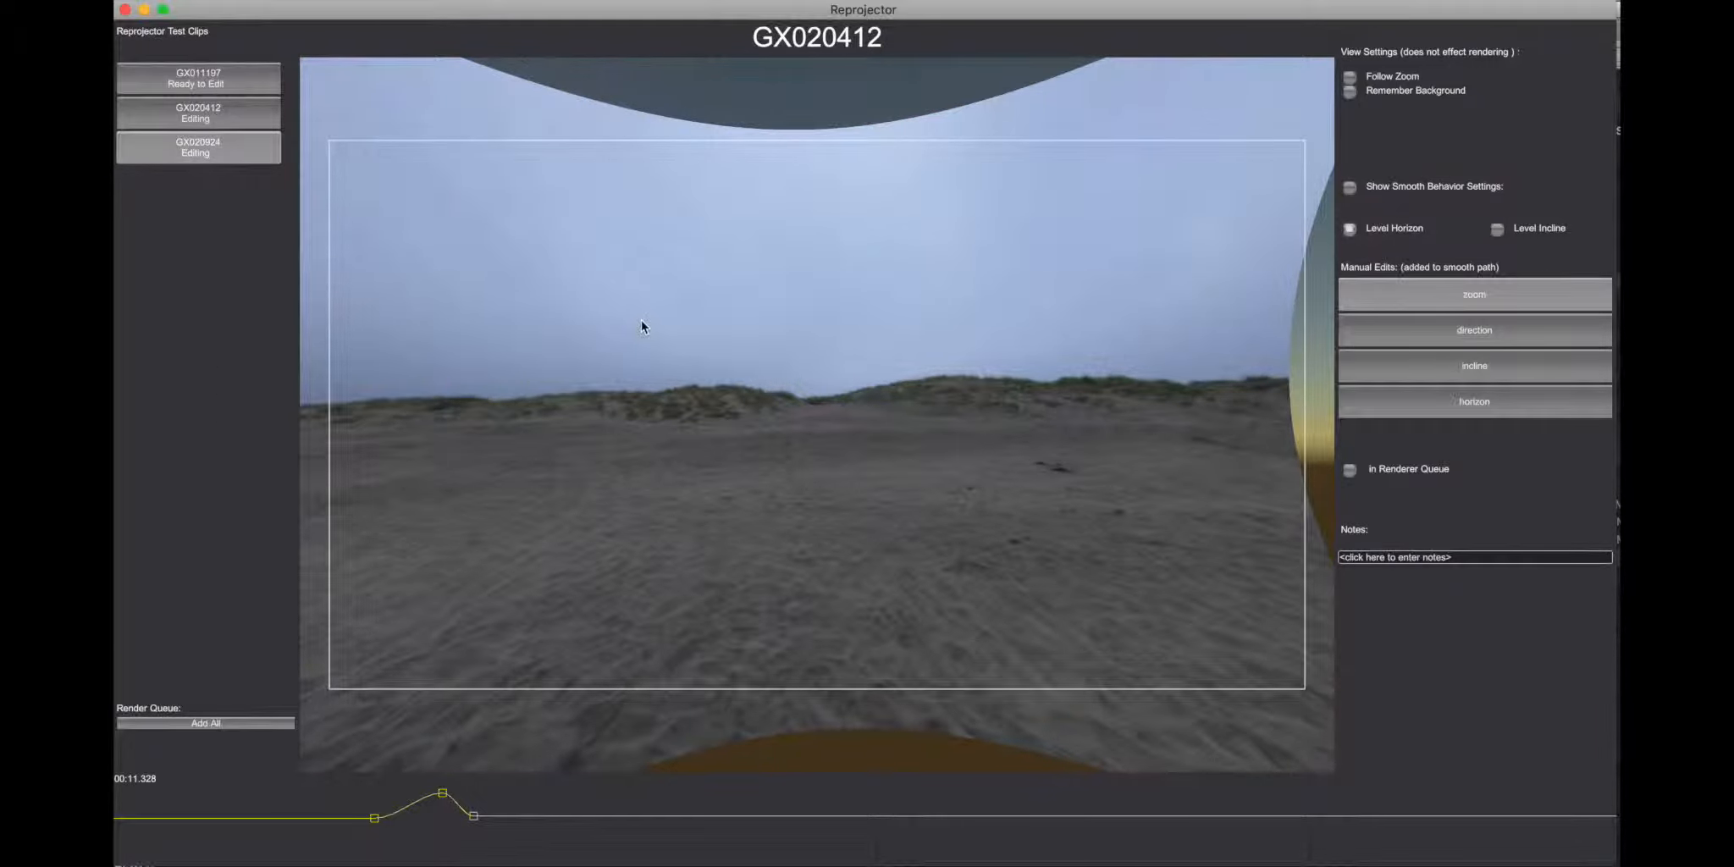
Step: Add the current clip and all remaining clips to the render queue, and start rendering out the 3 clips
left_click(1350, 471)
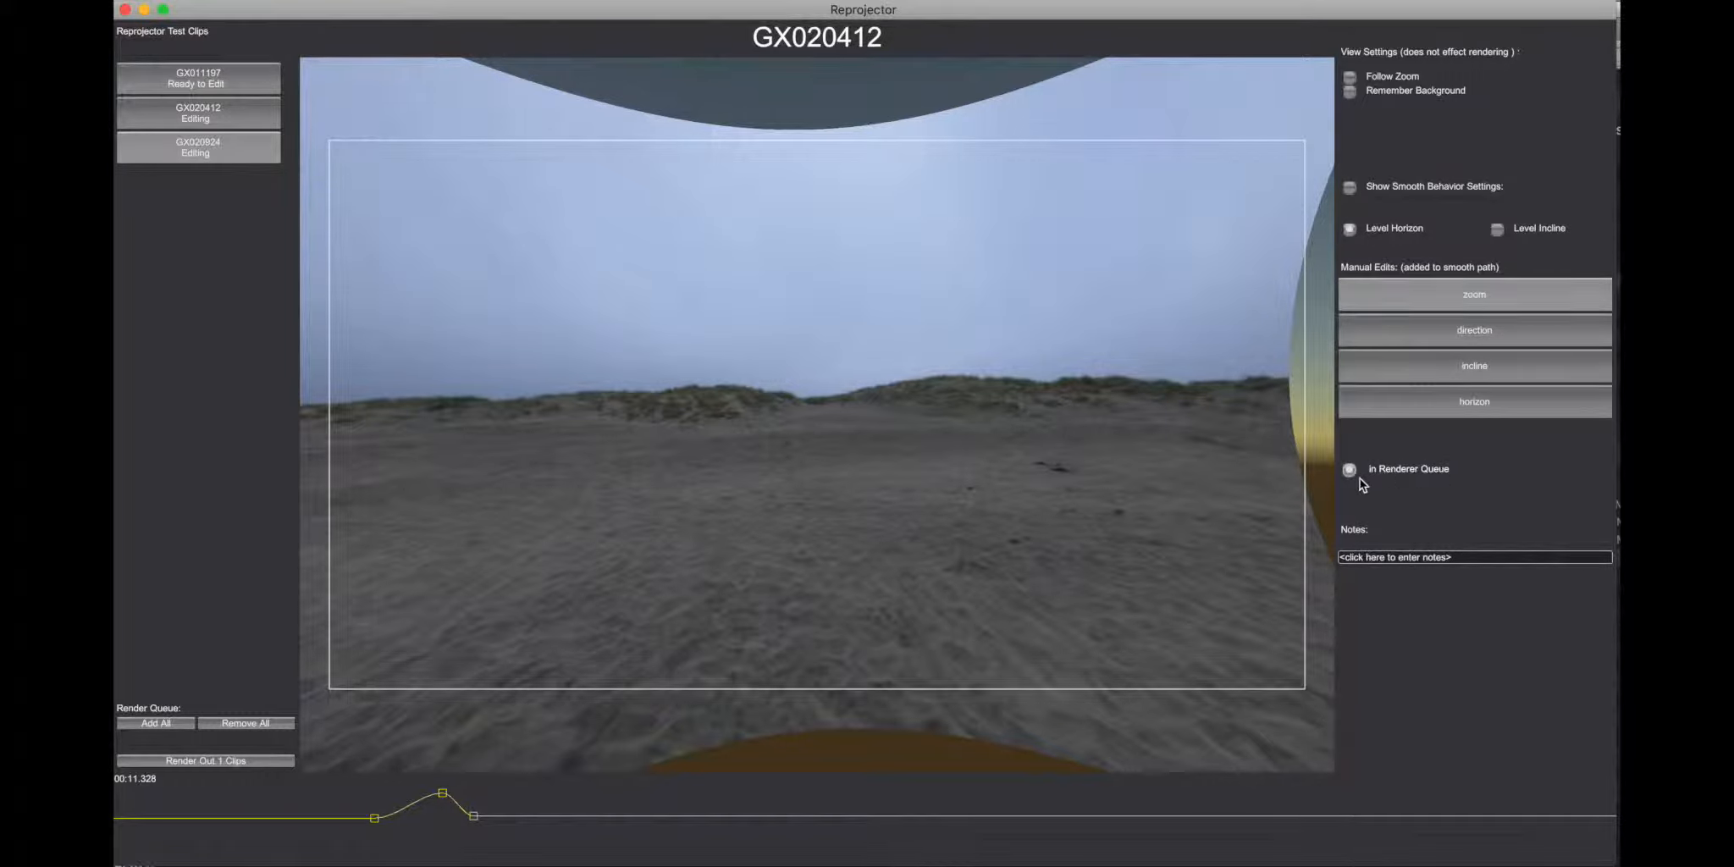
left_click(161, 724)
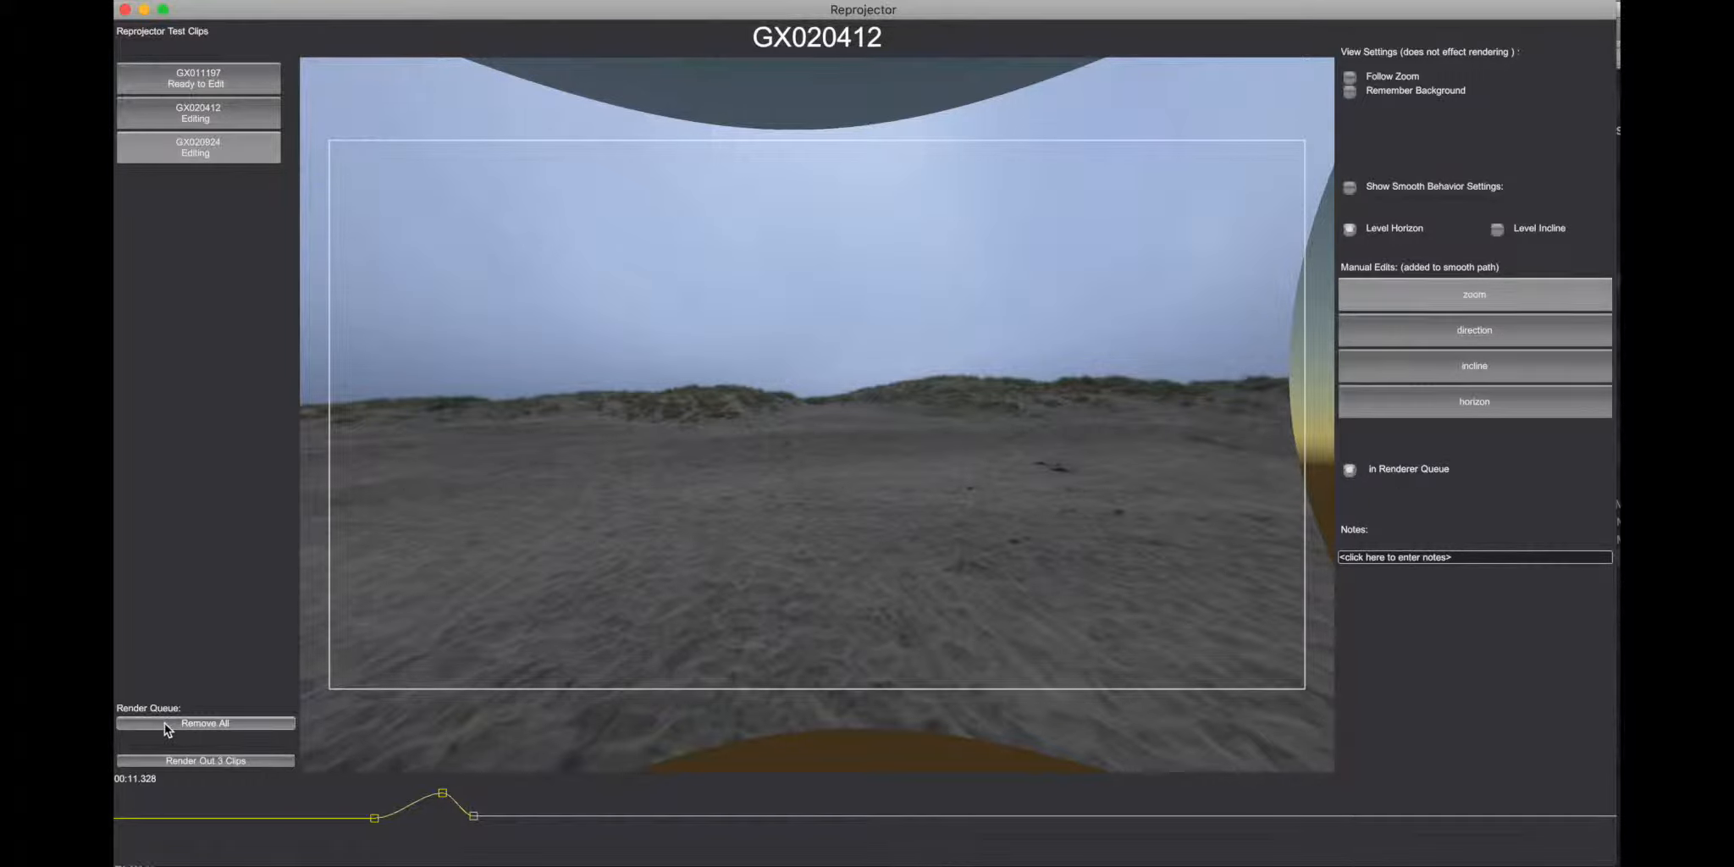
left_click(209, 760)
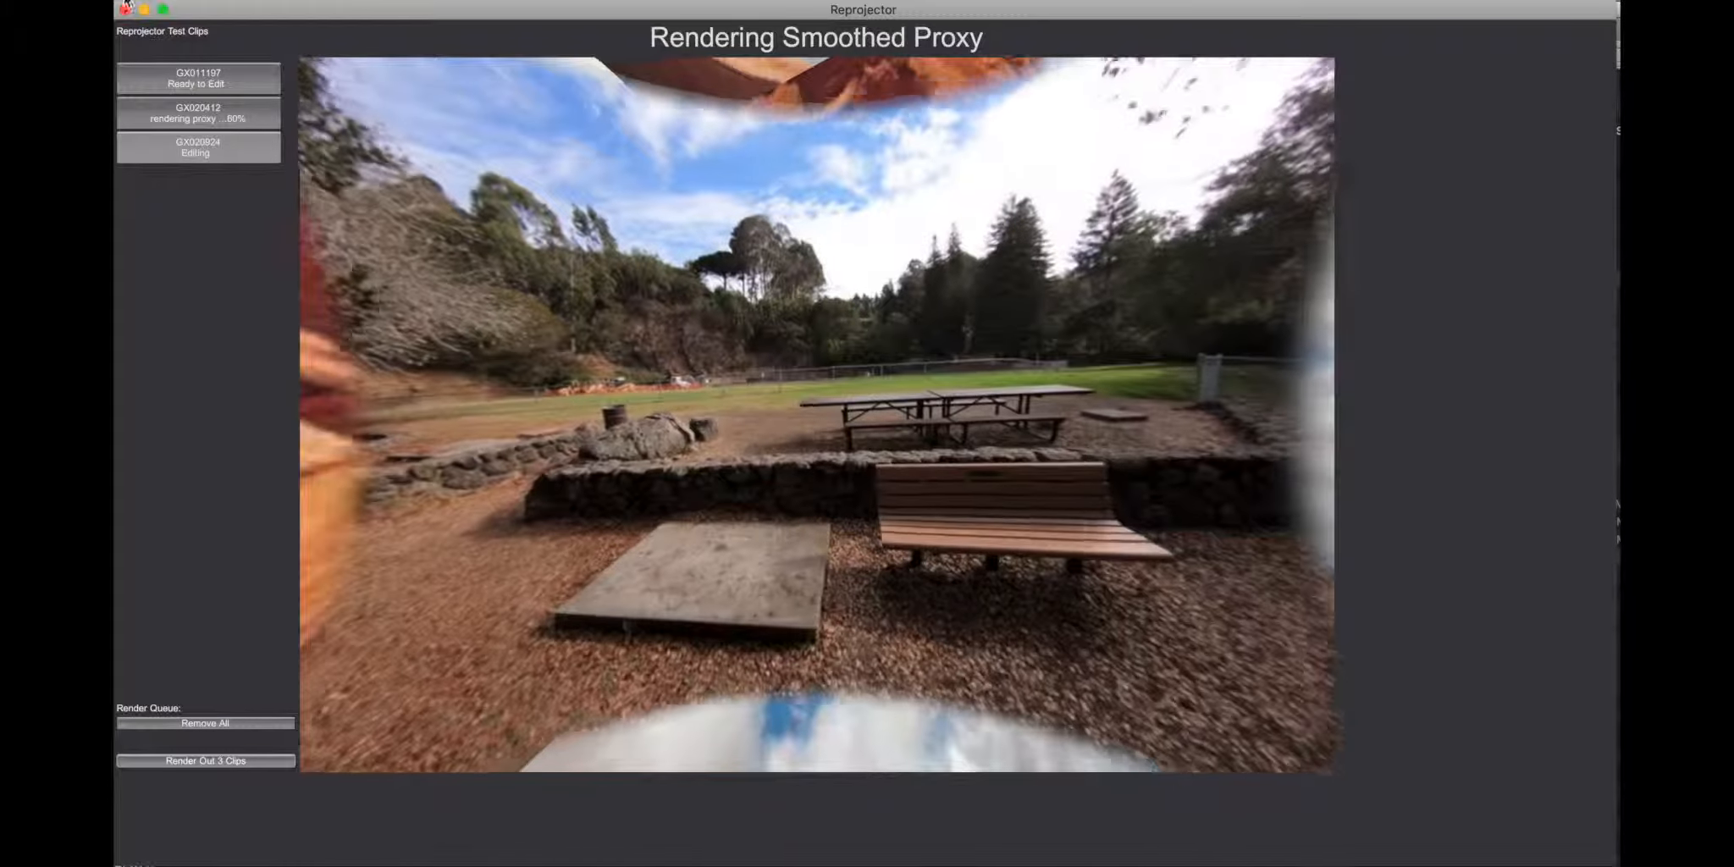
Step: Close the Reprojector window, switch to the Reprojector Test Clips folder in Finder, and expand its rendered_proxy subfolder
left_click(126, 10)
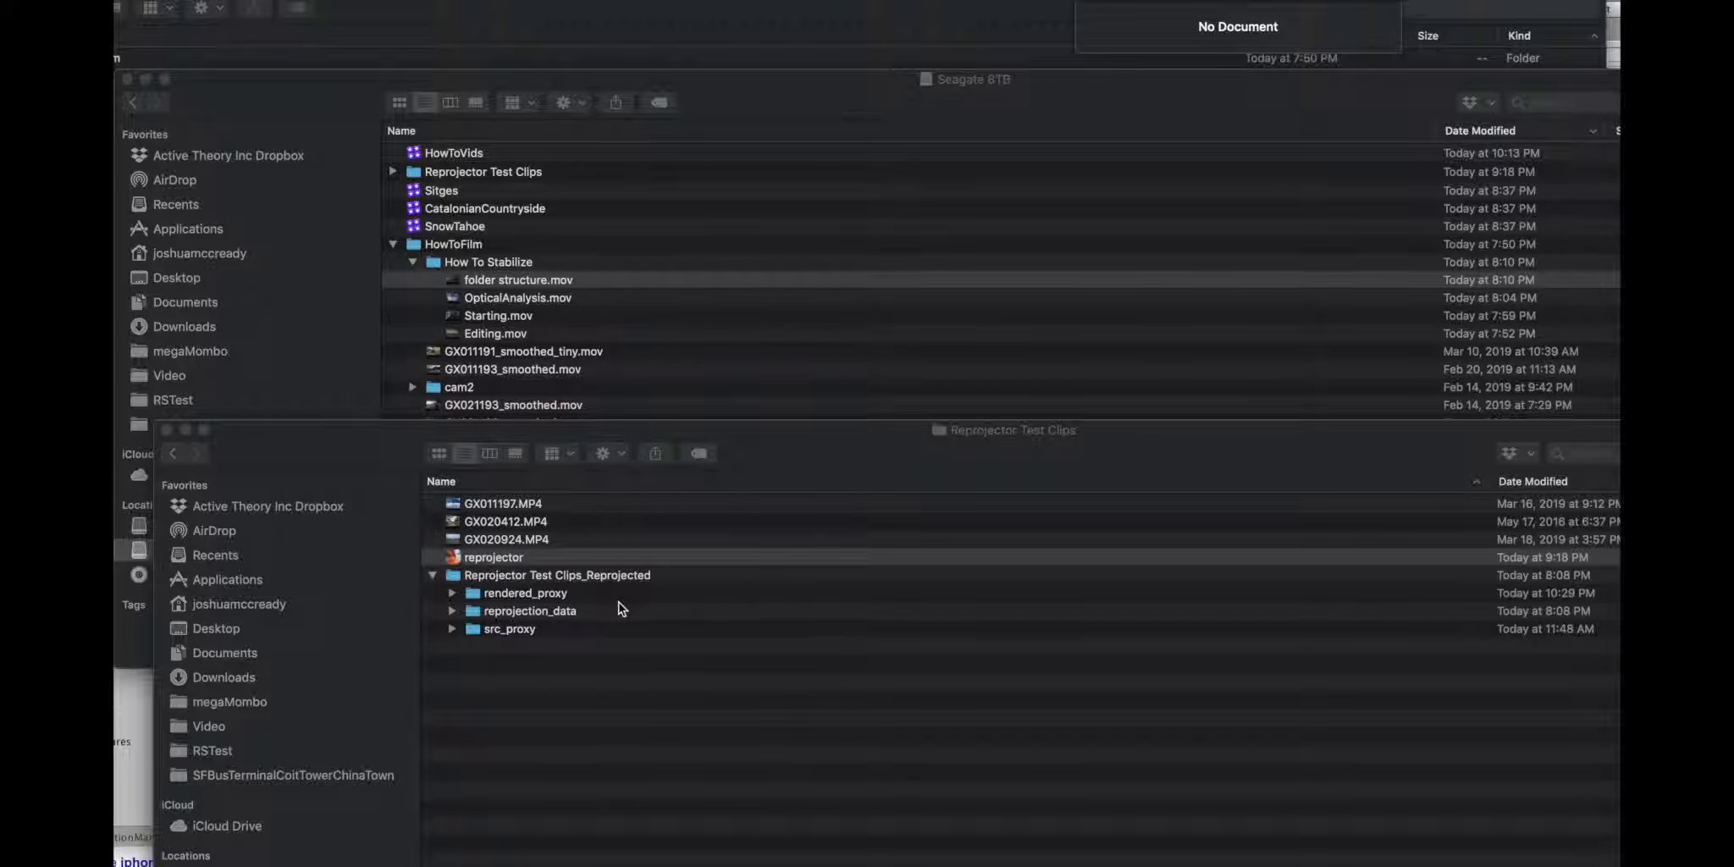
left_click_drag(404, 444, 345, 93)
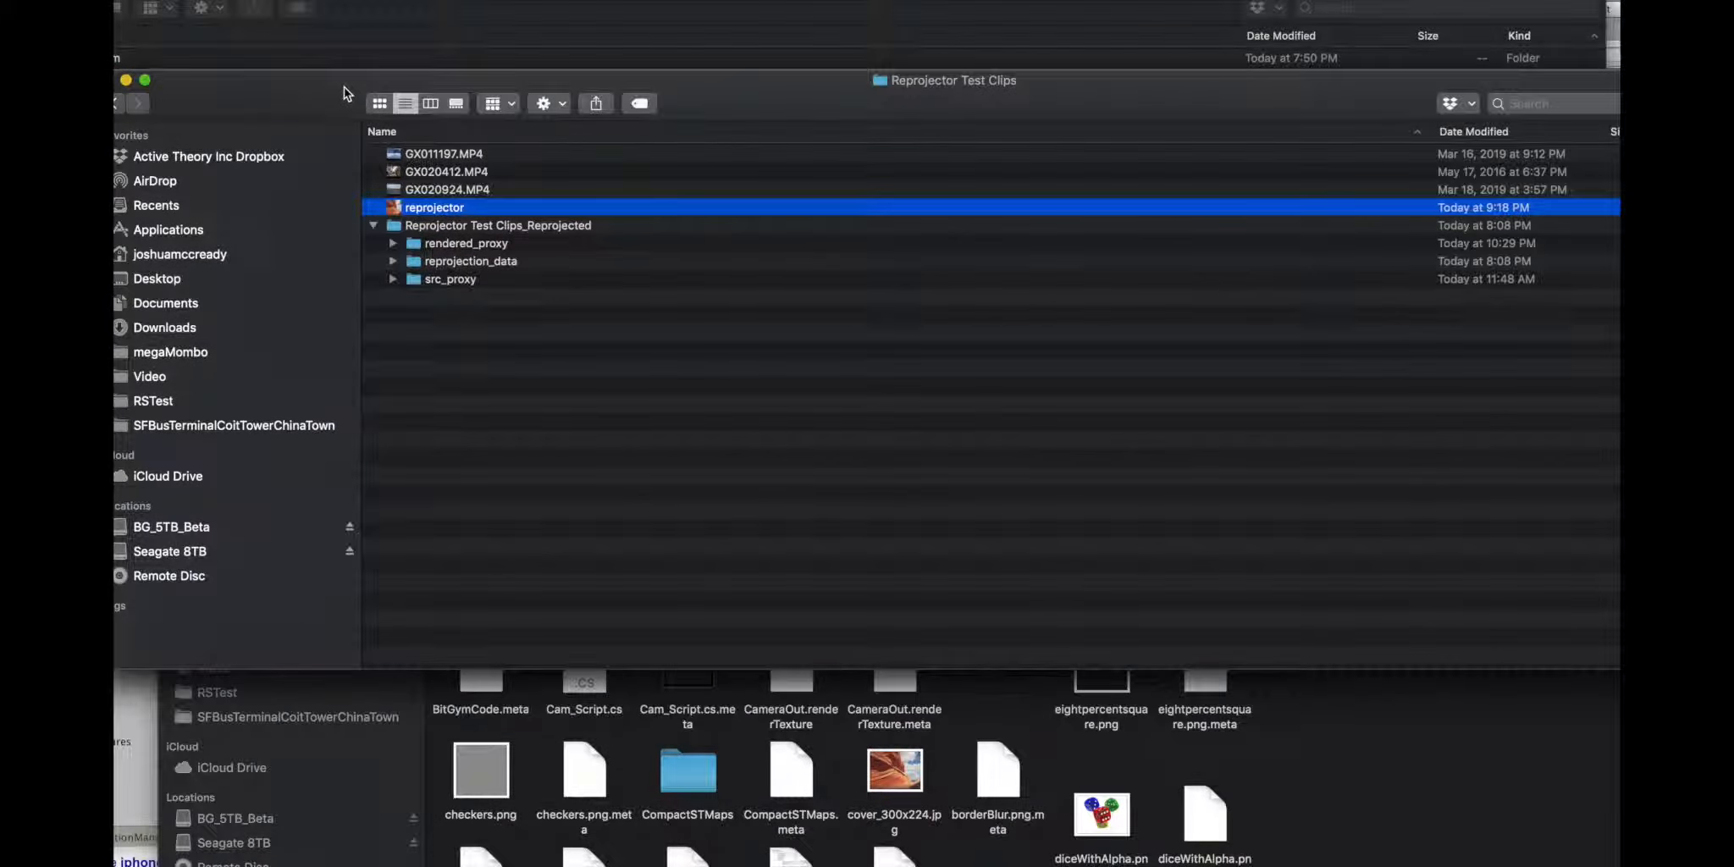
left_click(394, 245)
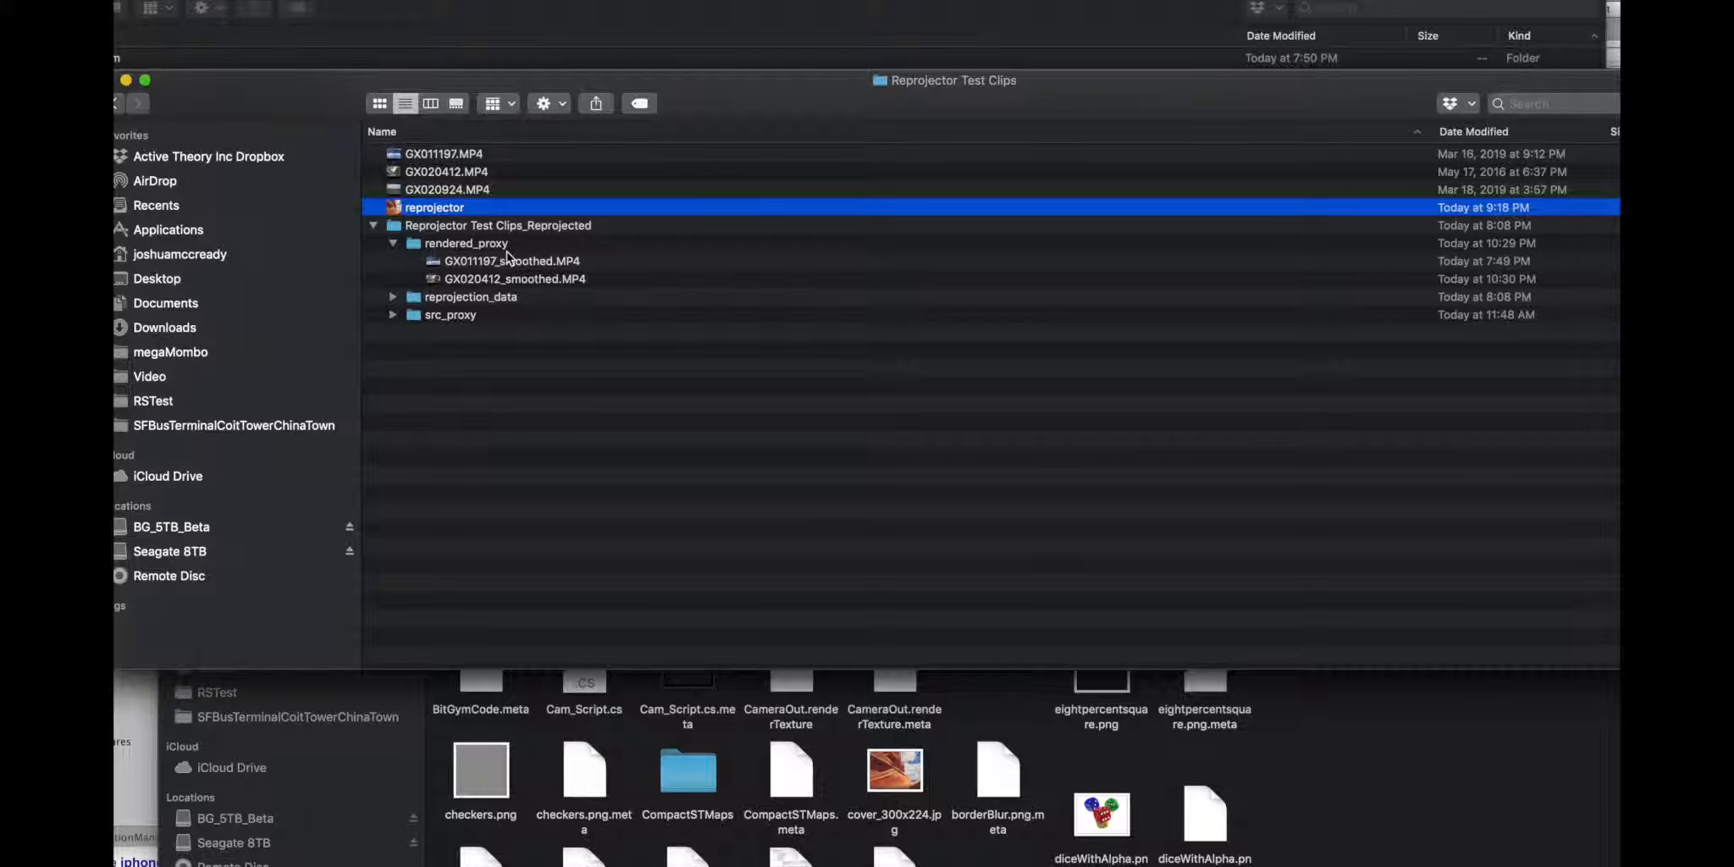
Step: Open GX011197_smoothed.MP4 for playback and jump ahead to about 00:35 to review the smoothed footage
double_click(483, 266)
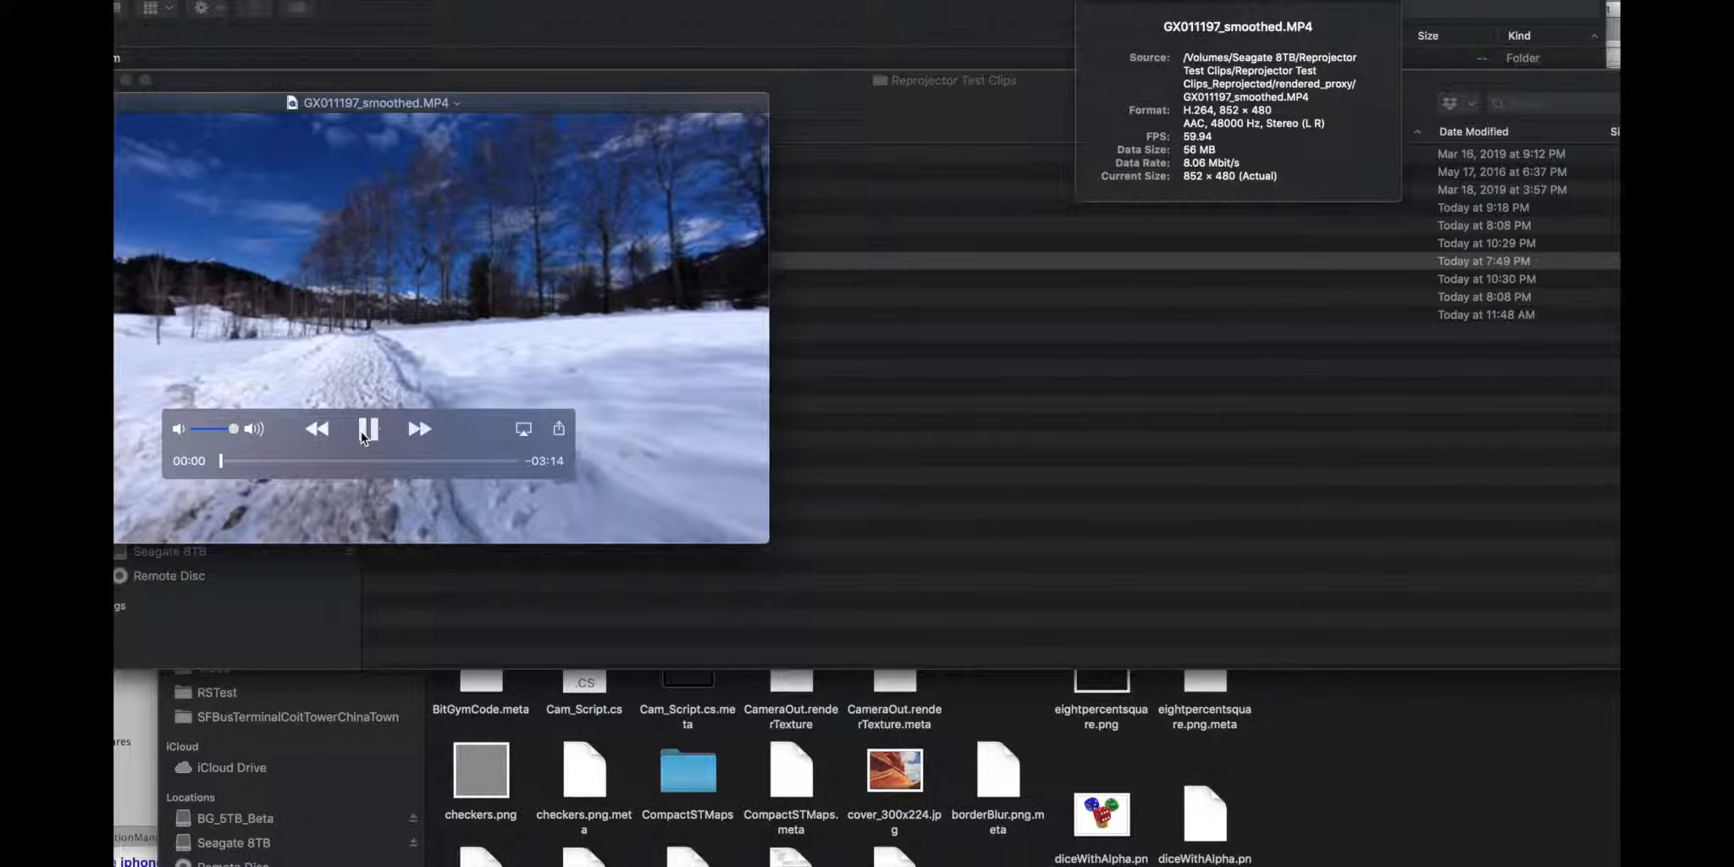
left_click_drag(290, 105, 554, 145)
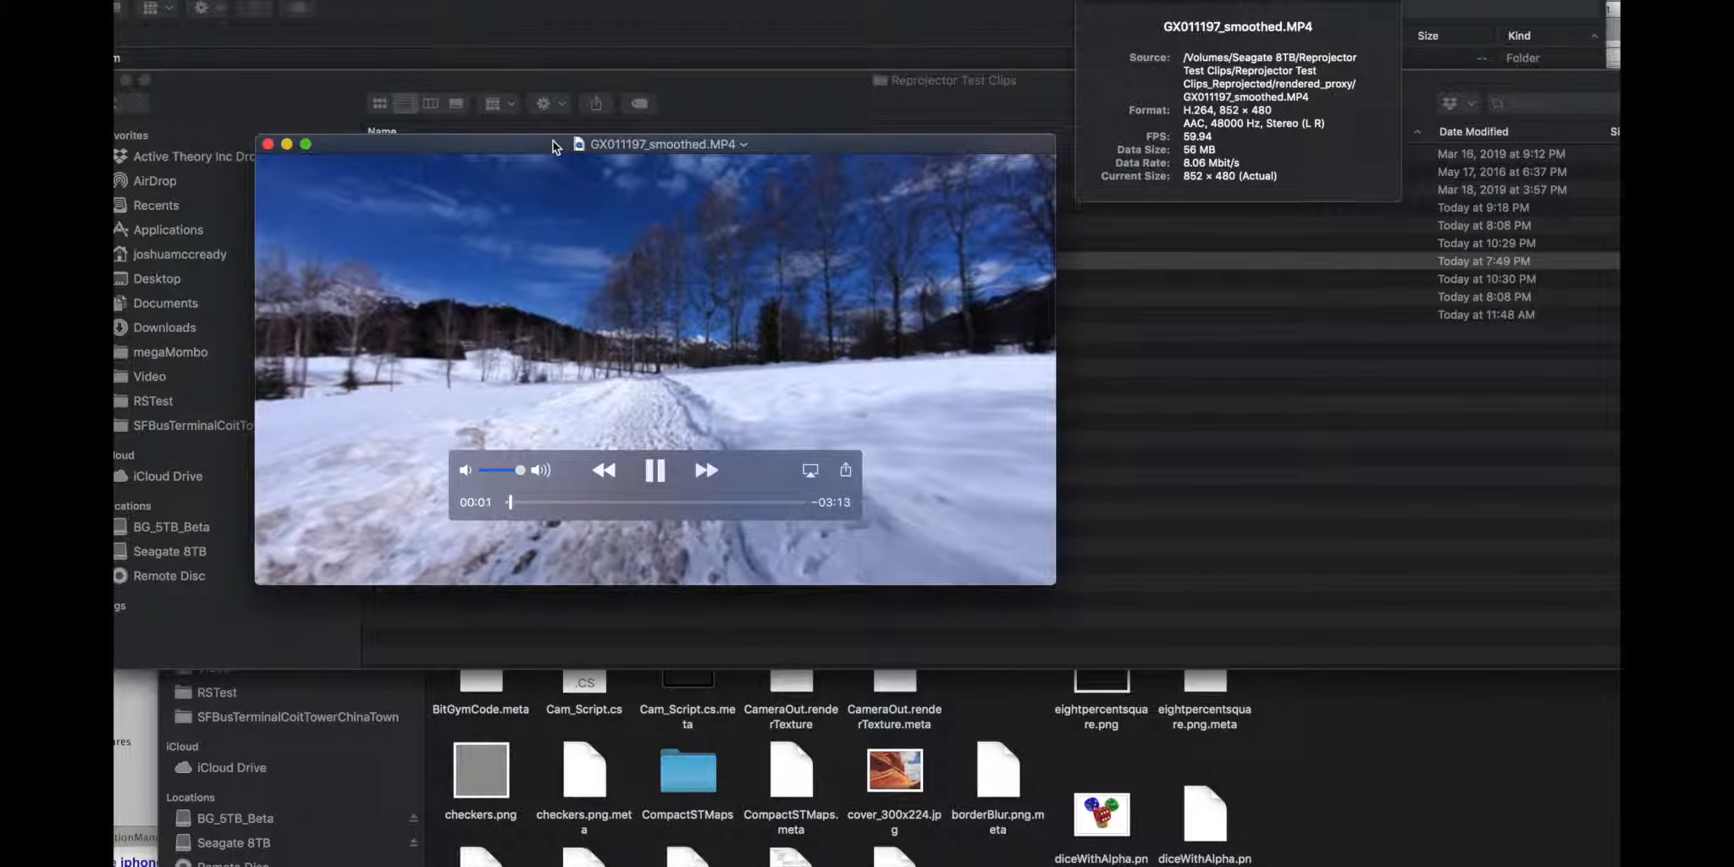
left_click(561, 502)
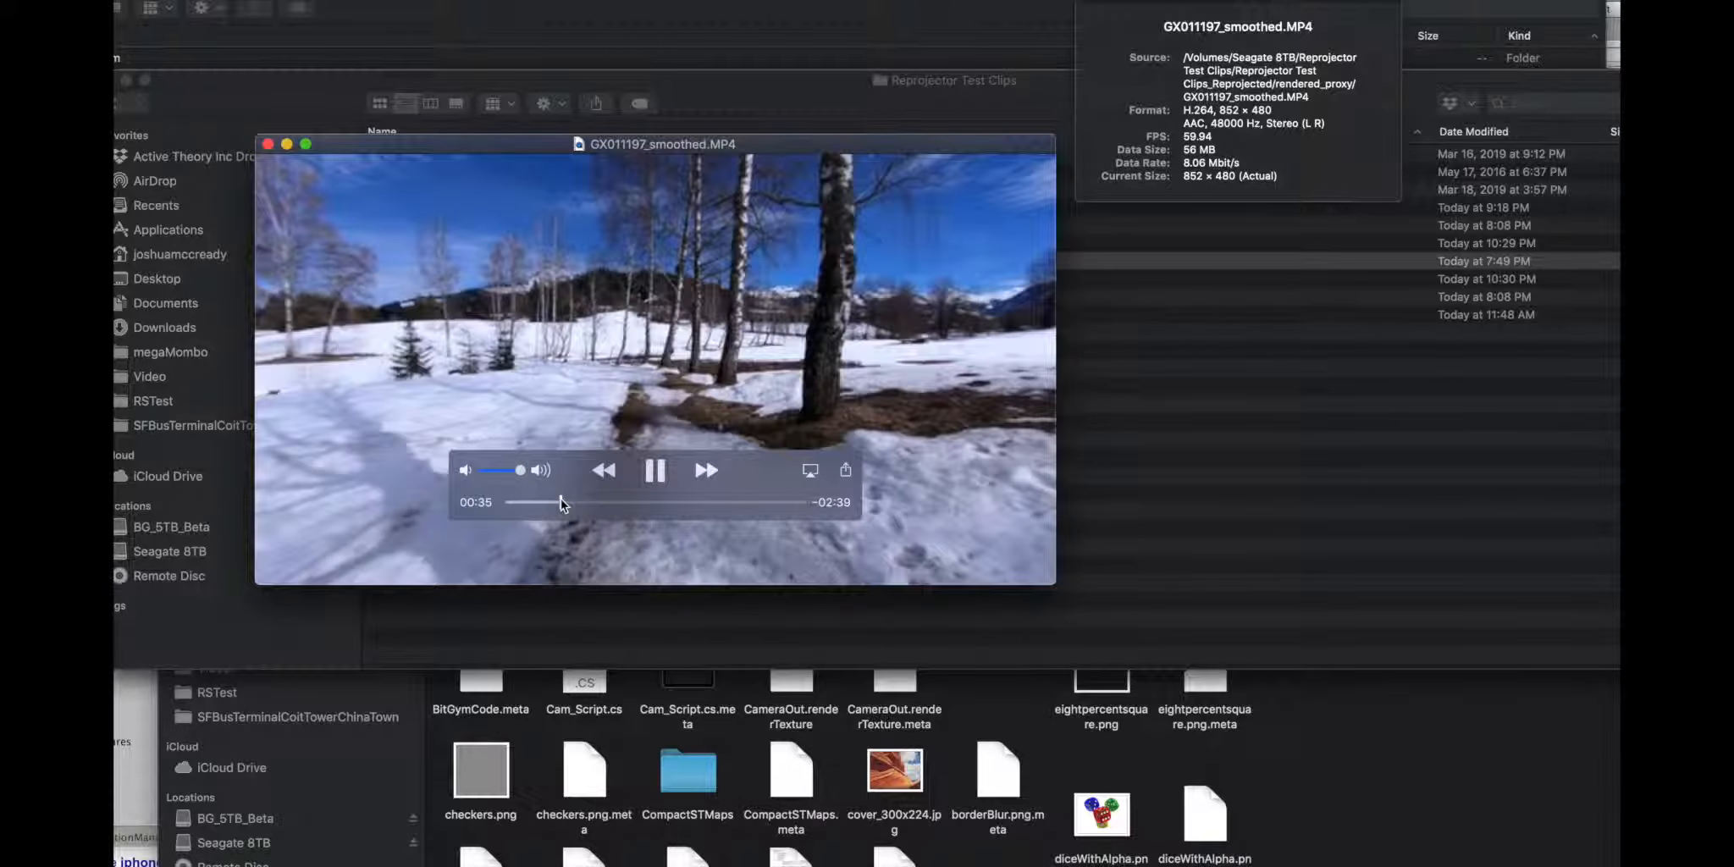